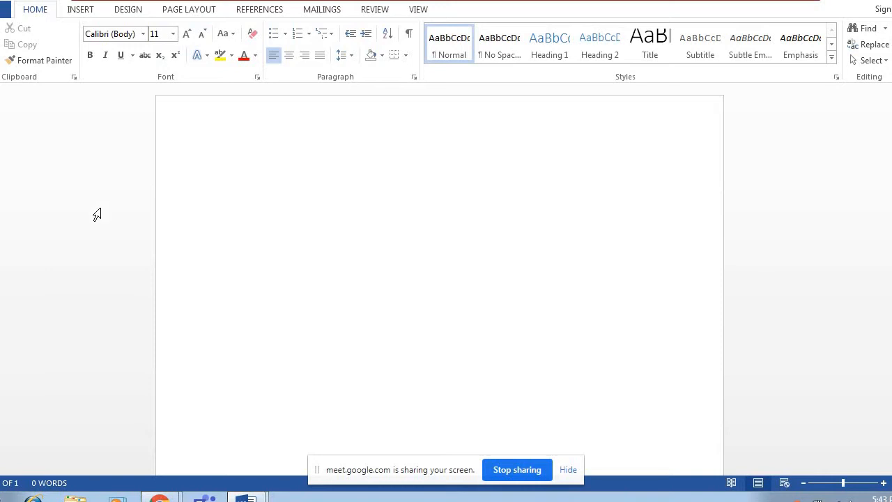
Switch to the Google Meet call and turn the microphone off, moving the screen-sharing bar clear of the call controls.
click(81, 10)
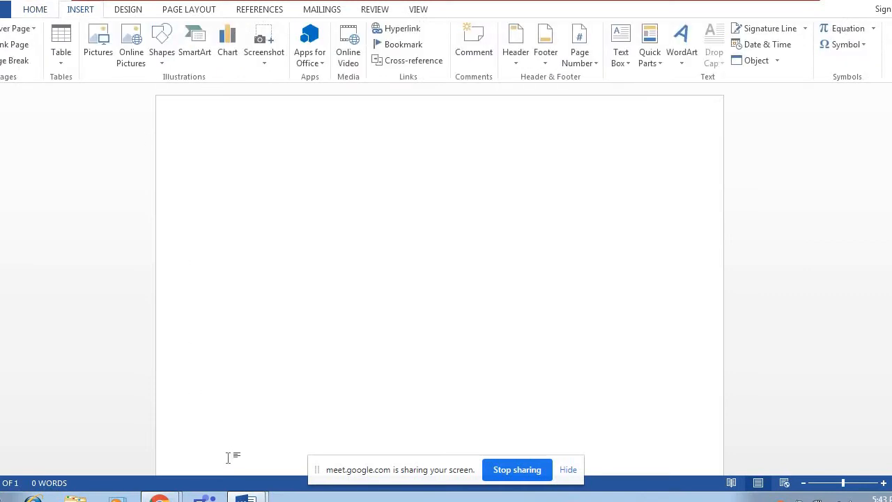
mouse_move(160, 497)
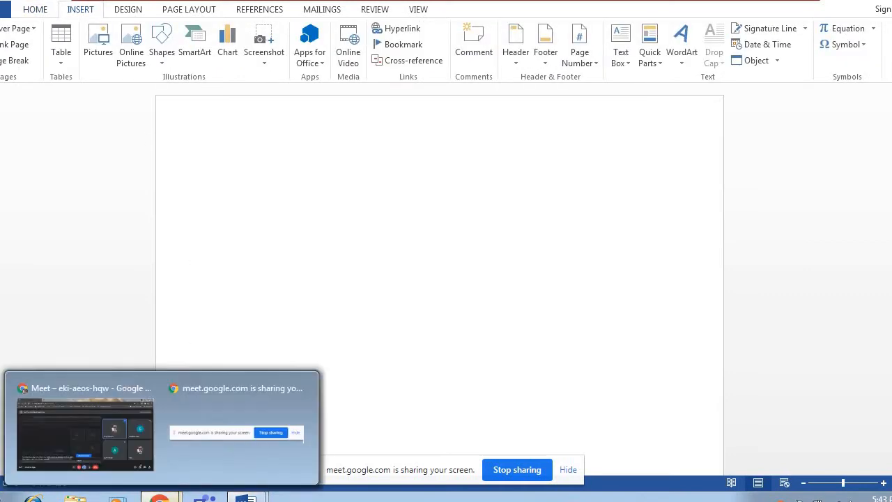
click(82, 453)
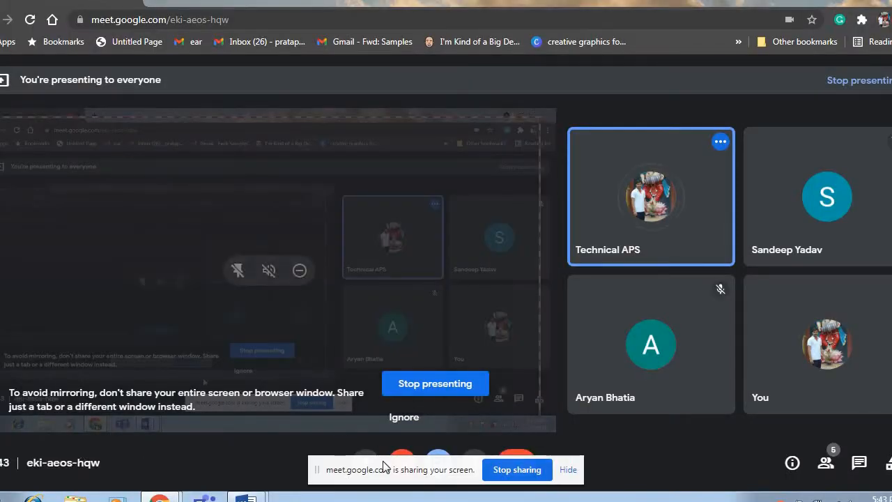
drag(384, 463, 507, 355)
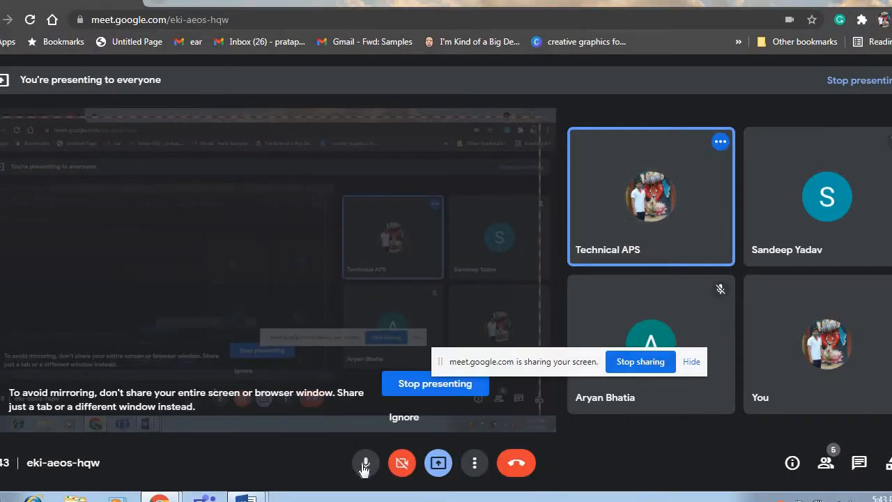
click(365, 462)
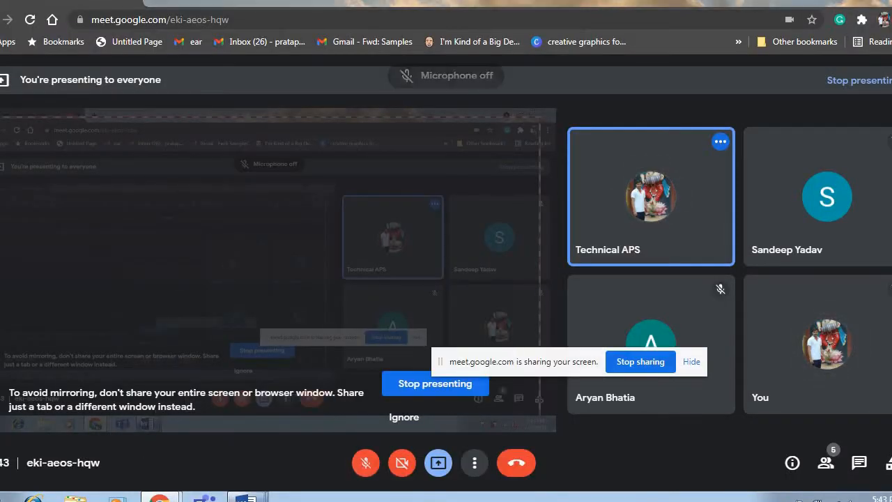
Close Document1 and return to Document2 in Word, moving the screen-sharing bar off the page.
mouse_move(246, 497)
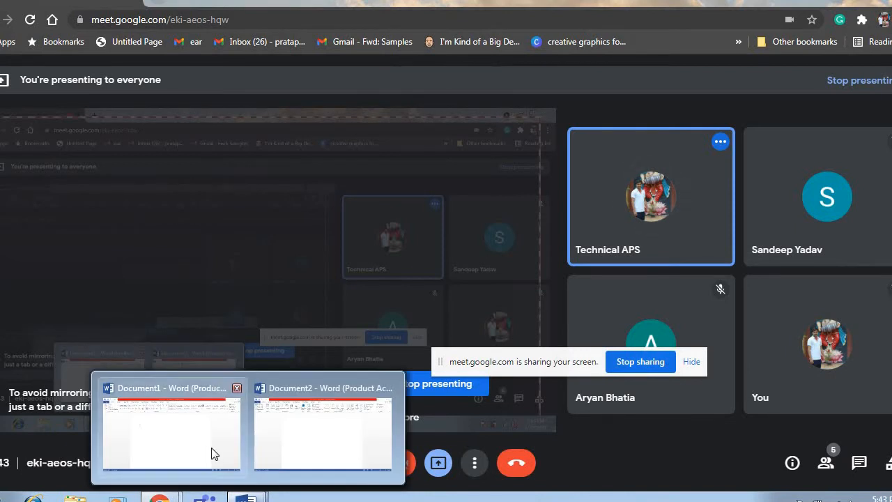
click(237, 388)
click(214, 419)
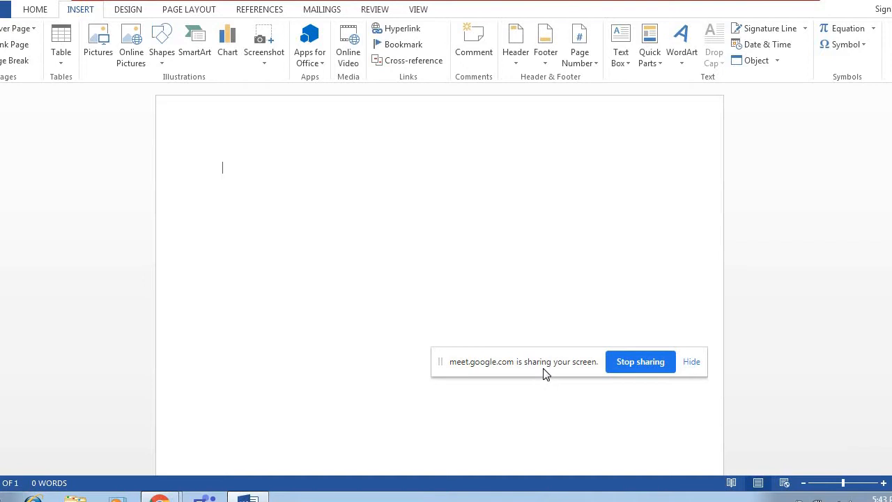
drag(544, 371, 662, 501)
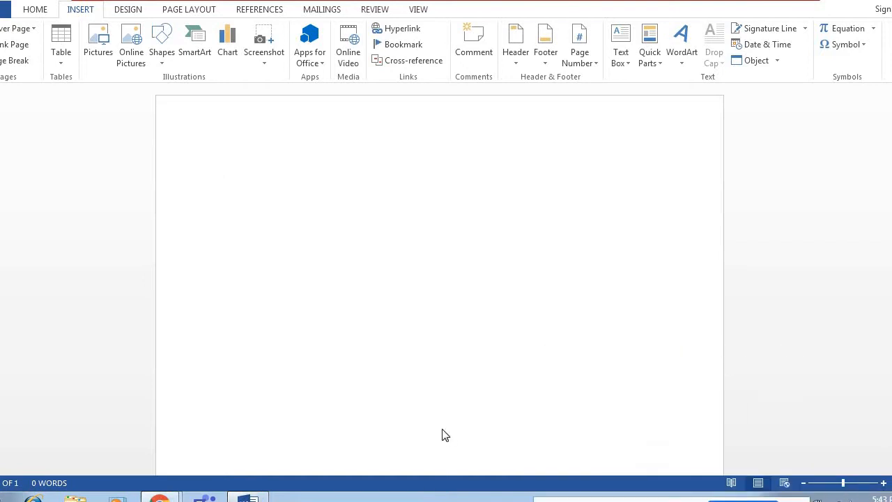
Insert a table of three columns and two rows, and fill the header cells with Name, Class and Sec.
click(63, 70)
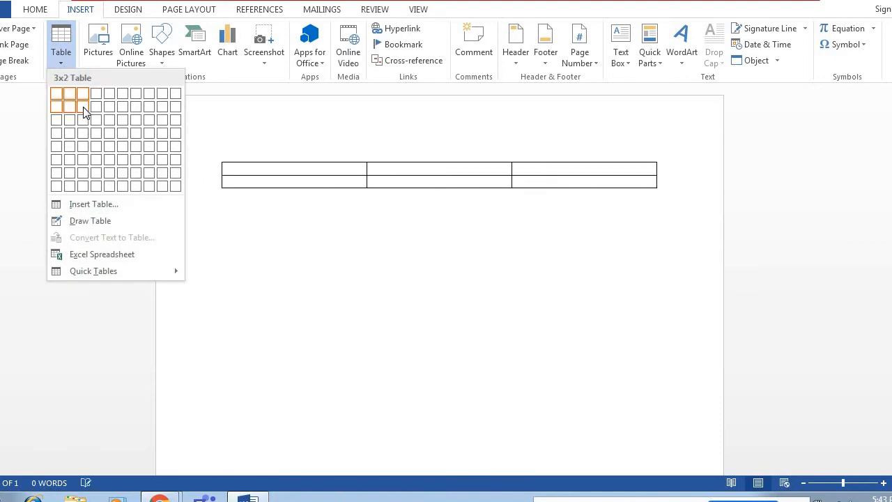
click(82, 110)
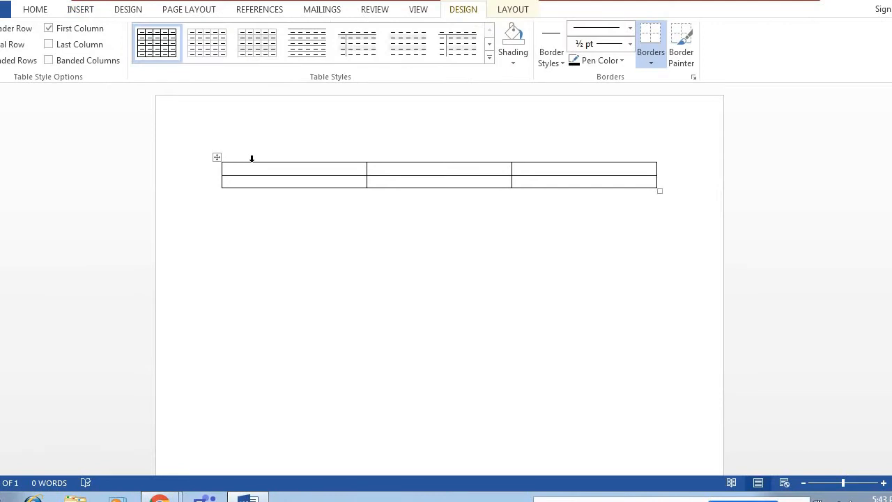
text(Name)
key(Tab)
text(Class)
key(Tab)
text(Sec)
key(Tab)
Fill the table's second row with a student's short name, class 12 and section A.
text(Akh)
key(Tab)
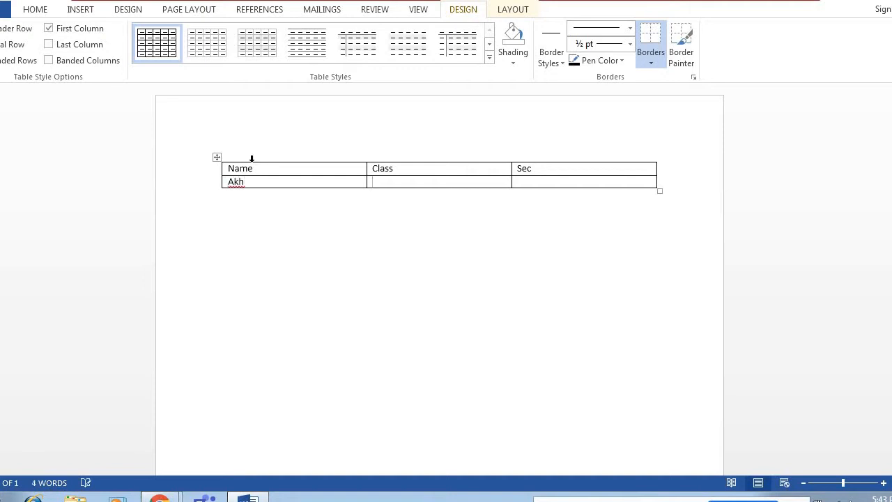
text(12)
key(Tab)
text(A)
key(Return)
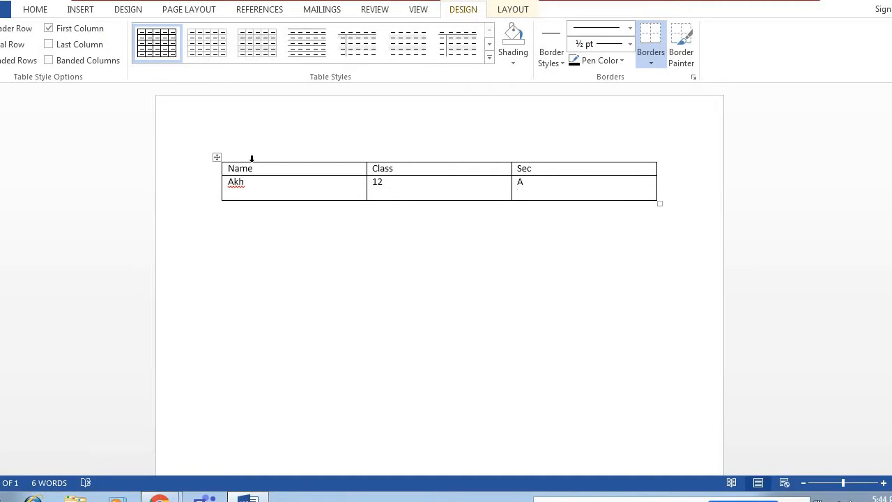
key(BackSpace)
key(BackSpace)
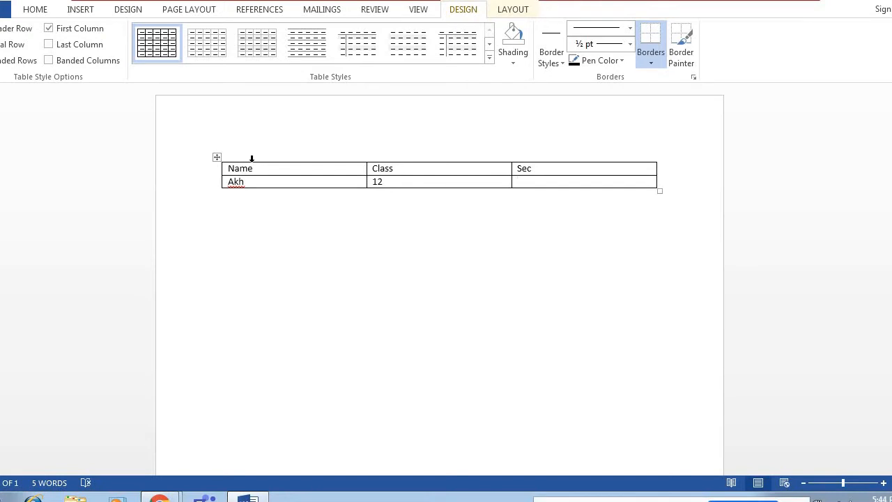
text(A)
Add a third row to the table containing a student's first name, class 11 and section B.
key(Tab)
key(Tab)
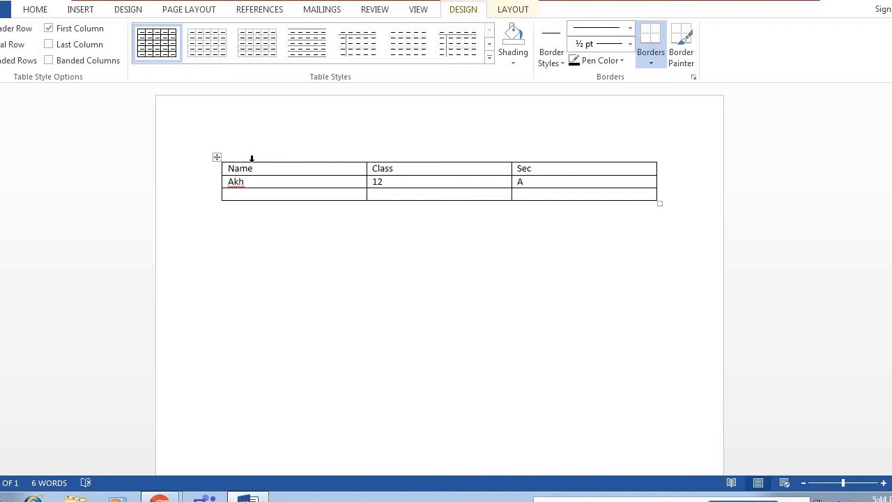
text(Saumya)
key(Tab)
text(11)
key(Tab)
text(B)
Add a row with Q in the Class column and an empty row beneath it.
key(Tab)
key(Tab)
text(q)
key(Tab)
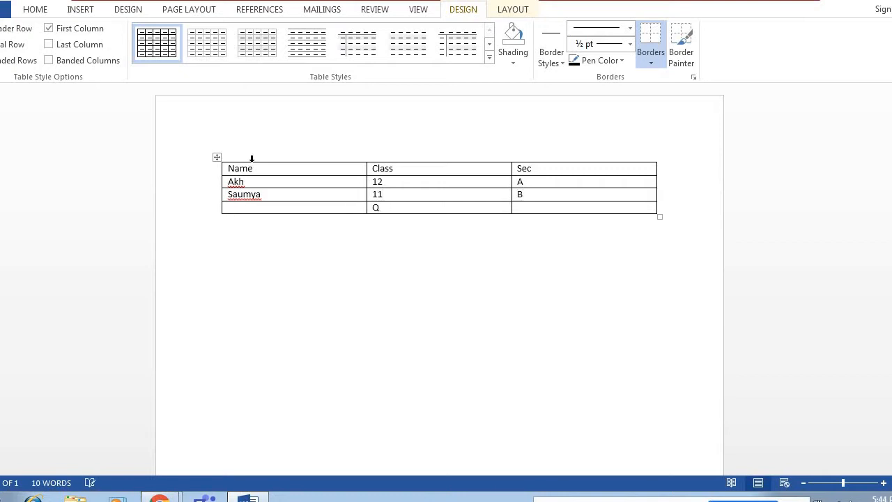
key(Tab)
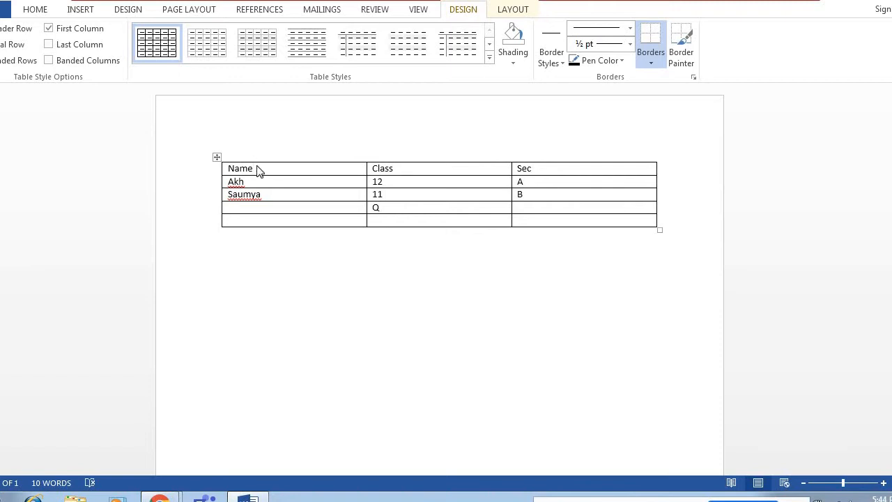
Insert an empty column to the left of the Name column.
right_click(257, 166)
mouse_move(293, 314)
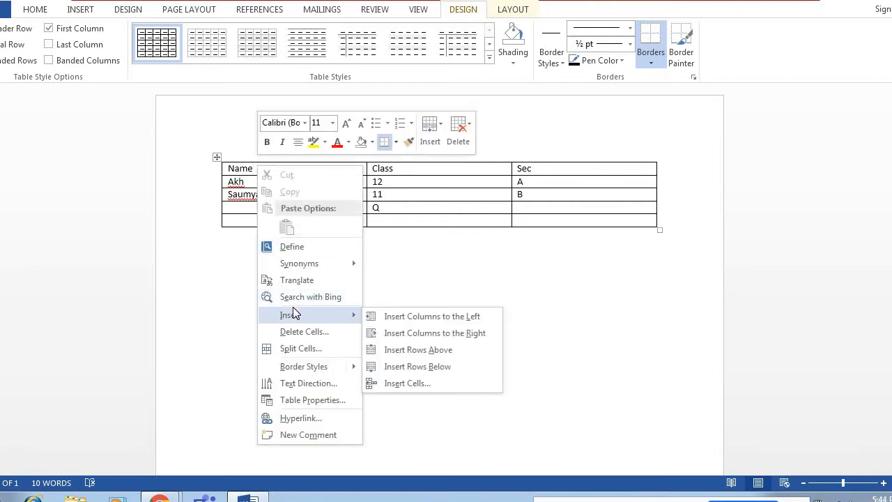
click(390, 317)
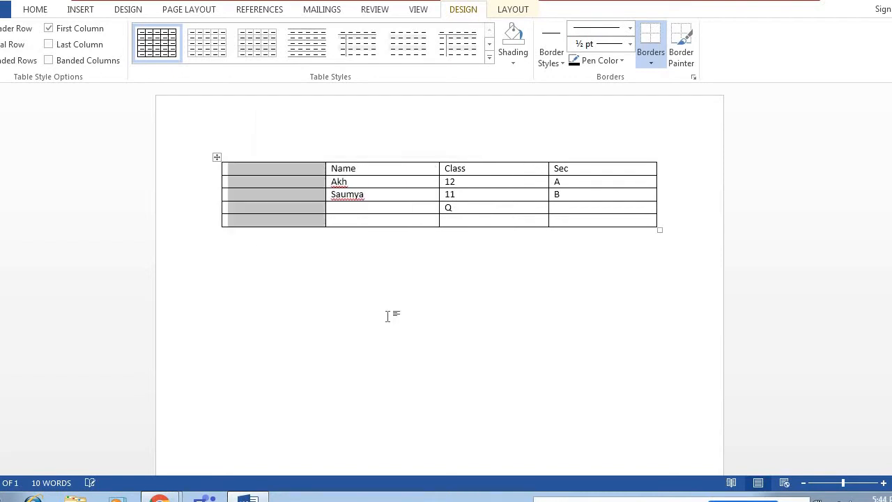
Insert an empty column to the right of the Sec column.
click(628, 169)
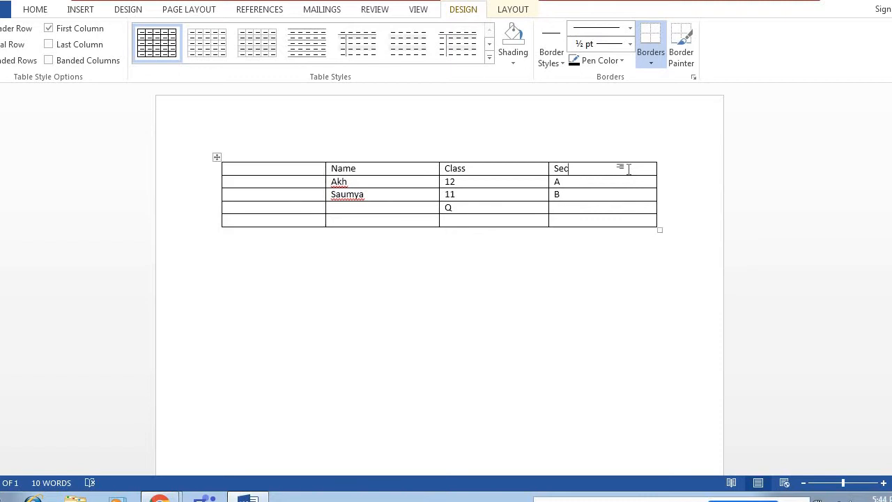
right_click(629, 169)
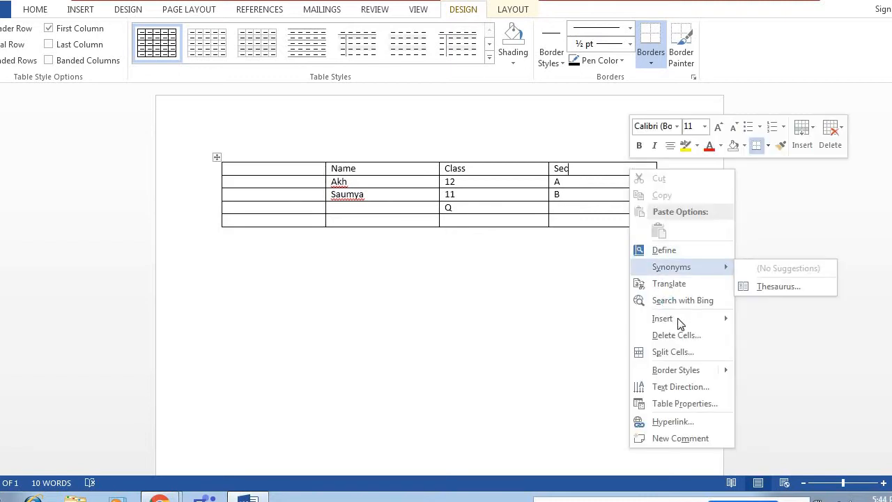
mouse_move(683, 323)
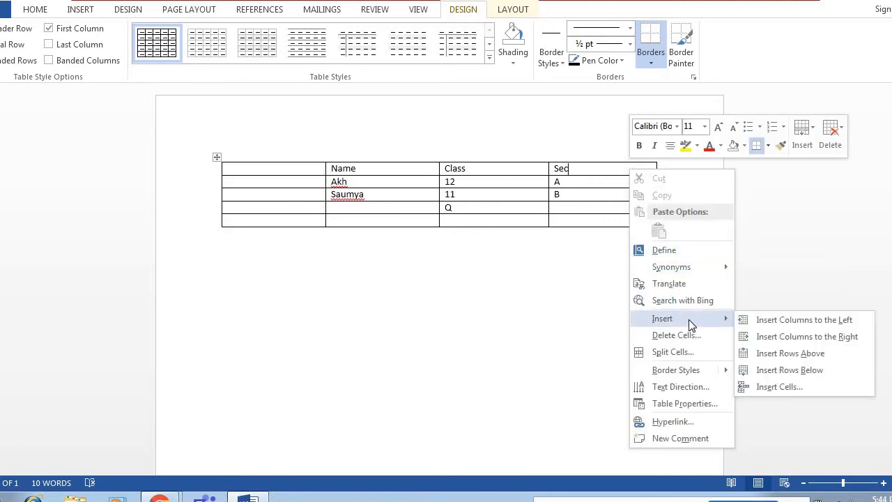
click(770, 336)
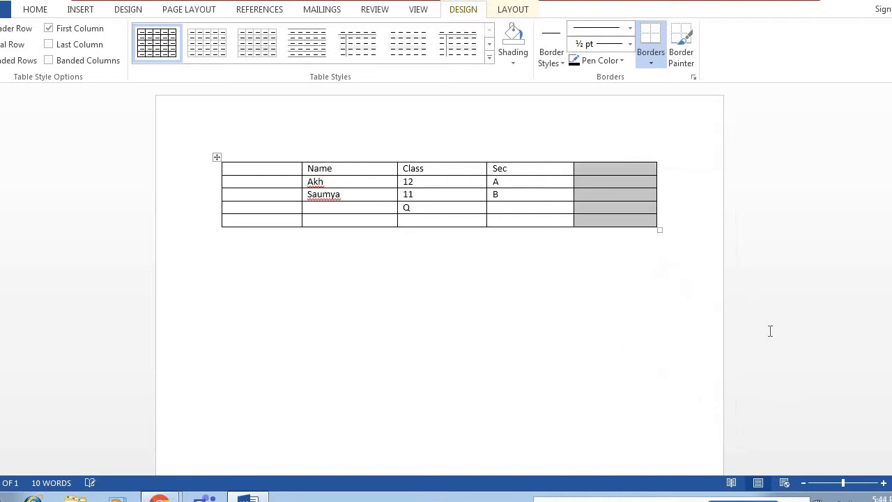
Insert an empty row below the table's last row.
click(463, 223)
right_click(465, 227)
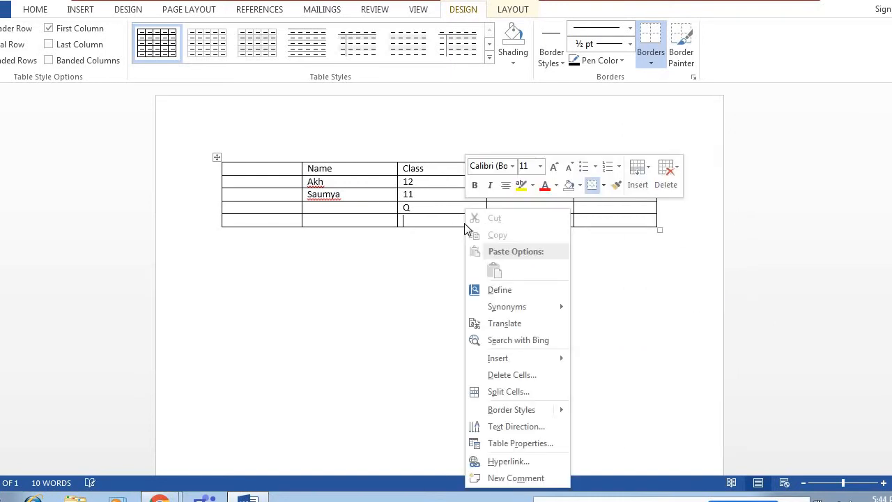
mouse_move(506, 358)
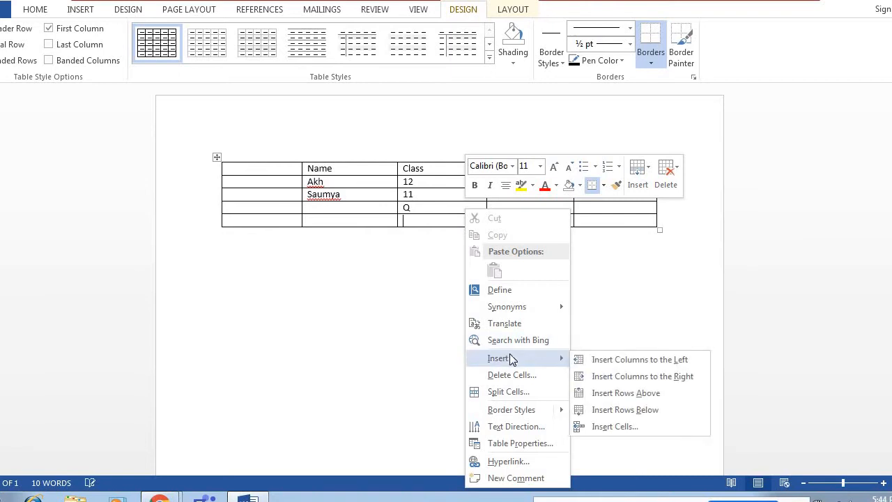
click(596, 403)
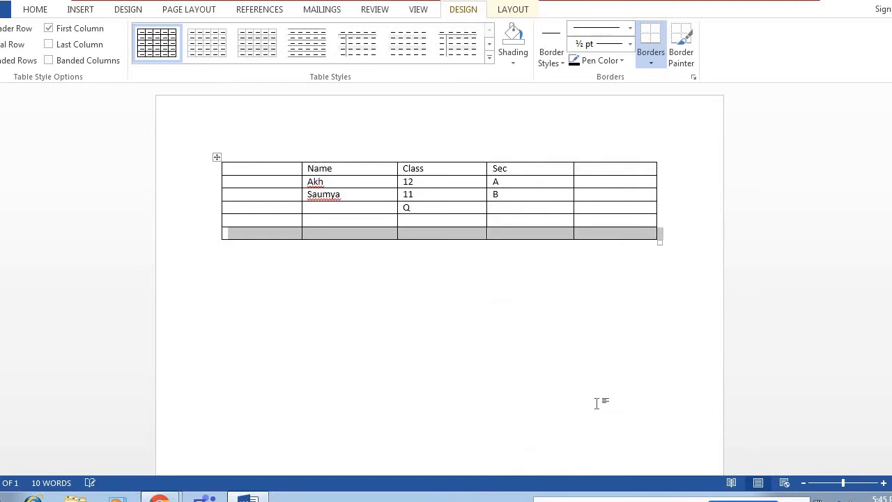
Insert an empty row above the row with the Name, Class and Sec headings.
click(261, 168)
right_click(261, 168)
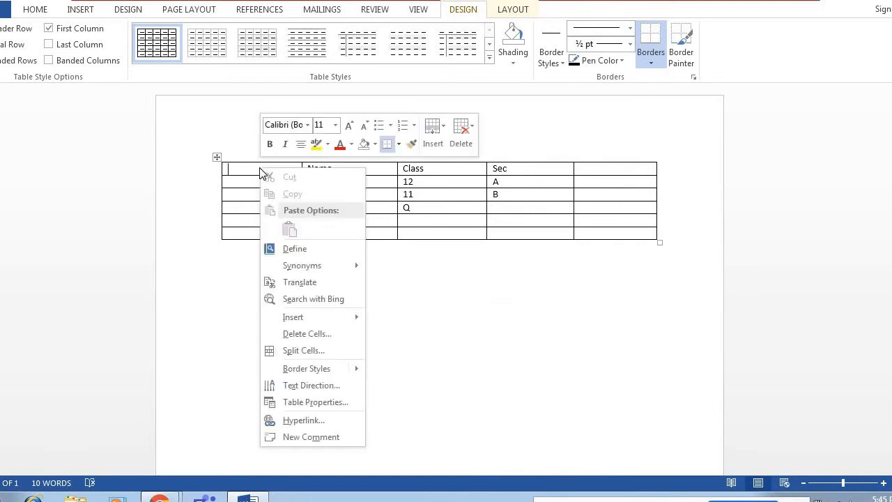
mouse_move(332, 315)
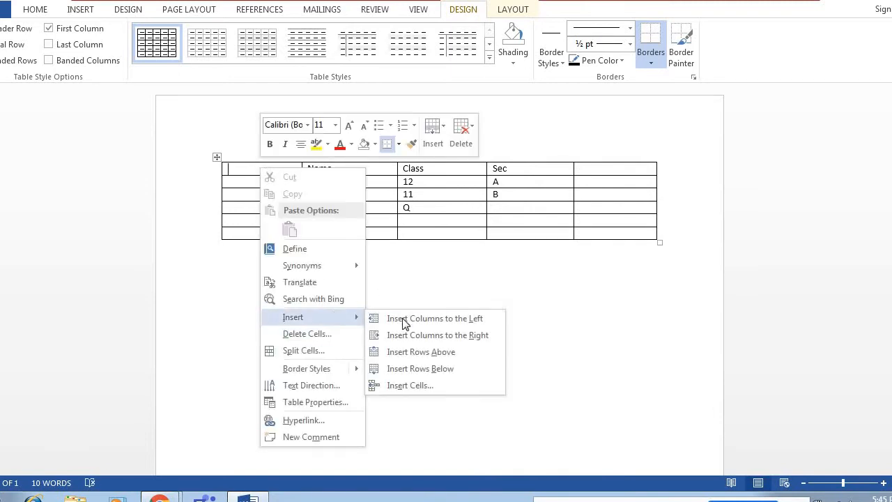
click(403, 353)
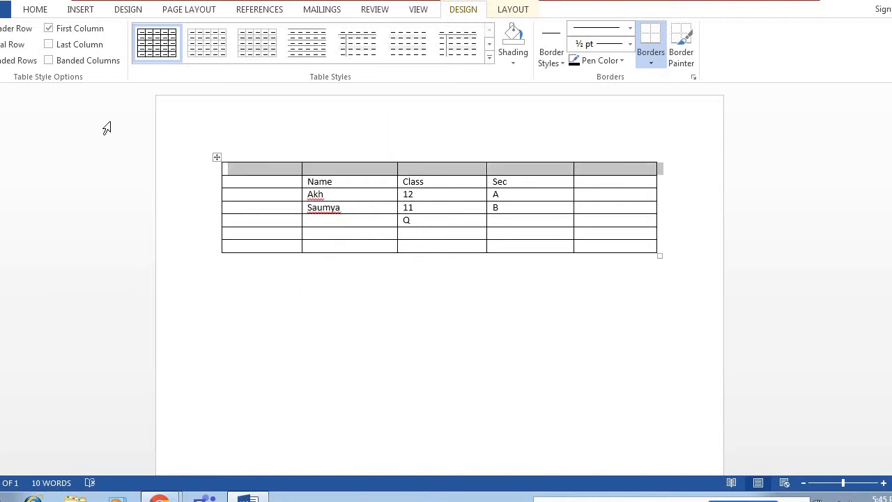
Draw a second table frame below the existing table with Draw Table, about 6.48" wide and 1.74" high.
click(78, 10)
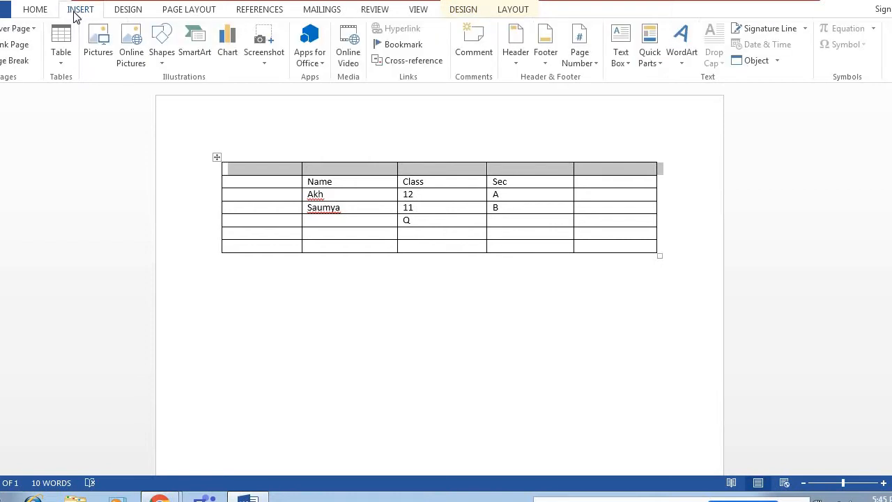
click(60, 60)
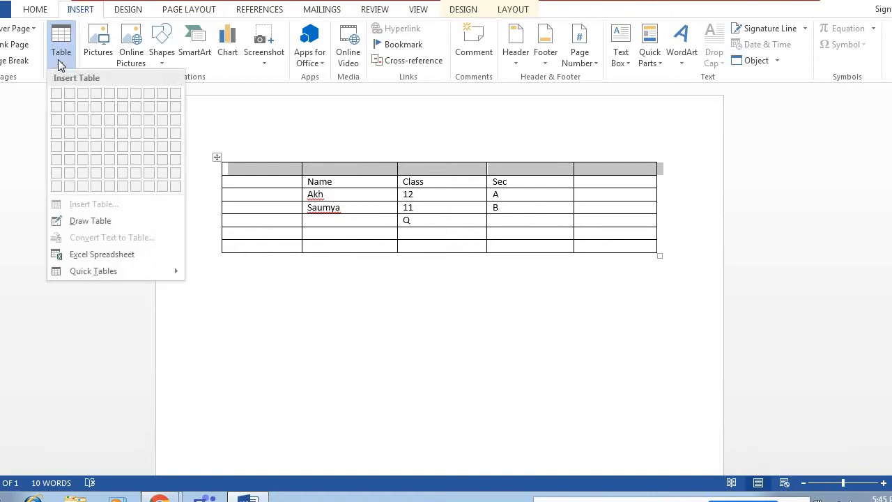
click(90, 221)
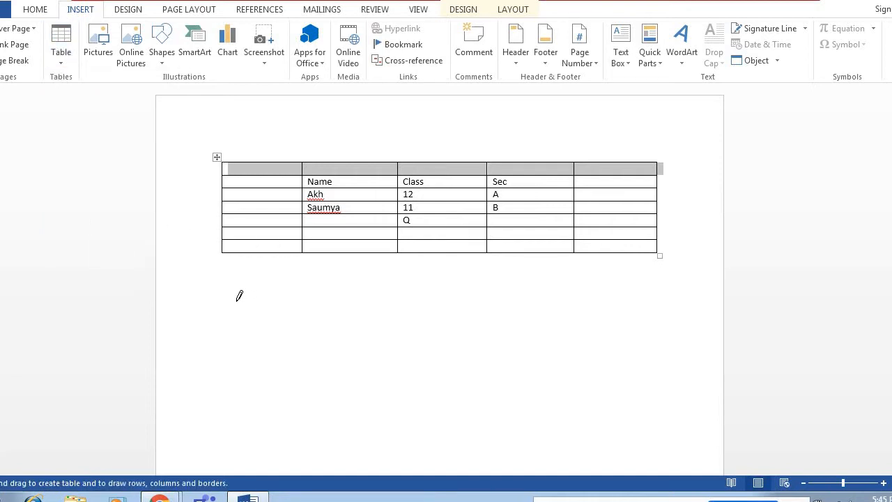
mouse_move(230, 301)
mouse_down()
mouse_move(428, 299)
mouse_move(534, 388)
mouse_move(671, 420)
mouse_move(665, 408)
mouse_up()
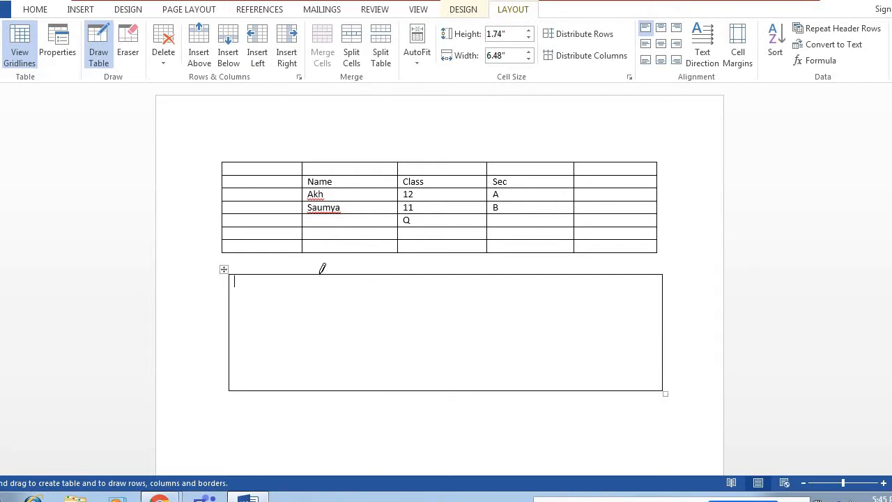
Divide the drawn table into three columns, and split the right and left columns each with a horizontal line.
drag(319, 275, 320, 370)
drag(427, 275, 417, 362)
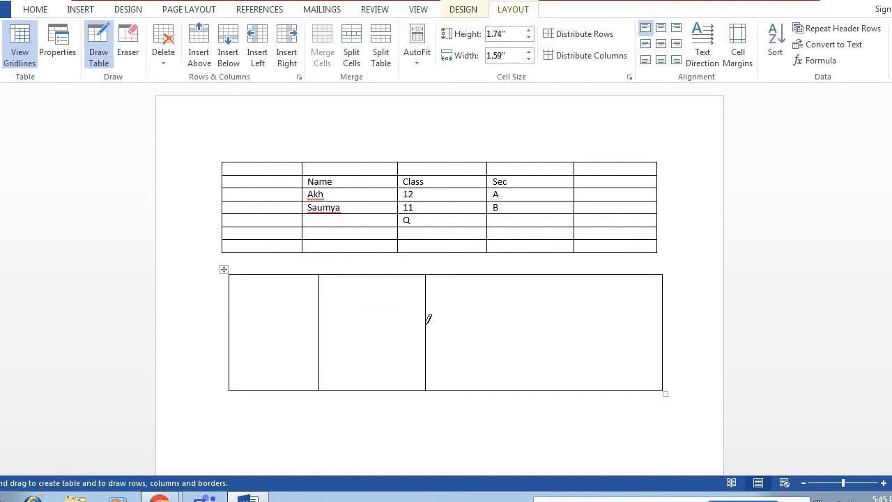
mouse_move(428, 320)
mouse_down()
mouse_move(579, 317)
mouse_move(520, 316)
mouse_up()
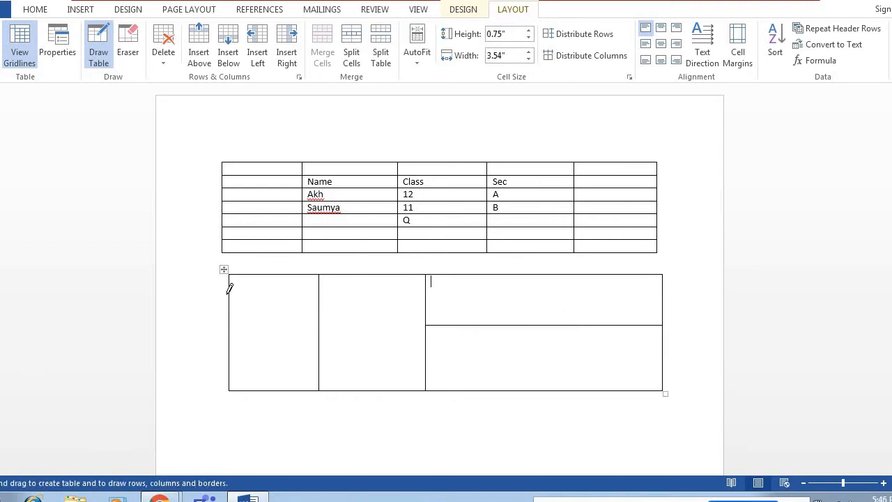
drag(231, 293, 310, 295)
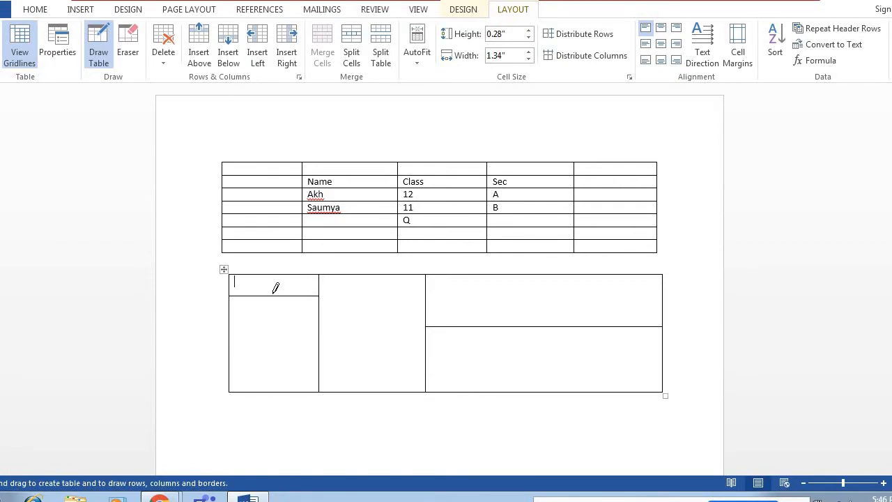
Erase the horizontal line in the drawn table's left column and the lines separating 12, 11 and Q in the upper table.
click(128, 49)
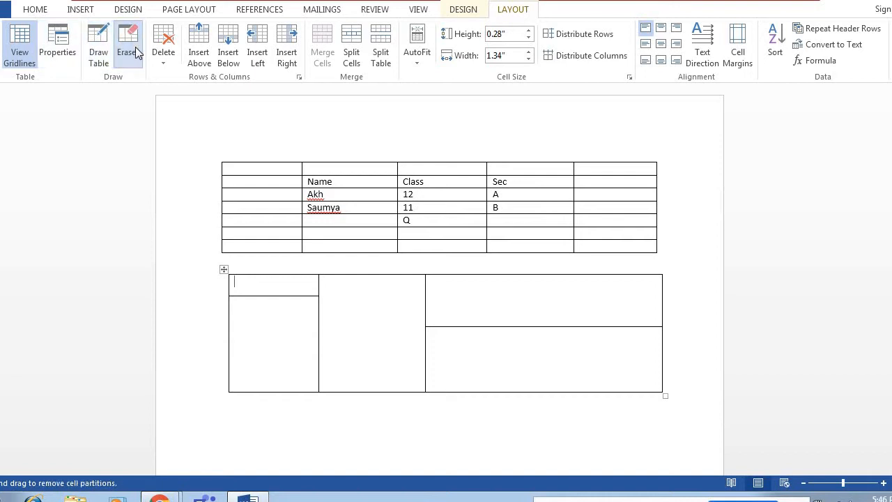
click(259, 296)
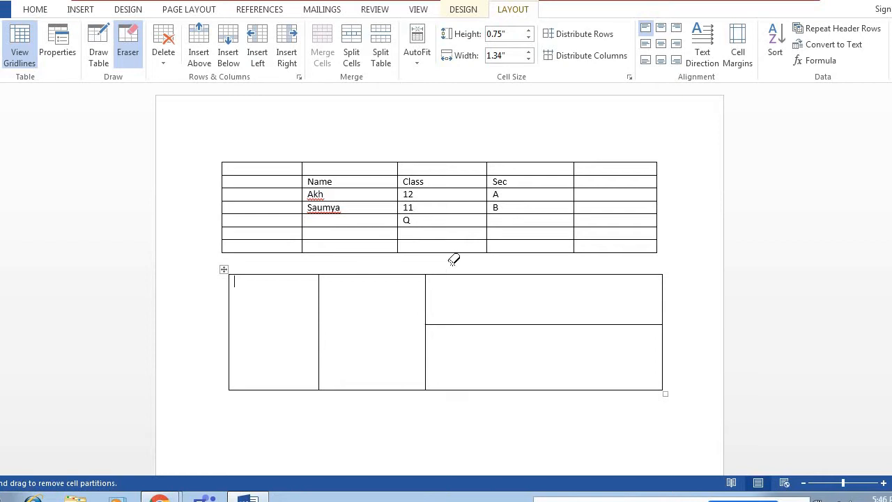
click(460, 214)
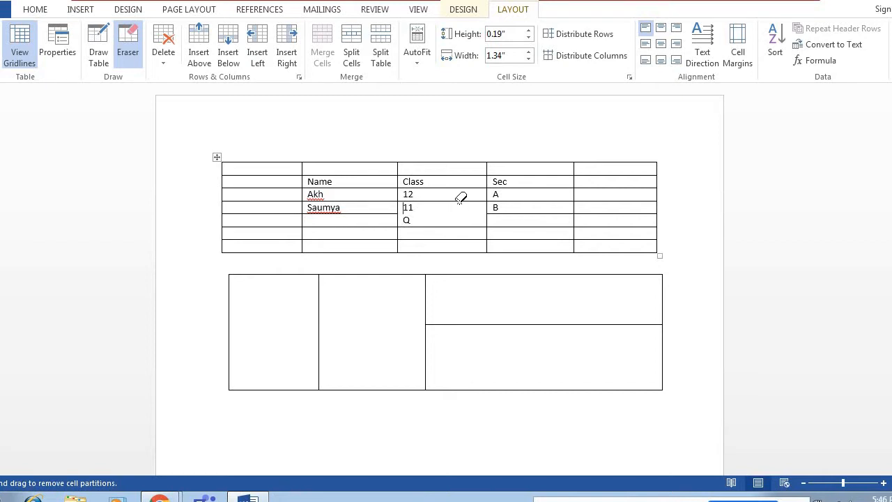
click(460, 202)
Erase the vertical borders between the Name and Class columns, the border below Q and the line above Name.
click(399, 169)
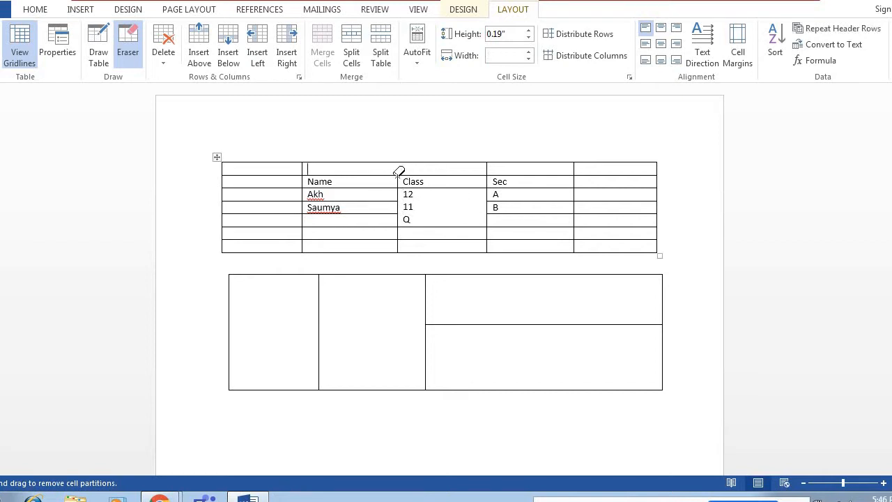
click(399, 180)
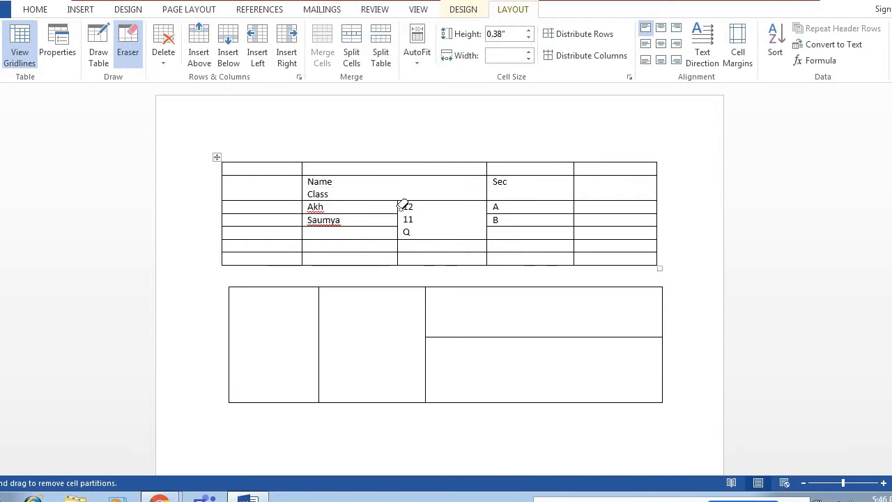
drag(402, 205, 401, 237)
click(404, 235)
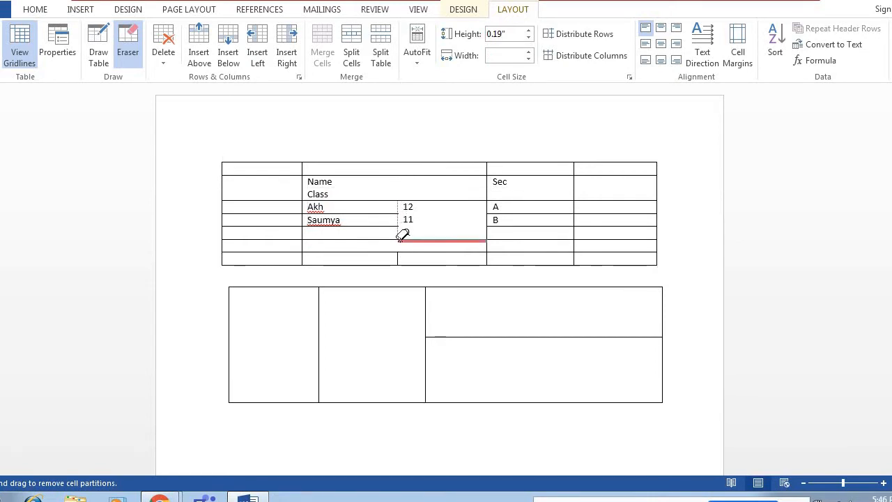
click(398, 259)
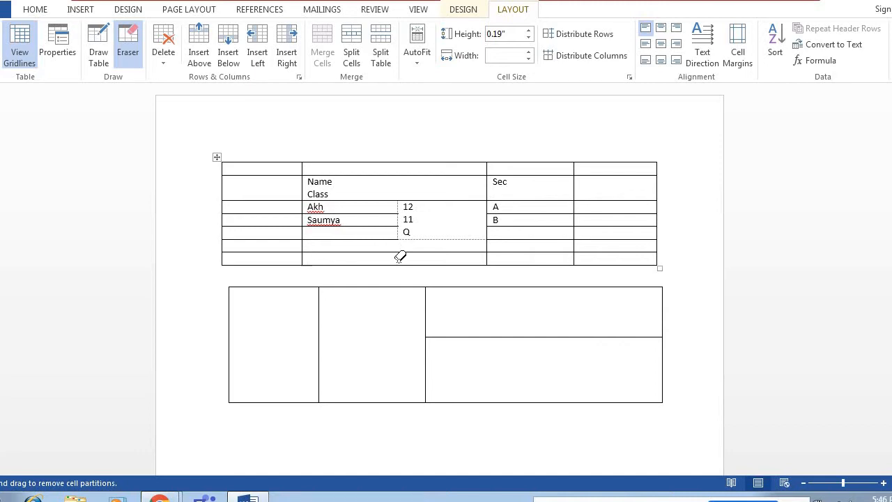
click(353, 175)
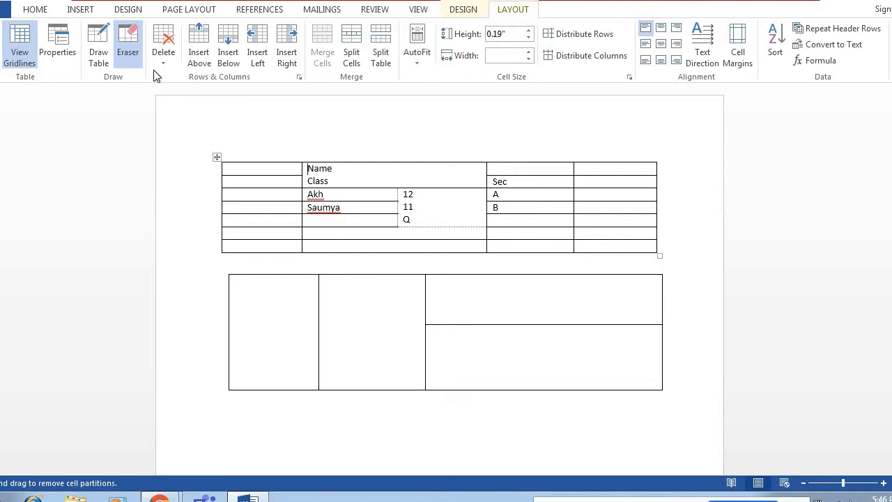
key(Escape)
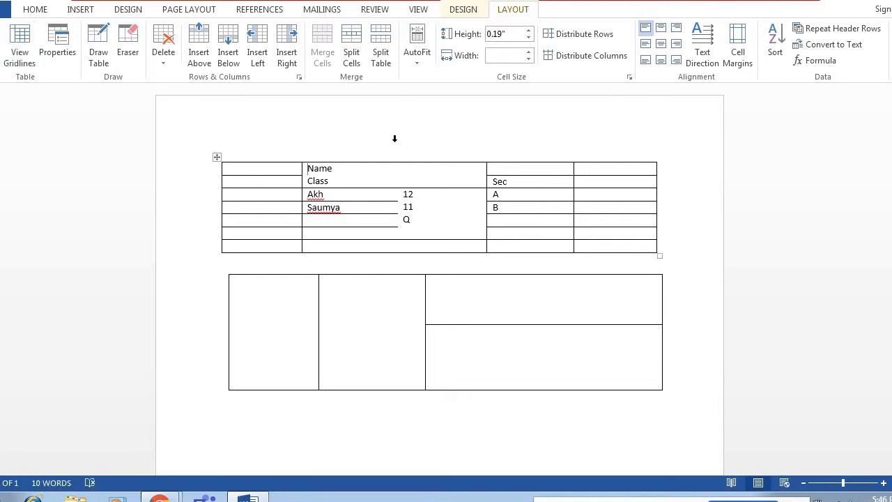
Delete the entire upper table, and undo the deletion.
click(217, 158)
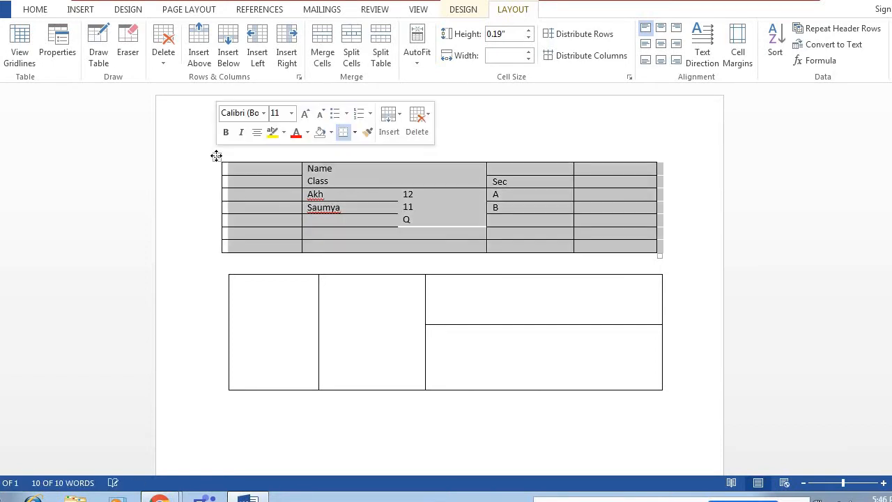
click(414, 138)
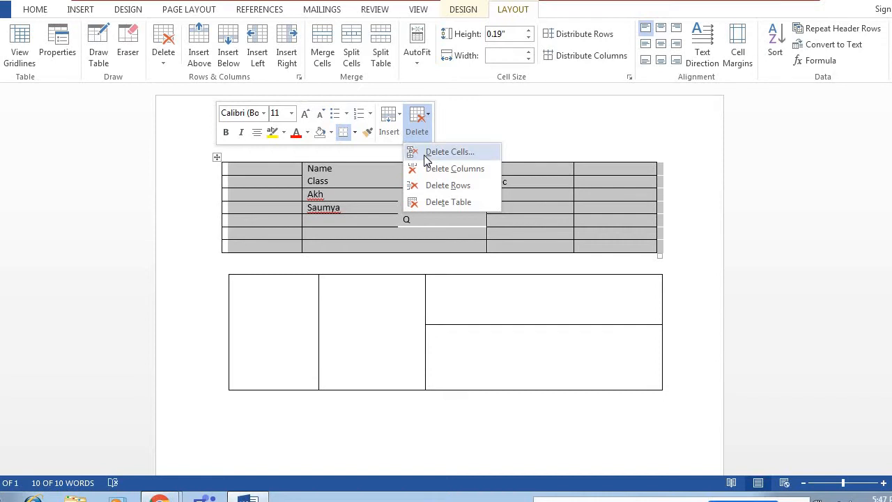
click(433, 202)
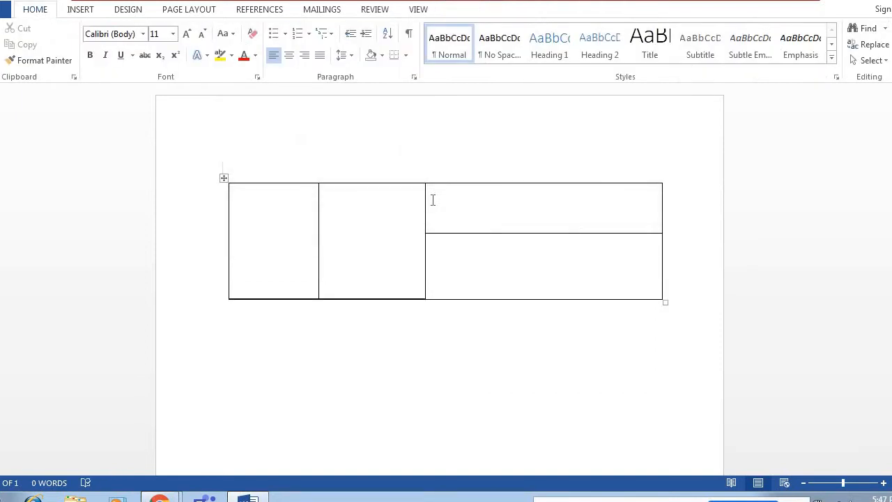
key(ctrl+z)
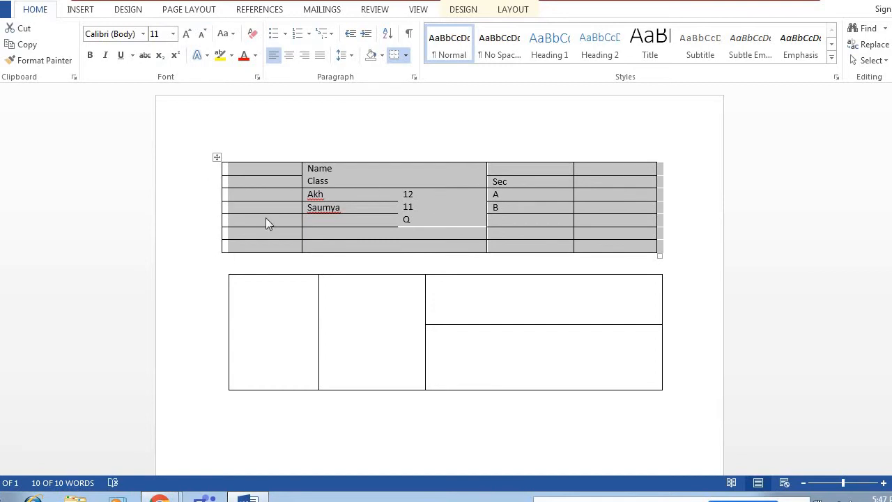
Delete the upper table and the hand-drawn table to empty the page.
right_click(218, 158)
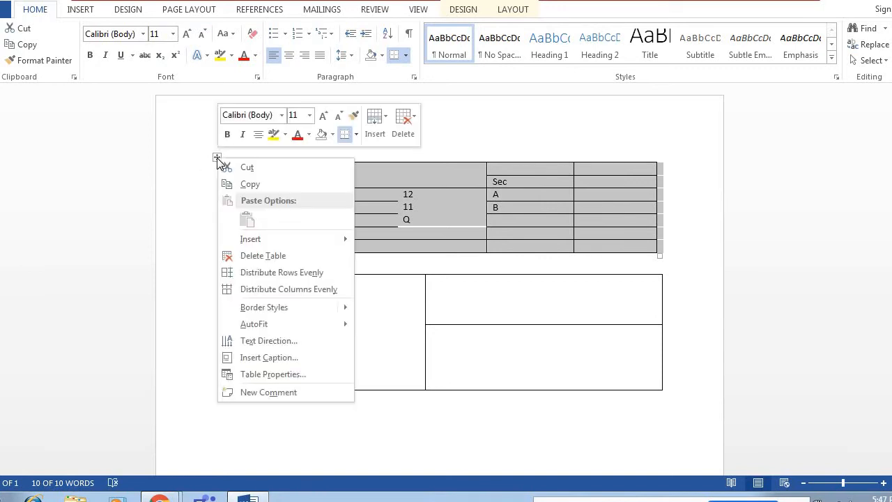
click(264, 257)
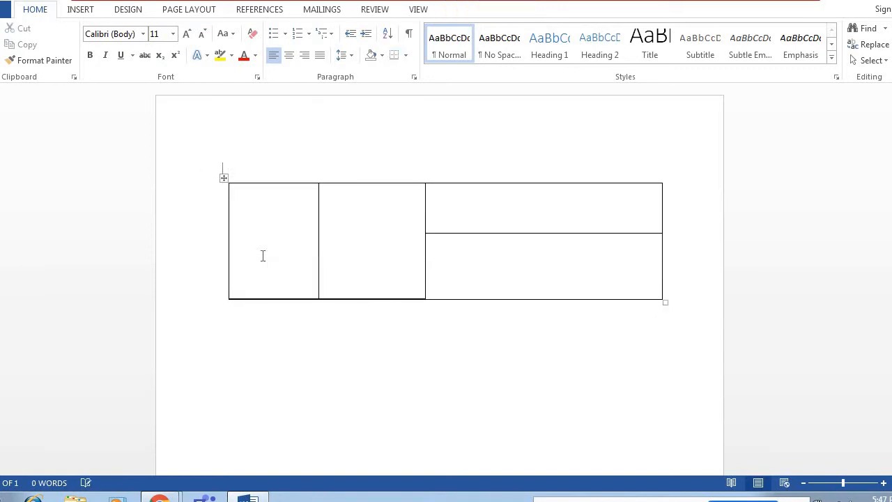
right_click(223, 178)
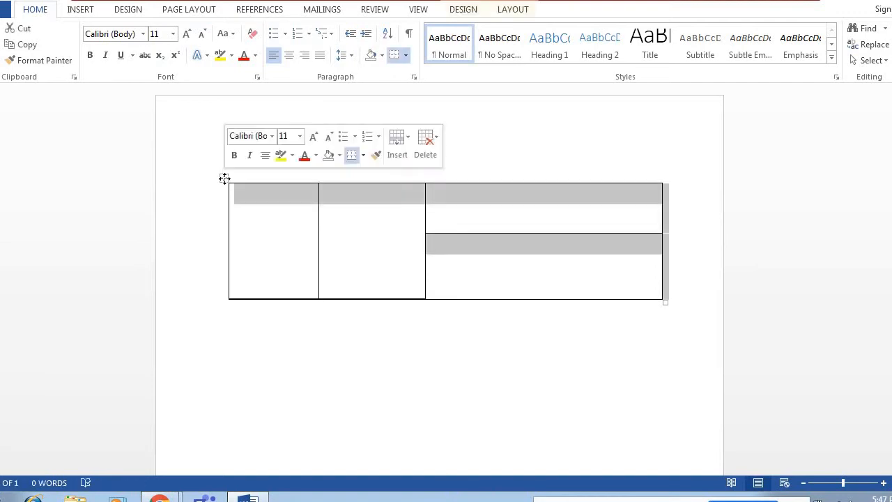
click(246, 278)
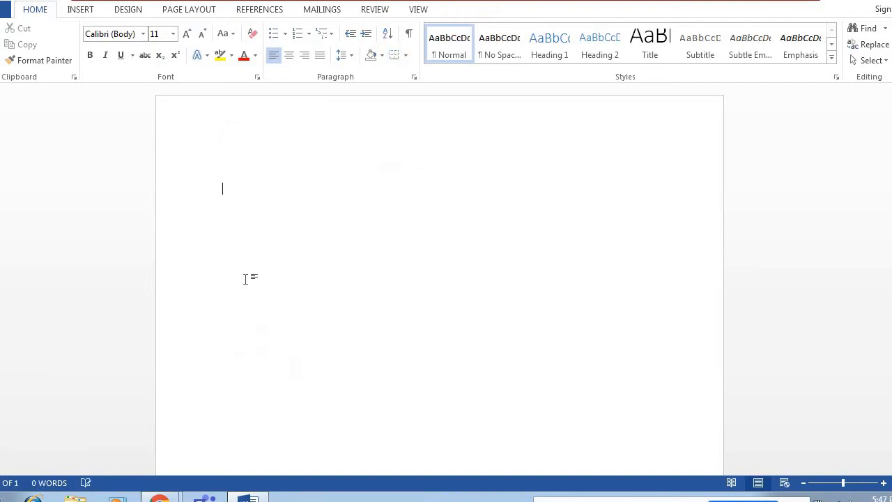
Insert a table with 3 columns and 2 rows using the Insert Table dialog, with automatic fixed column width.
click(88, 8)
click(62, 61)
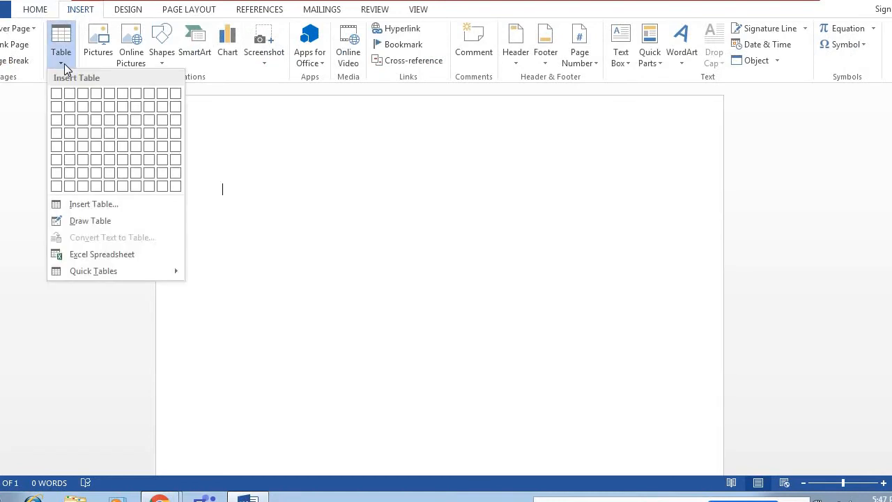
click(113, 205)
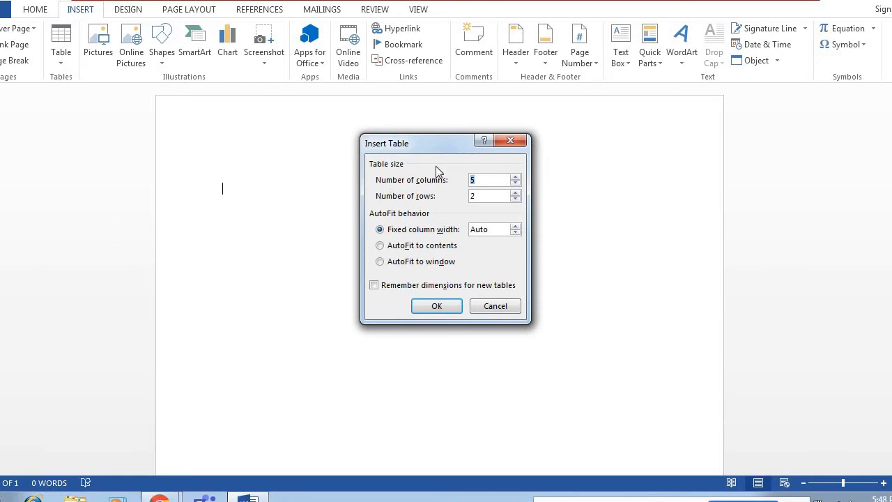
click(474, 180)
key(BackSpace)
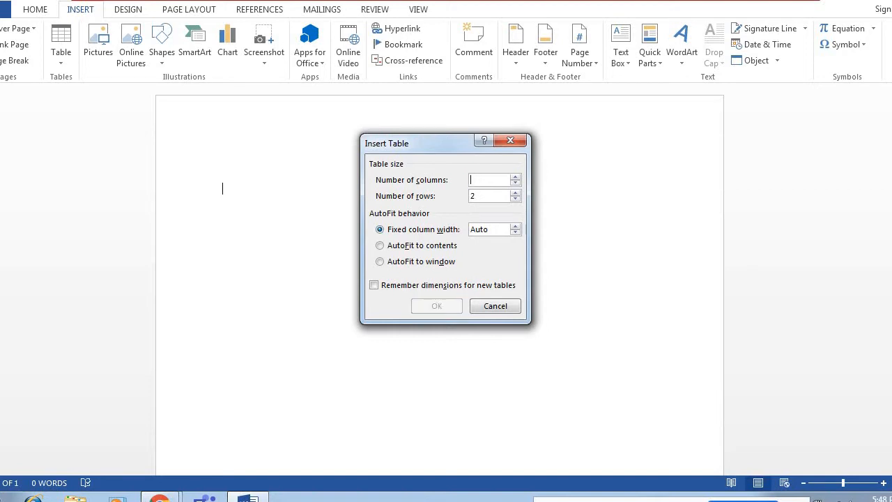
text(3)
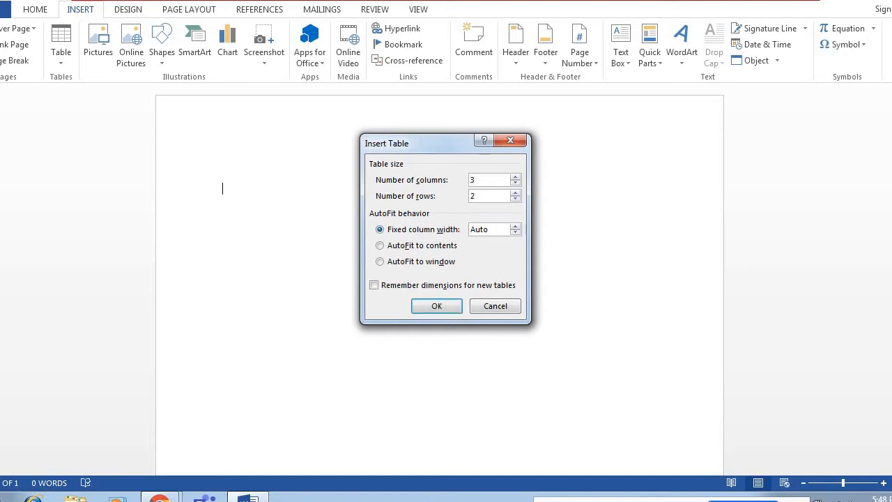
click(439, 305)
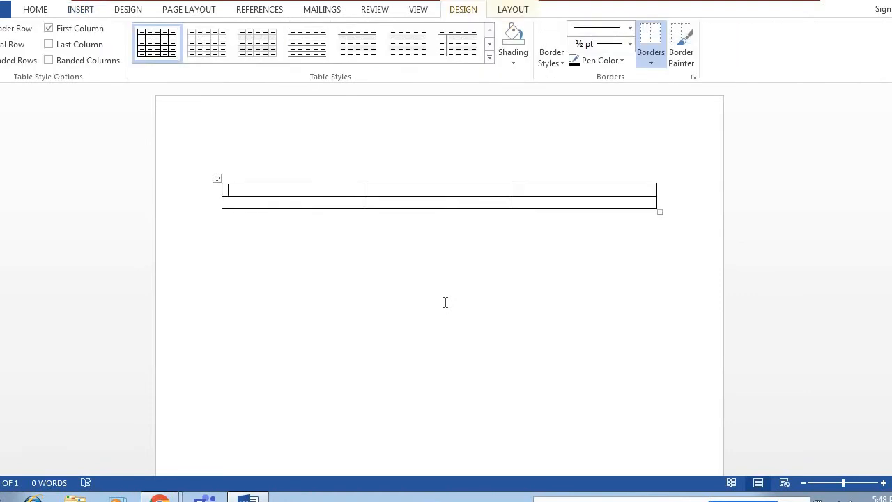
Fill the table's first row with the headings Fruits, Vegetables and Grains.
text(Nam)
key(BackSpace)
key(BackSpace)
key(BackSpace)
text(Fruits	)
text(Veg)
text(etables)
key(Tab)
text(Grains)
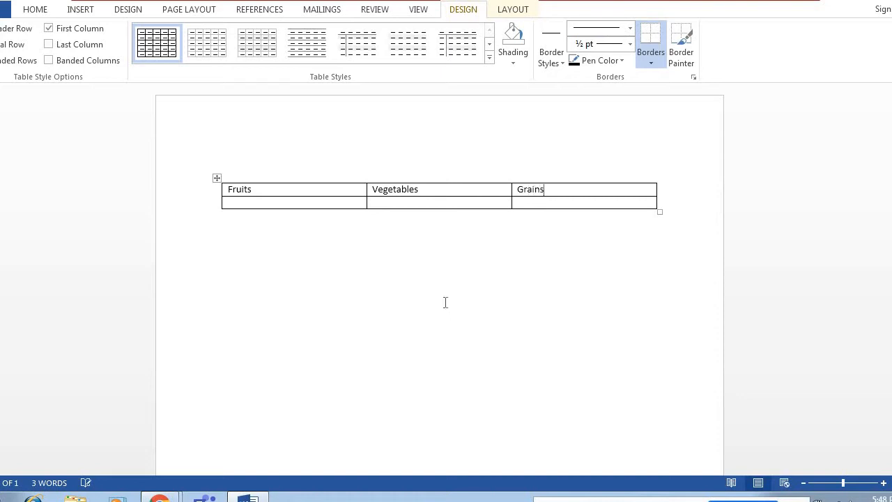
Fill the second row with Mango, Cabbage and Wheat.
key(Tab)
text(M)
key(BackSpace)
text(Mango)
key(Tab)
text(Cabbag)
text(e)
text(Wheat)
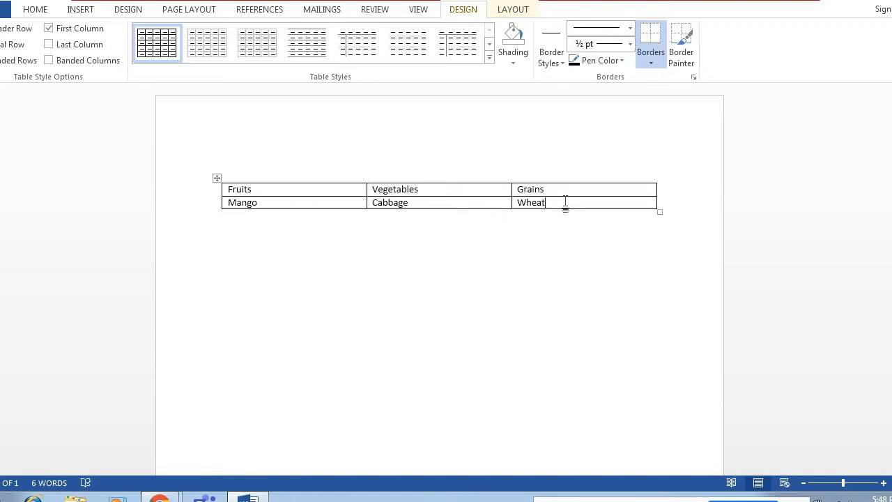
AutoFit the whole table to its contents.
click(215, 179)
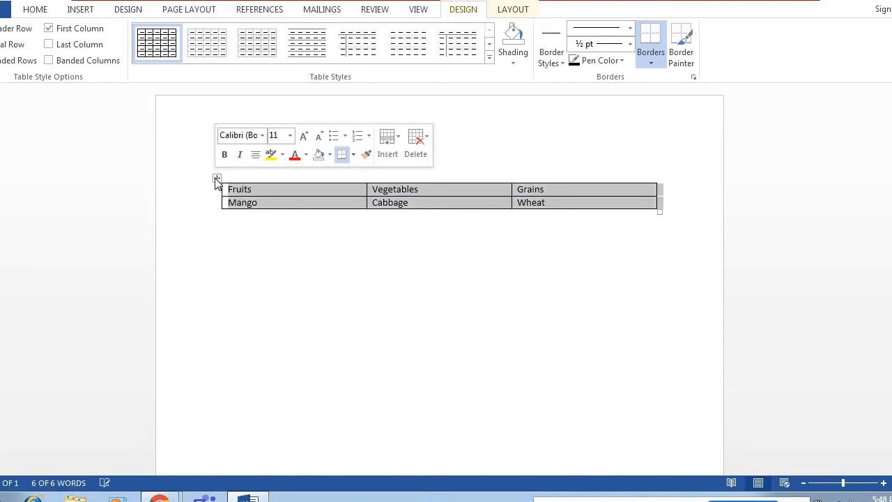
right_click(216, 180)
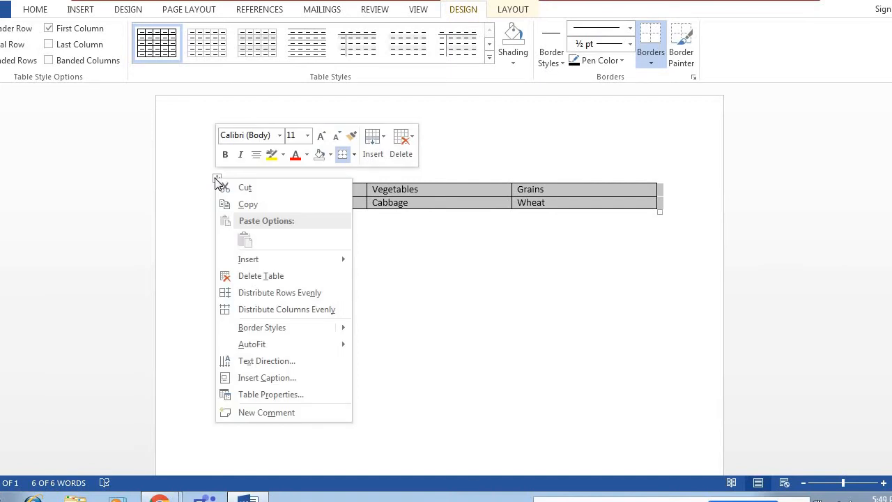
mouse_move(311, 341)
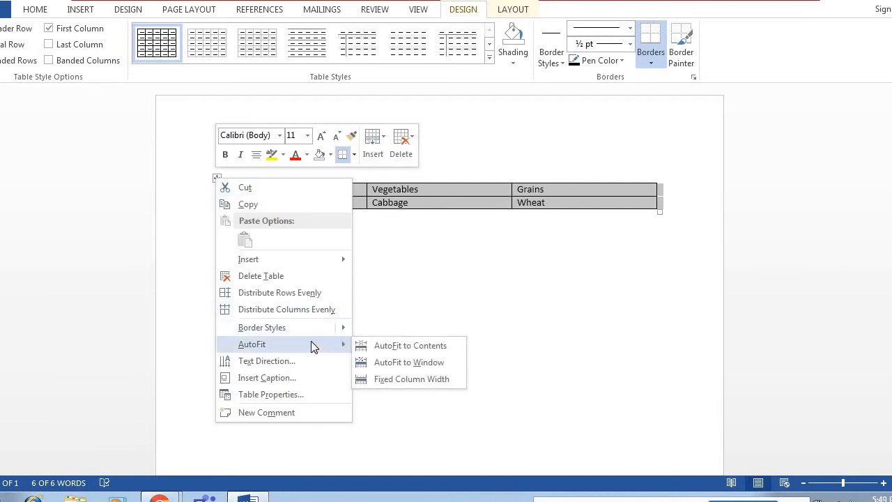
click(369, 346)
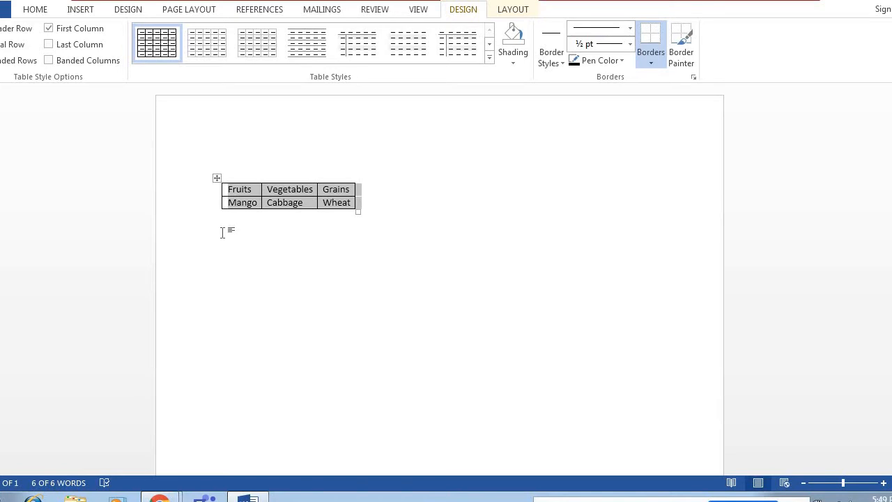
AutoFit the table to the window, and set it to fixed column width.
right_click(218, 181)
mouse_move(275, 348)
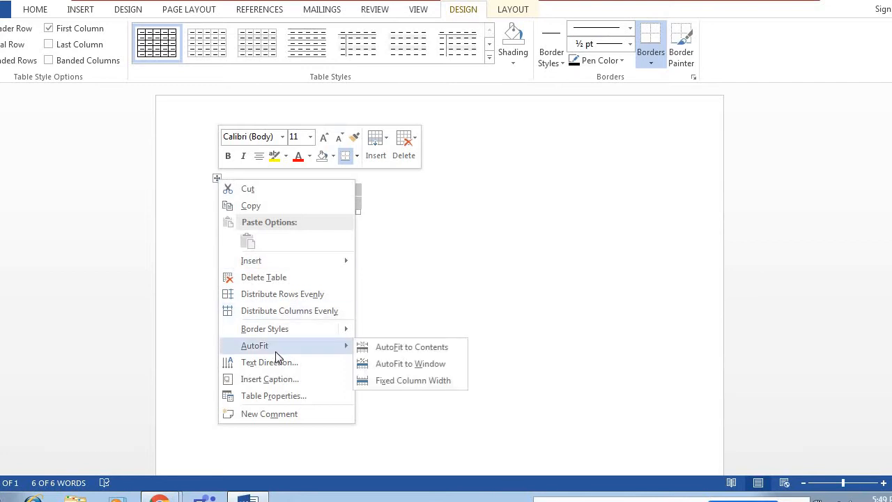
click(378, 364)
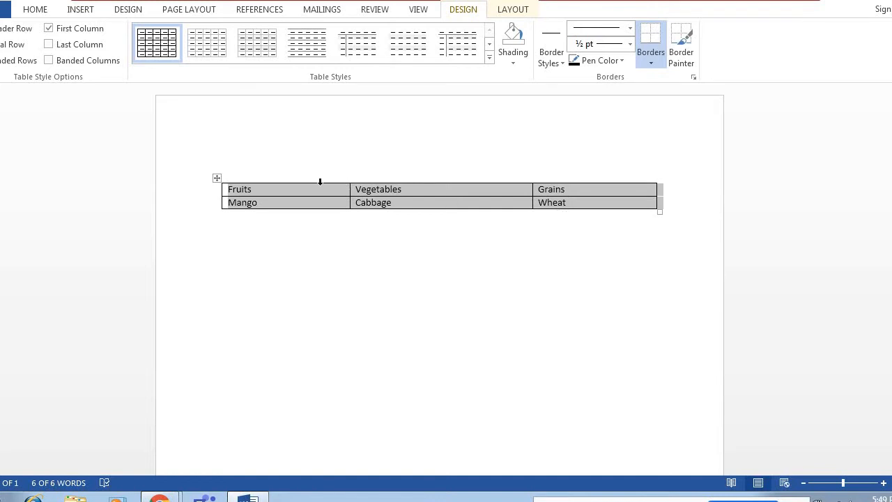
right_click(216, 178)
mouse_move(281, 349)
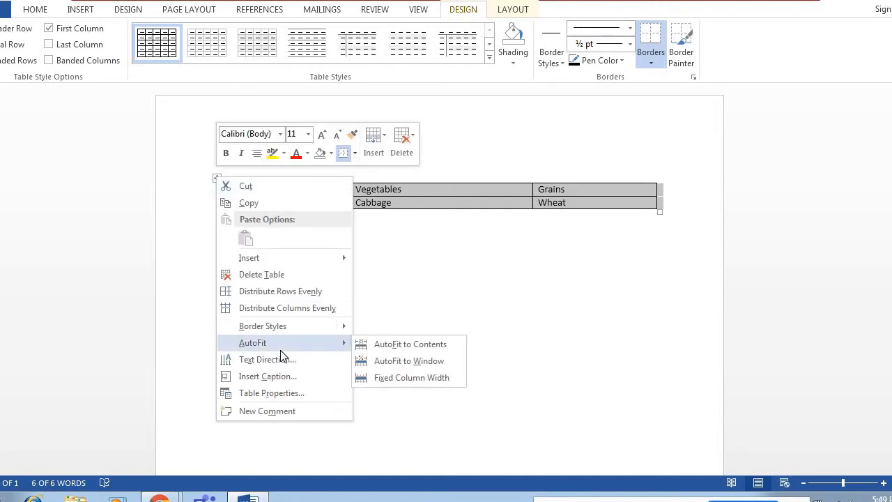
click(412, 377)
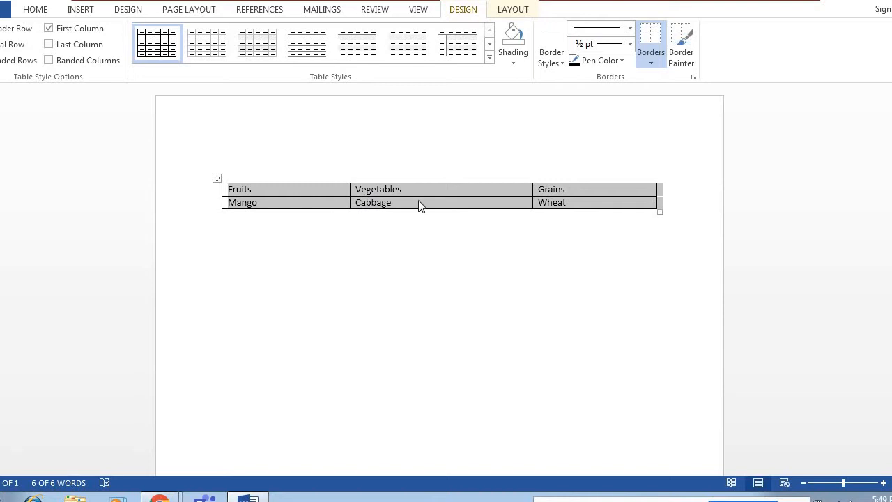
Apply the yellow grid table style with a solid-coloured header row and first column to the whole table.
click(218, 177)
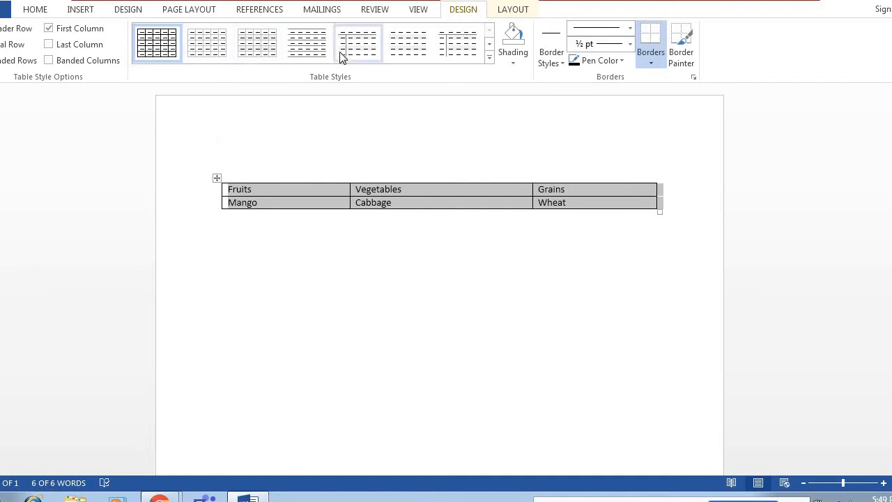
click(491, 59)
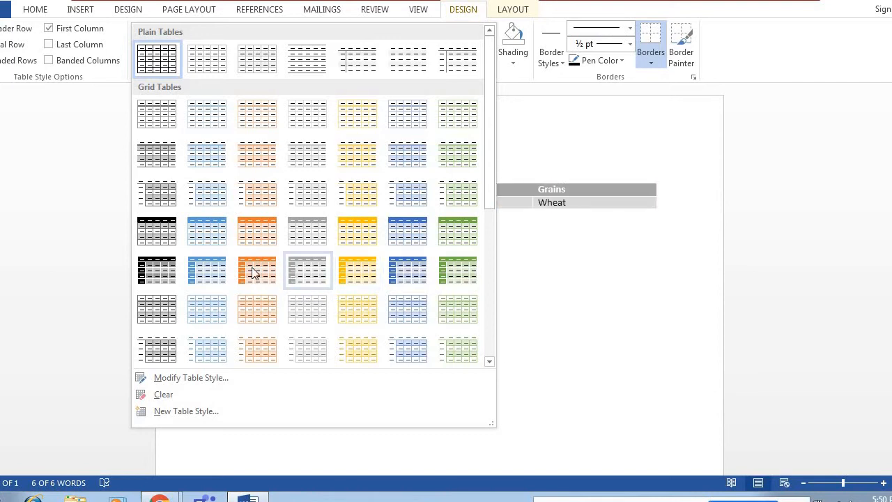
click(347, 274)
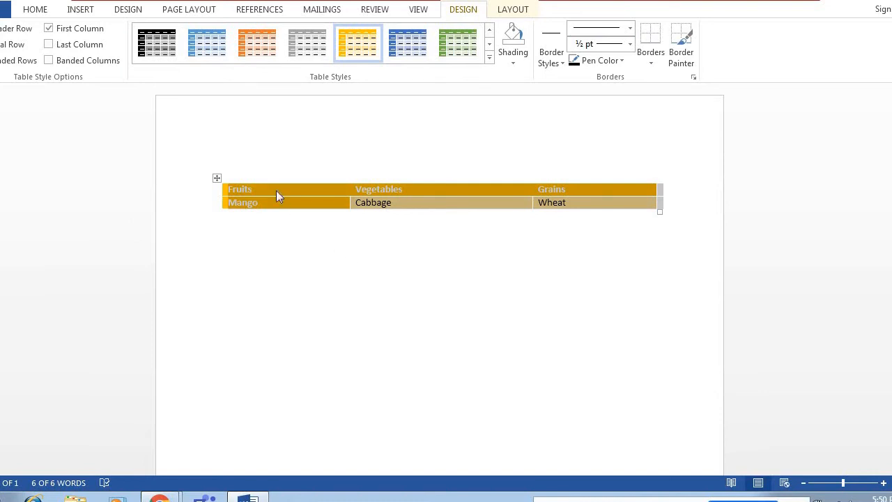
Add all borders to the whole table, and remove its outside borders so only the inside lines are drawn.
click(519, 58)
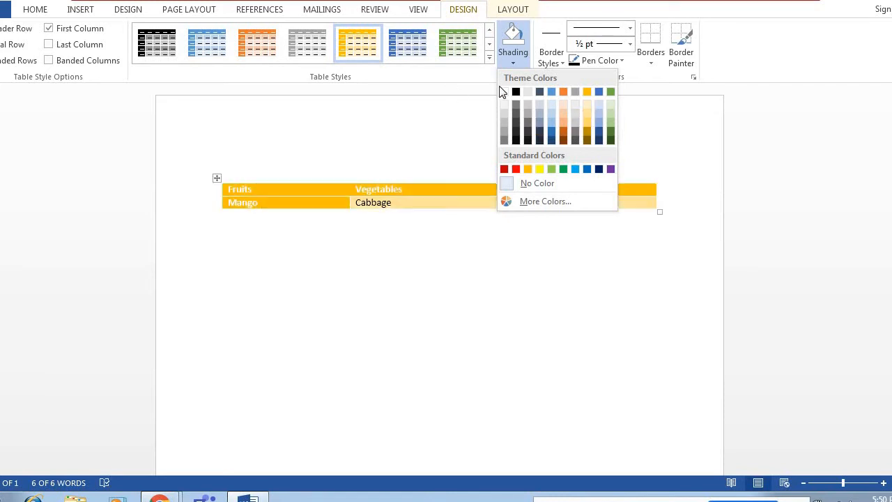
click(446, 116)
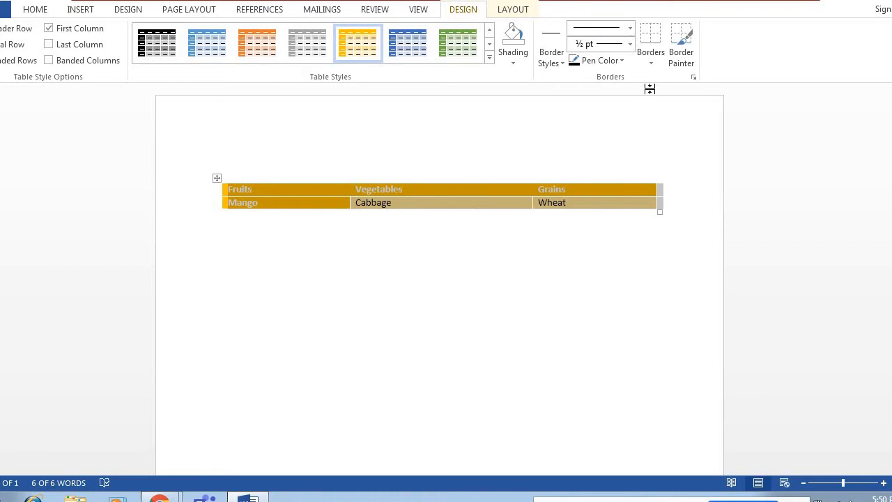
click(653, 65)
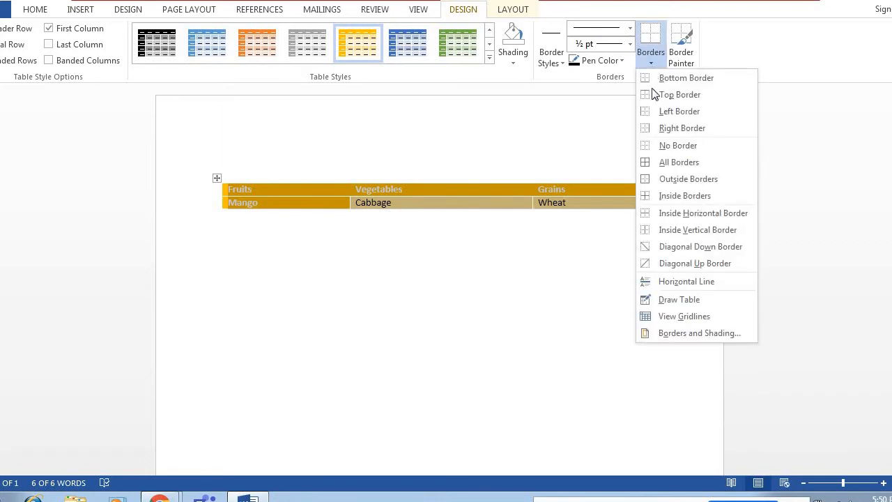
click(661, 162)
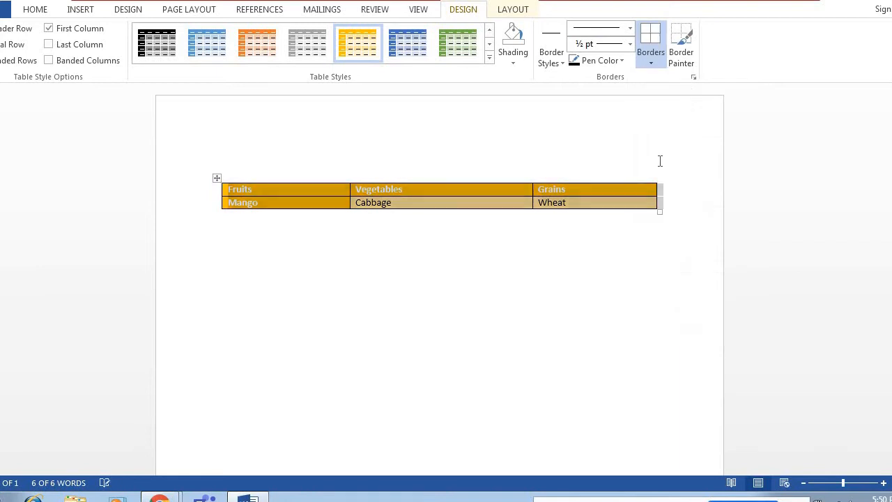
click(643, 67)
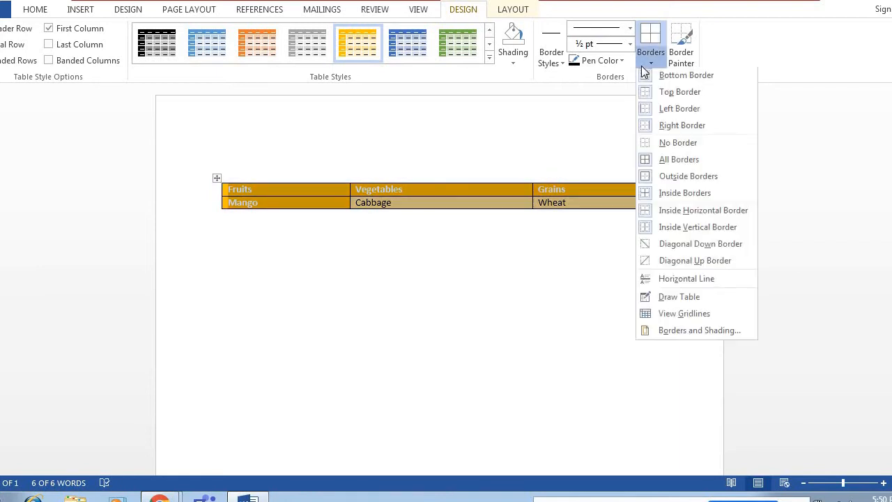
click(652, 179)
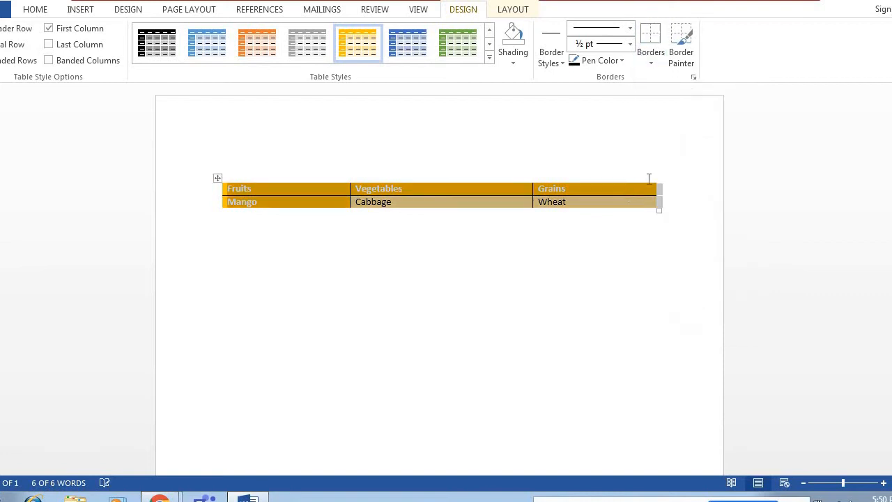
Insert the Lighthouse picture from the Sample Pictures folder below the table.
click(613, 229)
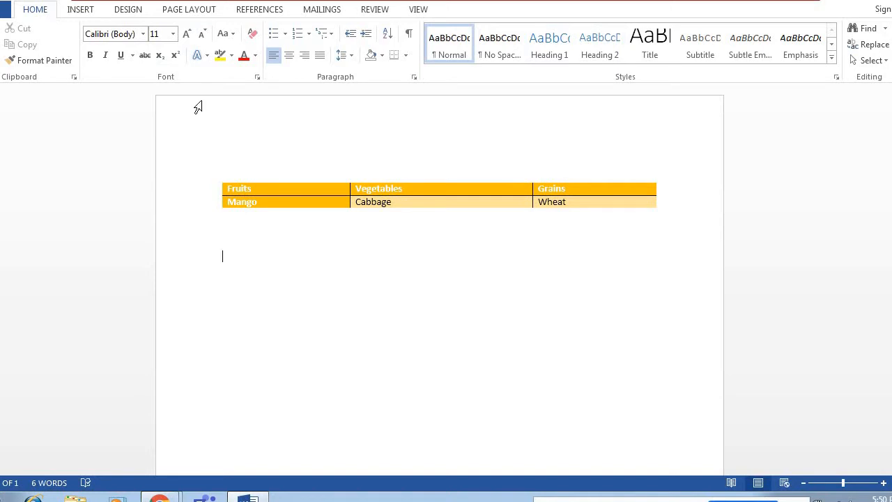
click(83, 10)
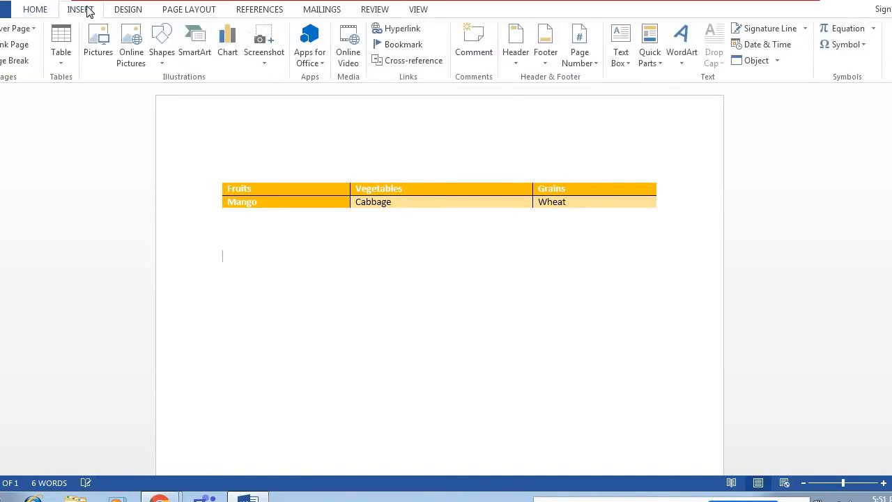
click(107, 63)
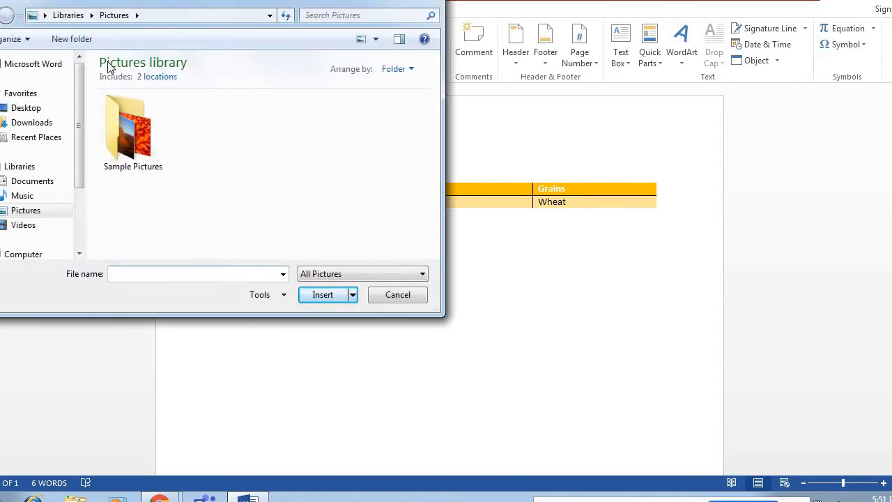
double_click(119, 149)
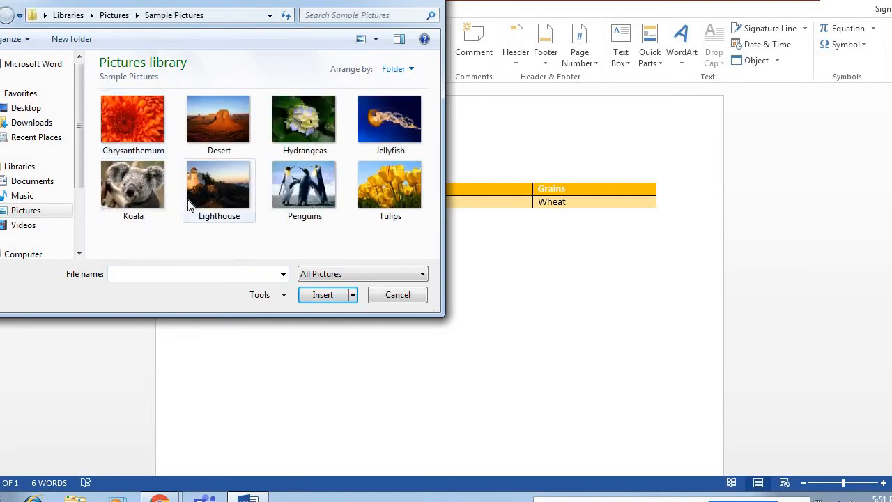
click(218, 199)
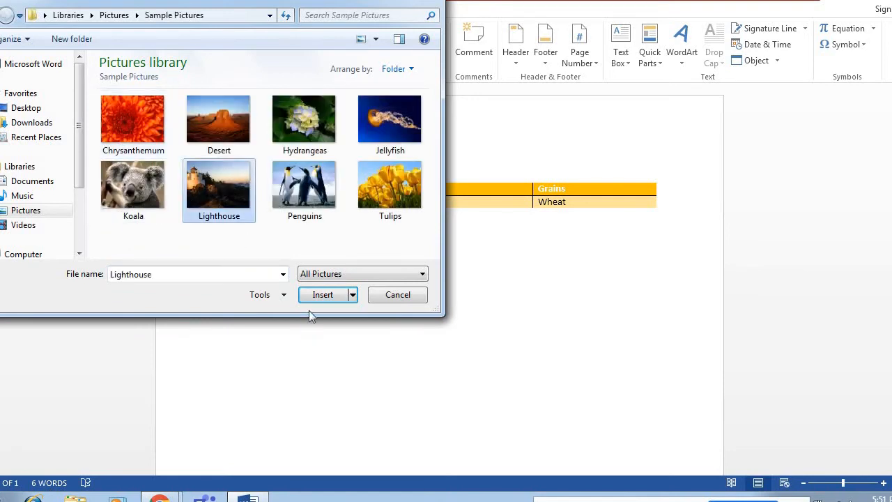
click(322, 295)
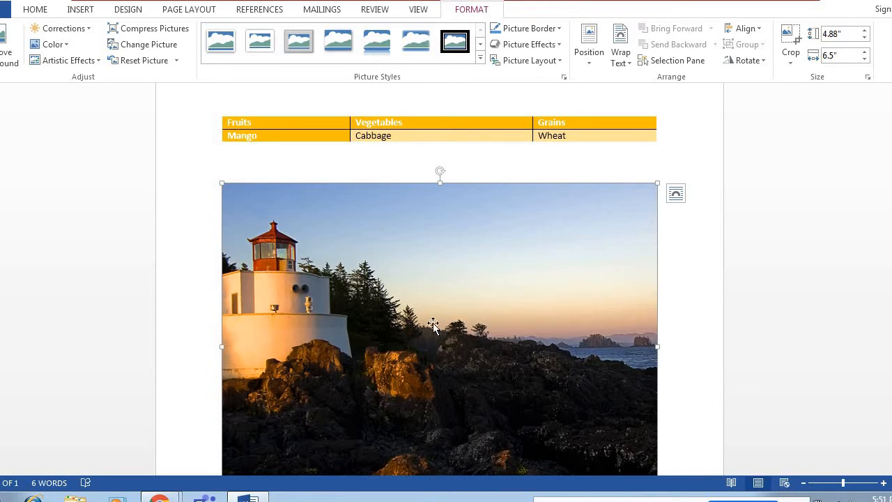
Apply the Reflected Bevel, White picture style to the lighthouse picture.
click(450, 138)
click(447, 228)
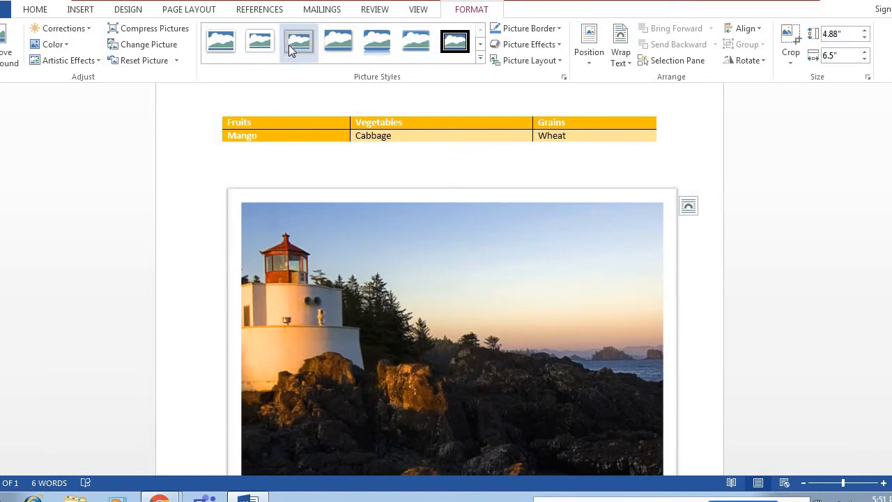
click(289, 45)
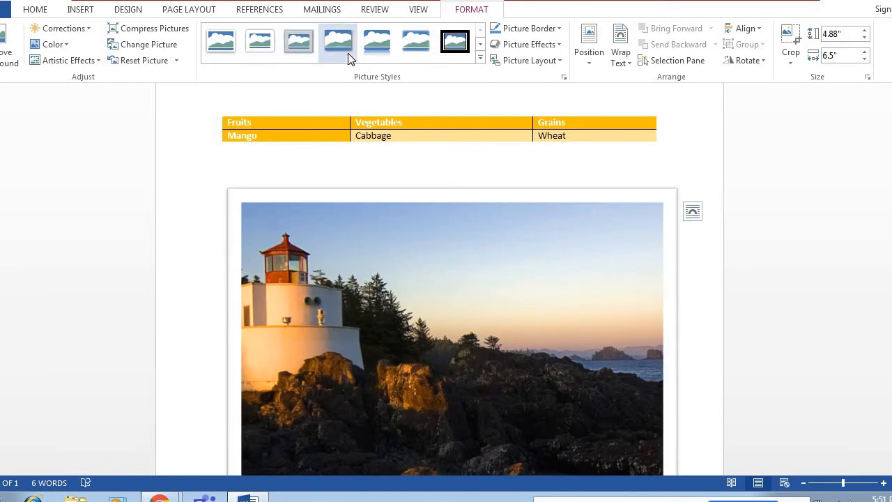
click(481, 58)
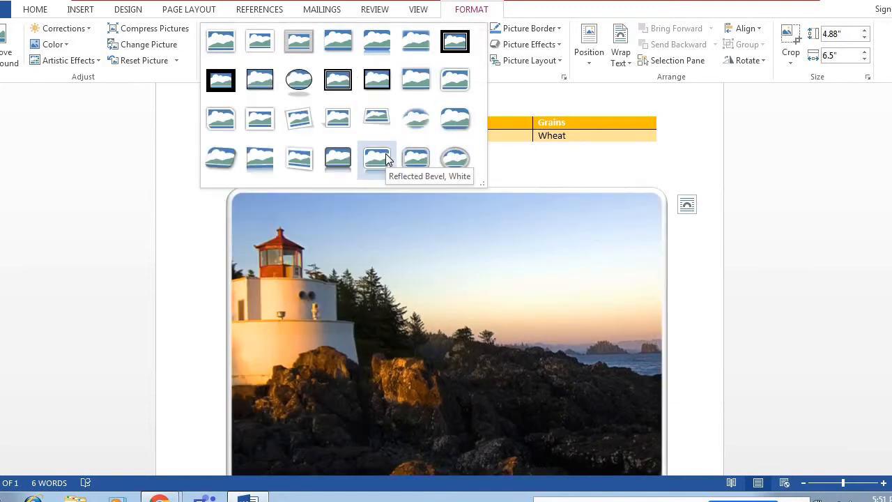
key(Escape)
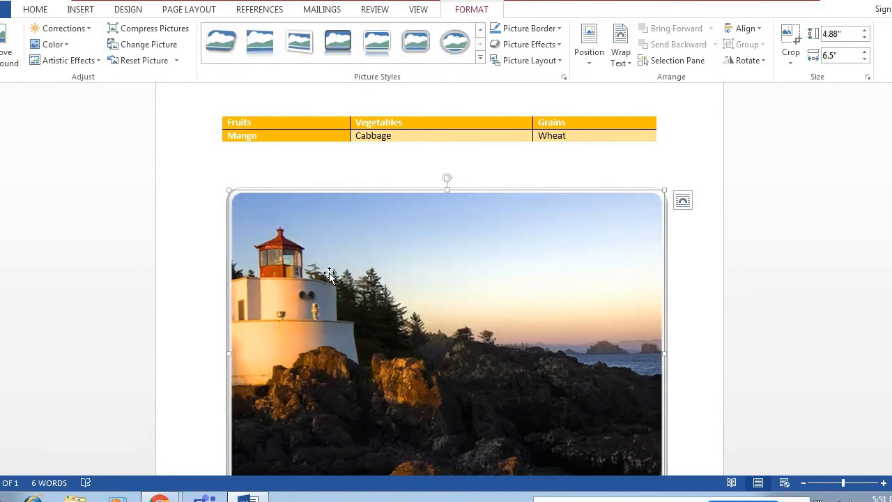
Crop the picture to the lighthouse tower, about 2.75" high and 2.27" wide.
click(791, 56)
click(789, 78)
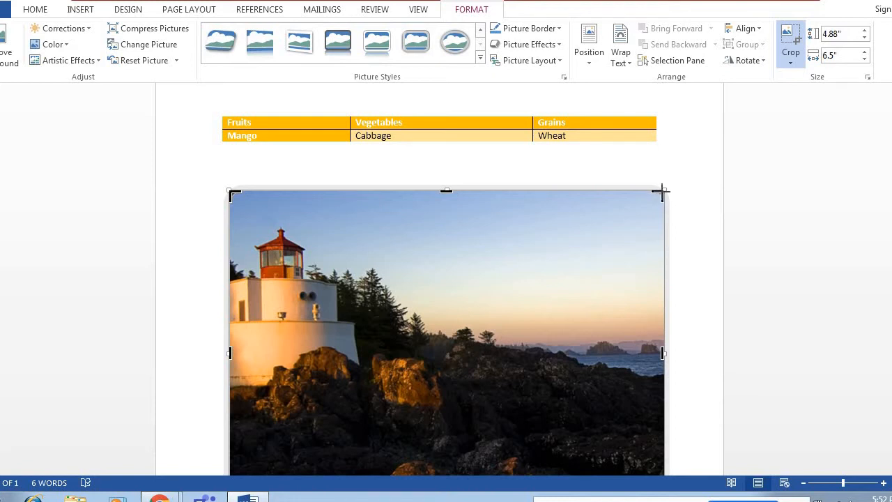
drag(661, 190, 378, 202)
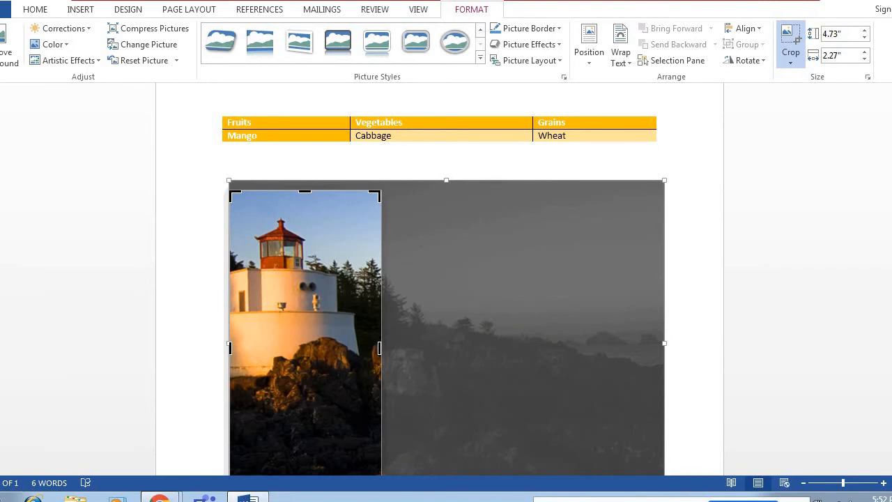
scroll(444, 291, down, 2)
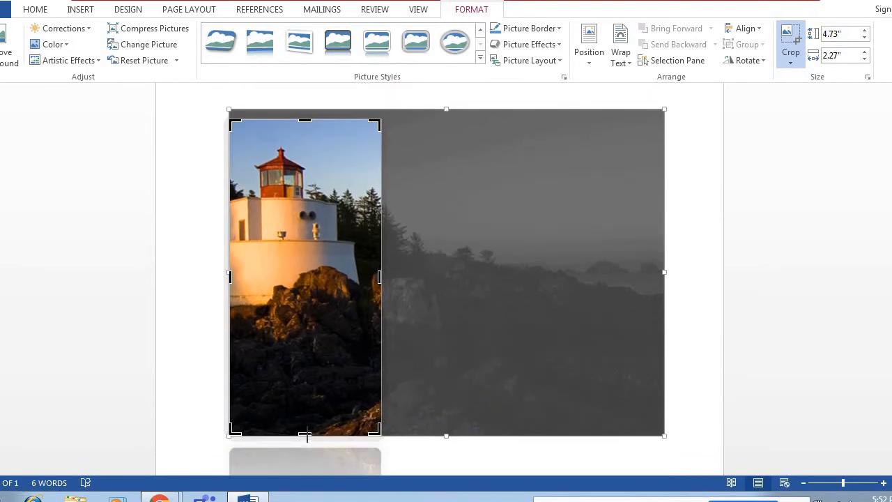
drag(305, 436, 313, 304)
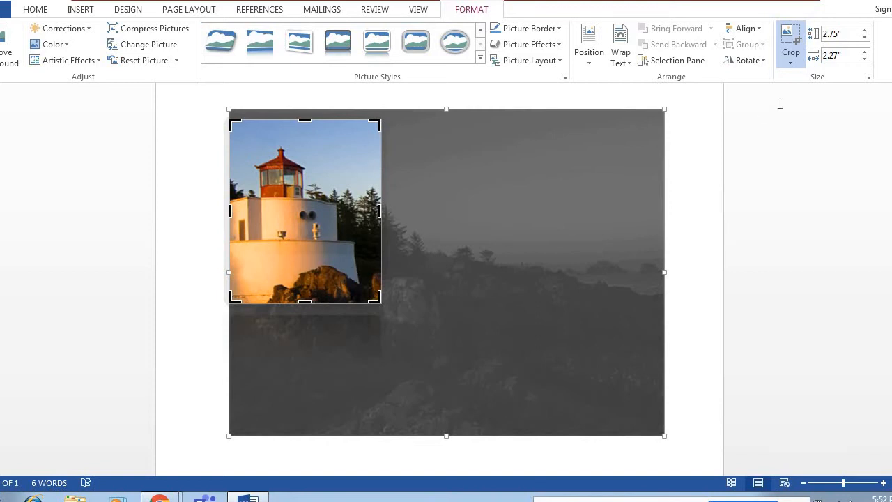
click(791, 63)
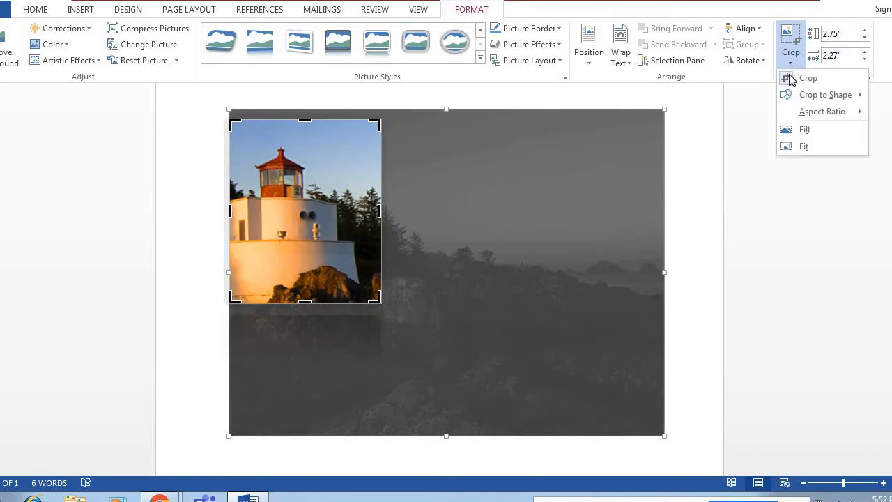
click(791, 79)
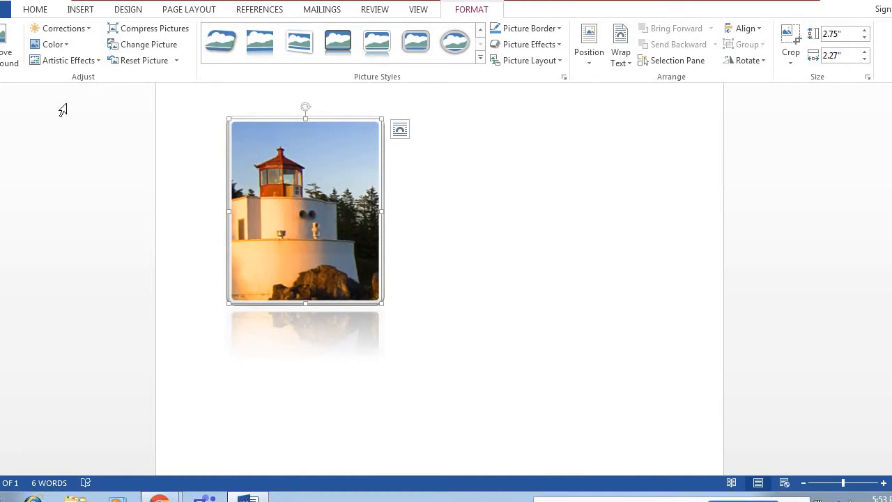
Brighten the cropped lighthouse picture with the brightest correction preset at normal contrast.
click(84, 30)
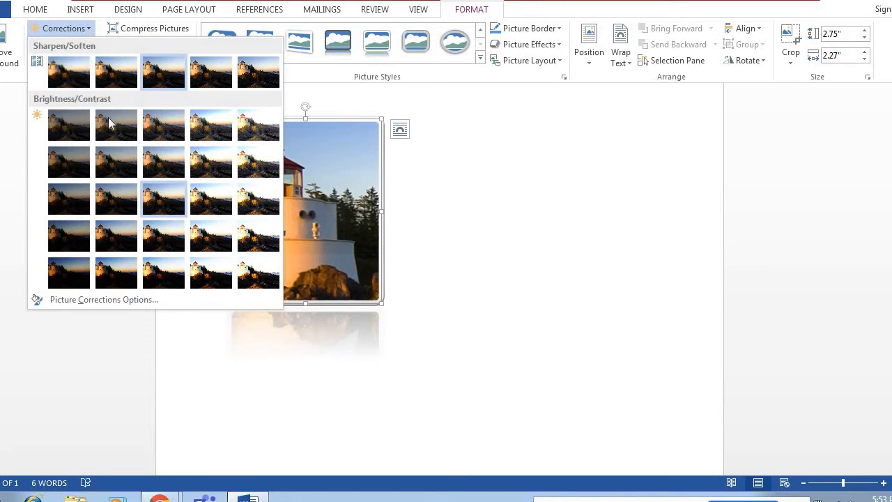
click(246, 216)
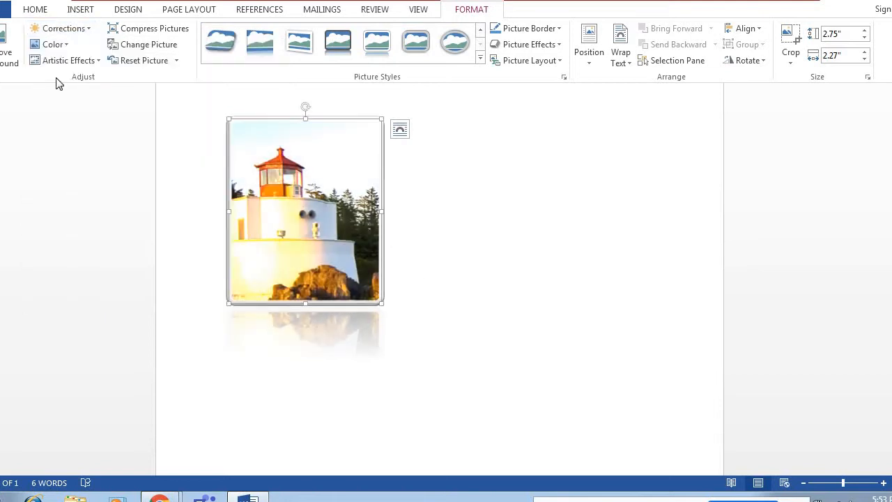
Try both softening presets on the lighthouse picture, and return its sharpness to the neutral preset.
click(61, 30)
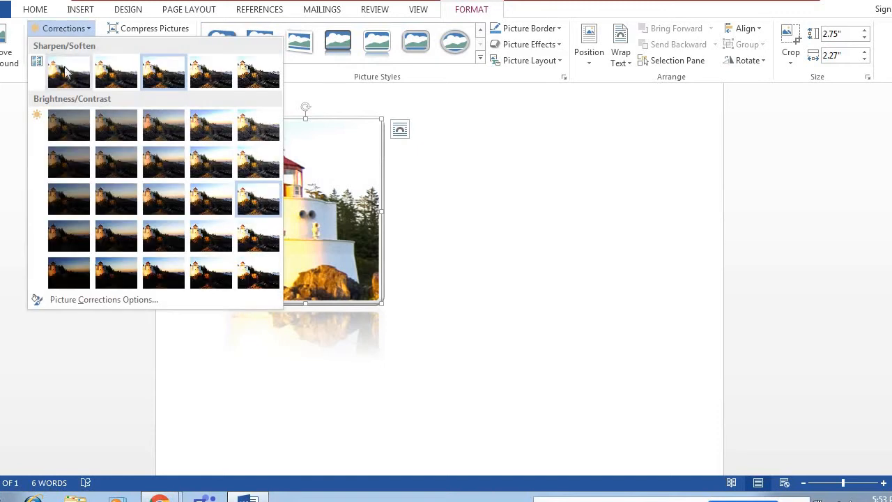
click(64, 72)
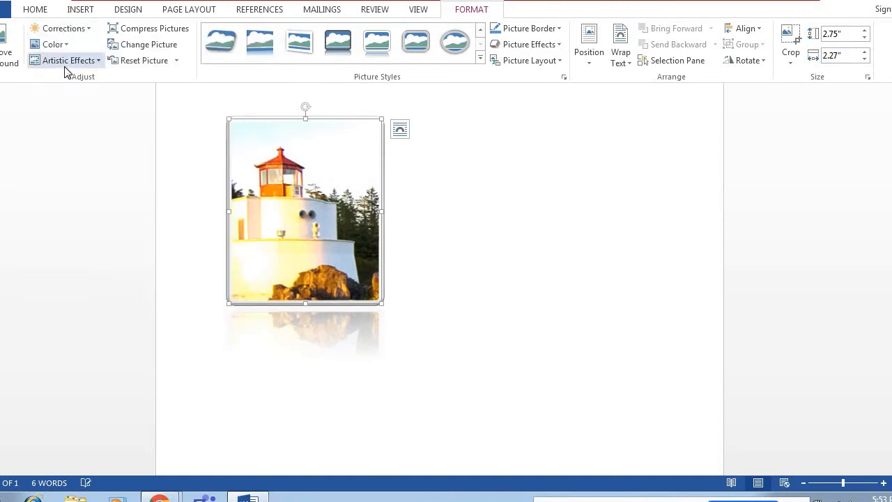
click(69, 31)
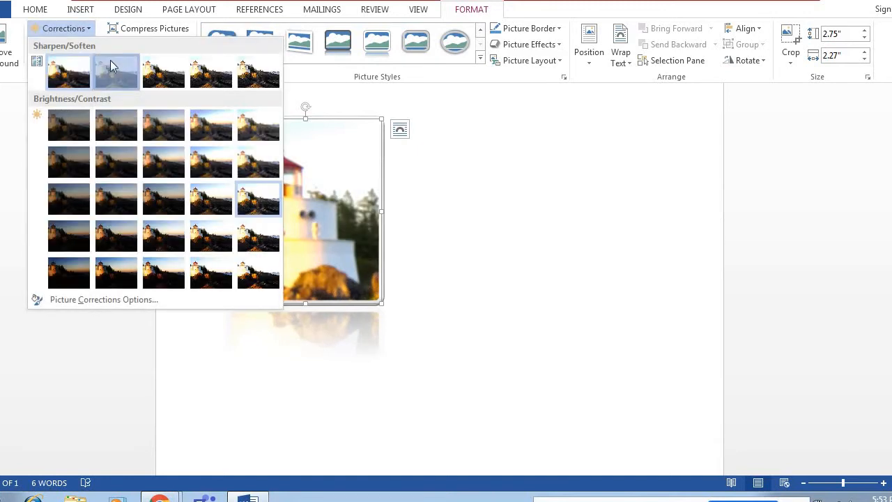
click(112, 62)
click(69, 31)
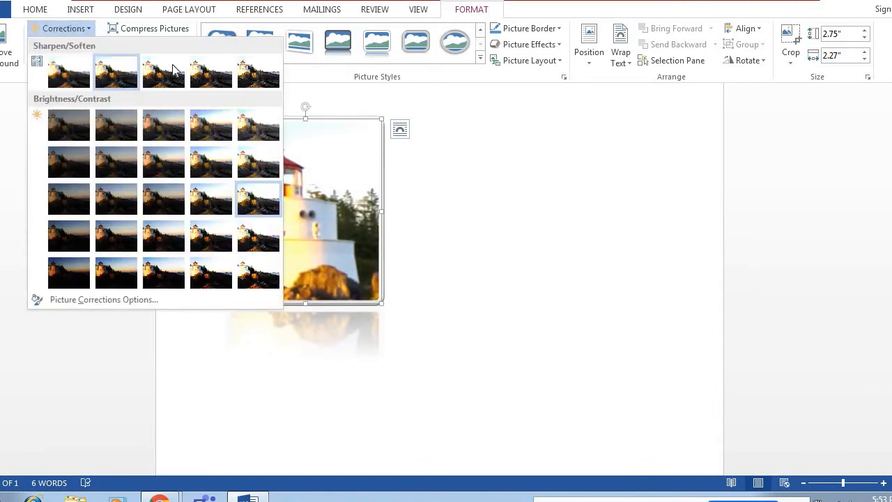
click(179, 72)
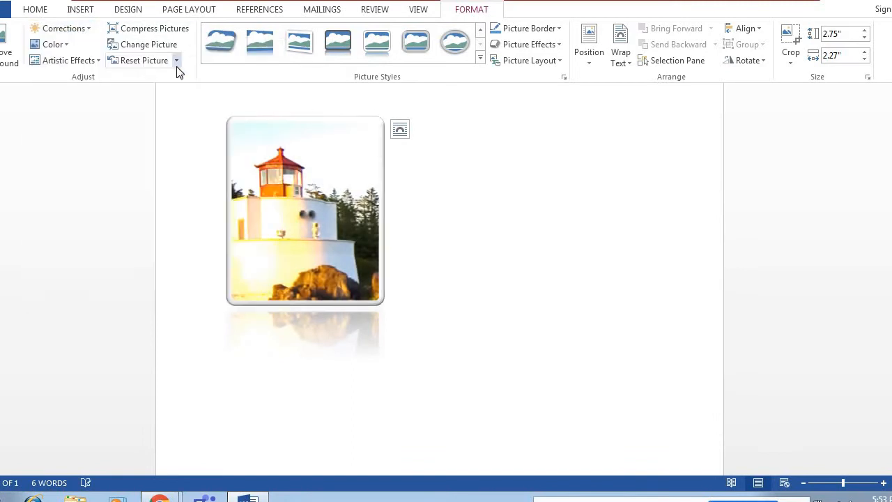
Try the darkest, lowest-contrast brightness preset on the lighthouse picture, and undo all of its corrections.
click(64, 28)
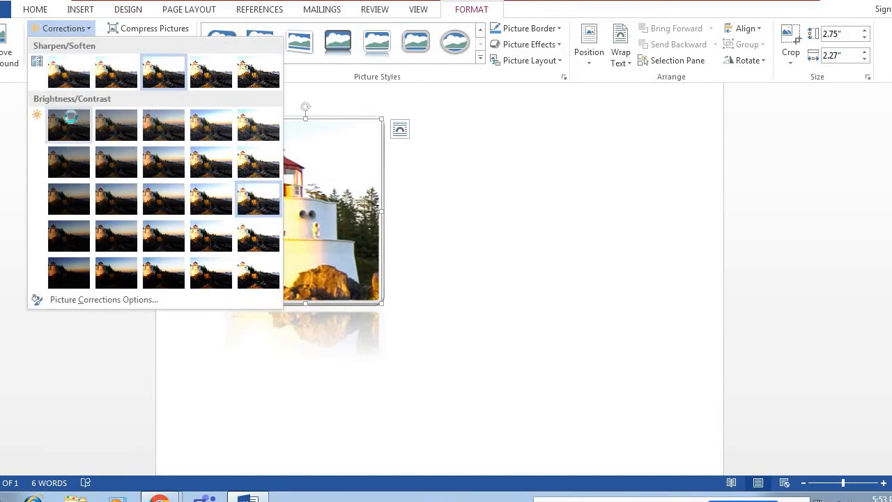
click(69, 120)
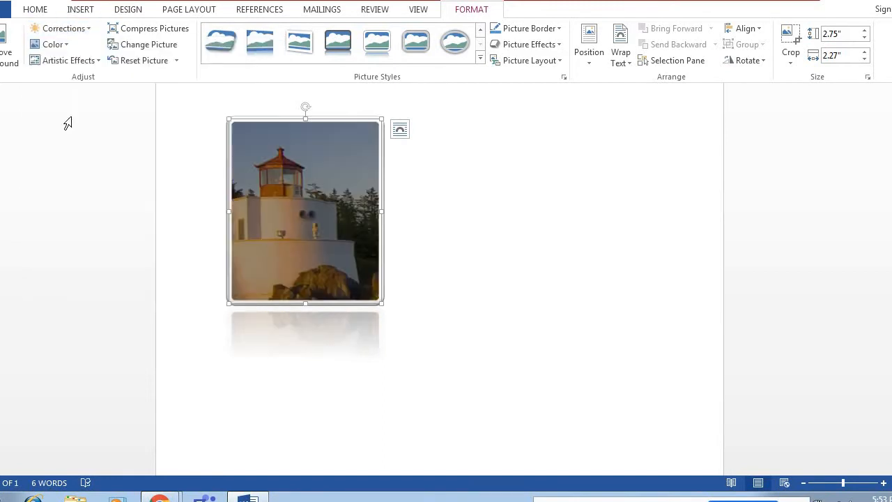
click(394, 197)
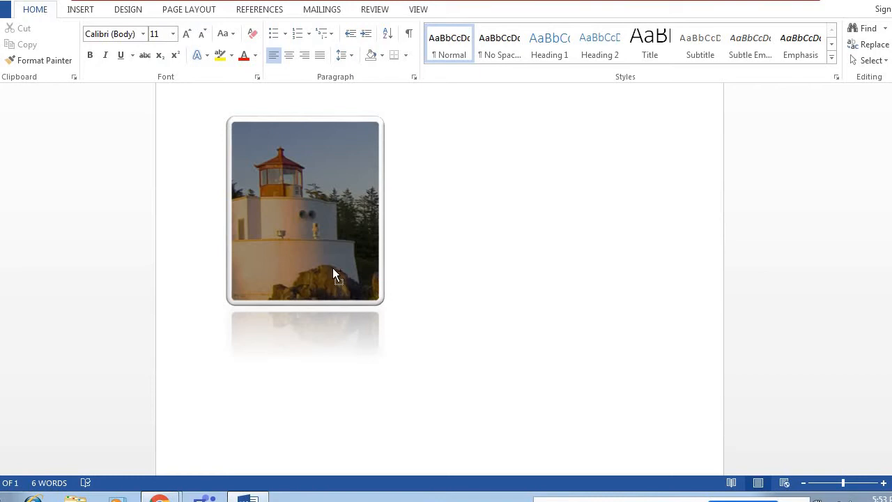
key(ctrl+z)
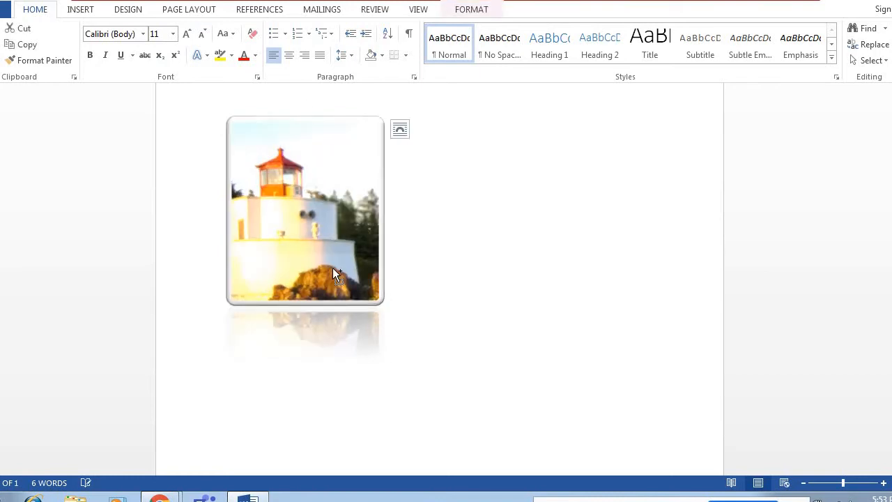
key(ctrl+z)
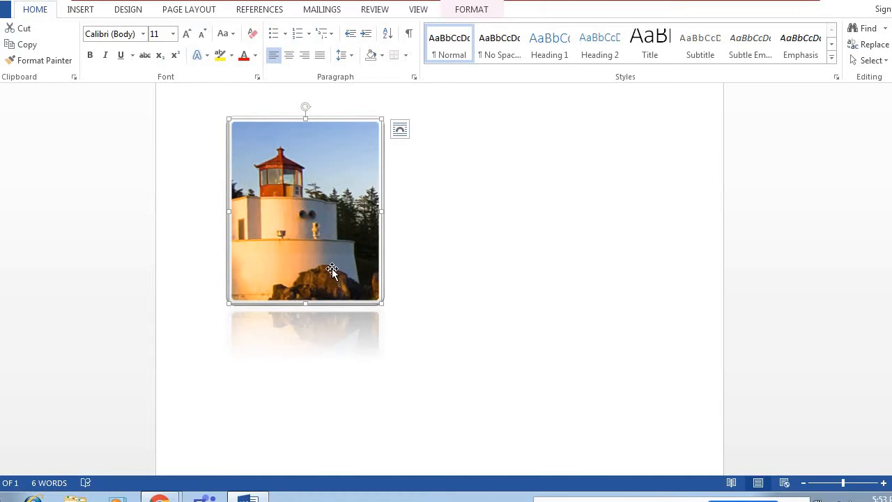
Replace the selected lighthouse picture by inserting the Desert image from the Sample Pictures folder.
click(80, 9)
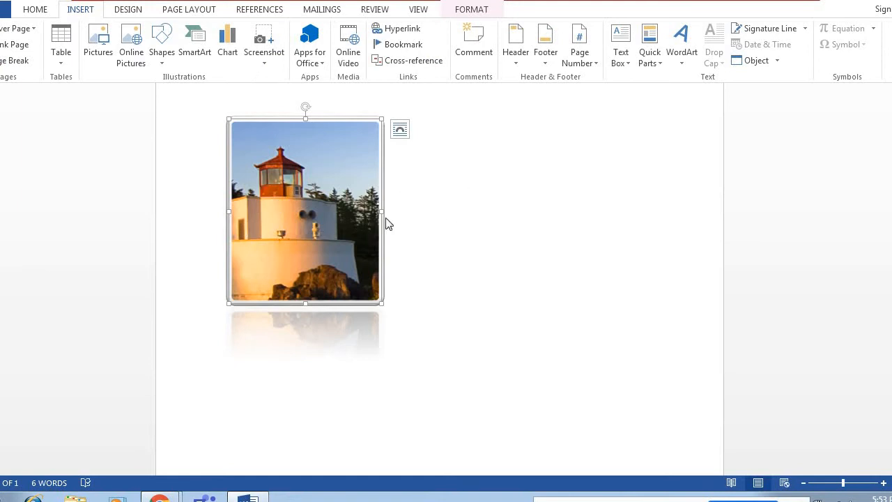
double_click(339, 173)
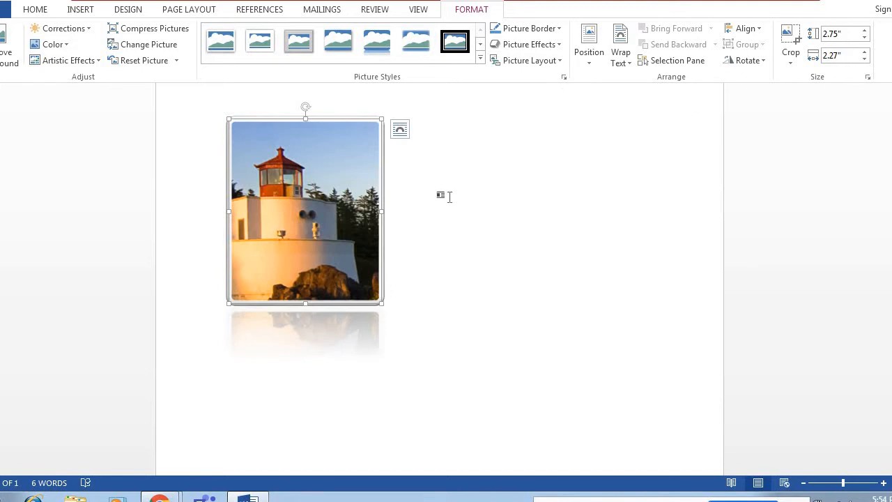
click(82, 12)
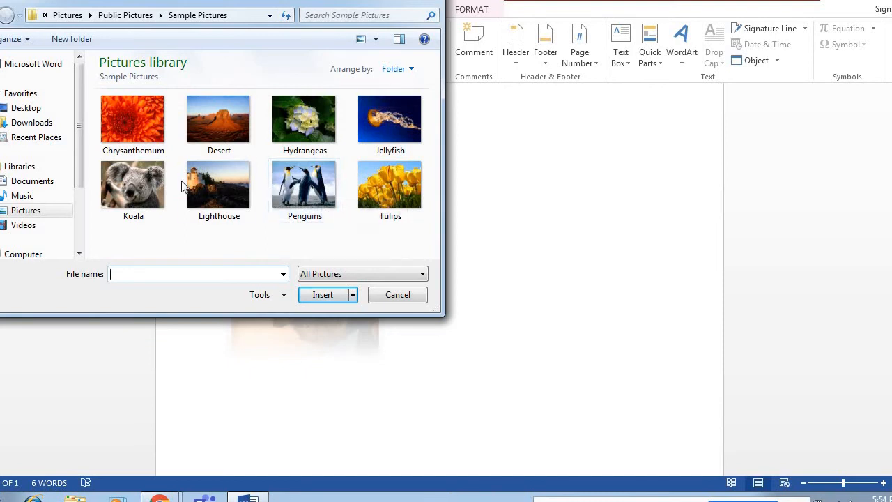
click(239, 144)
click(319, 295)
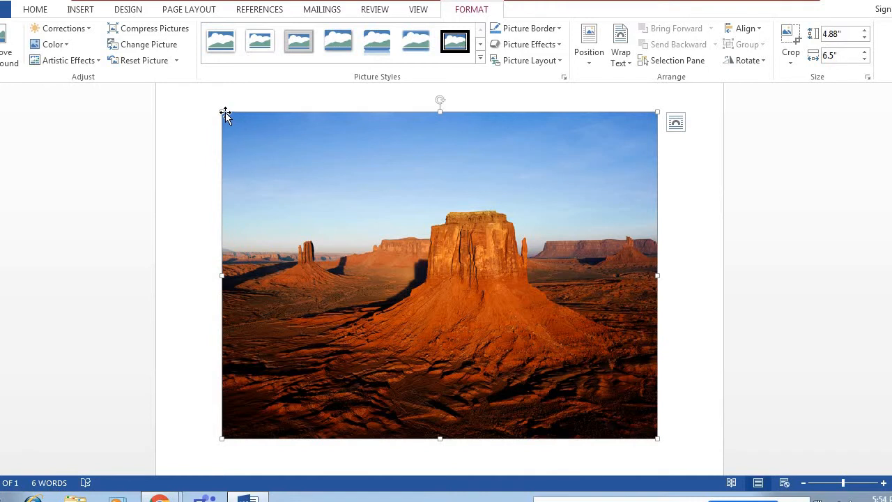
Shrink the desert picture proportionally to about 2.2" high and 2.94" wide.
drag(221, 111, 335, 196)
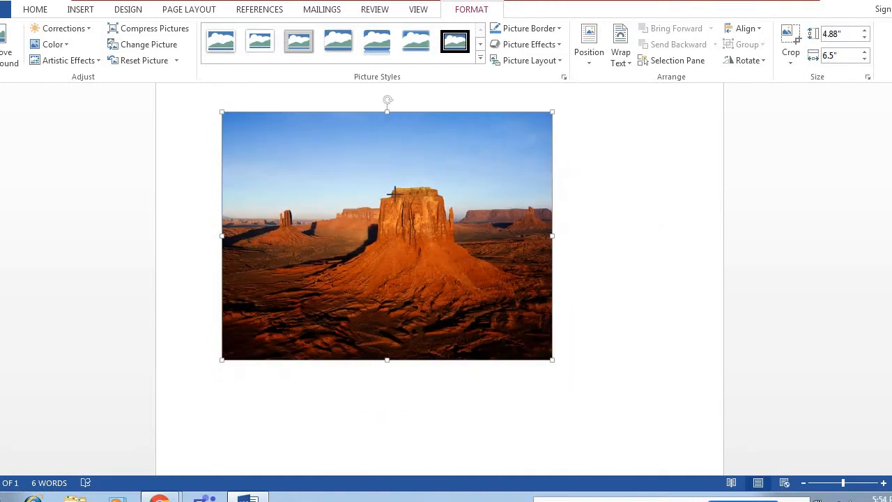
drag(406, 202, 425, 226)
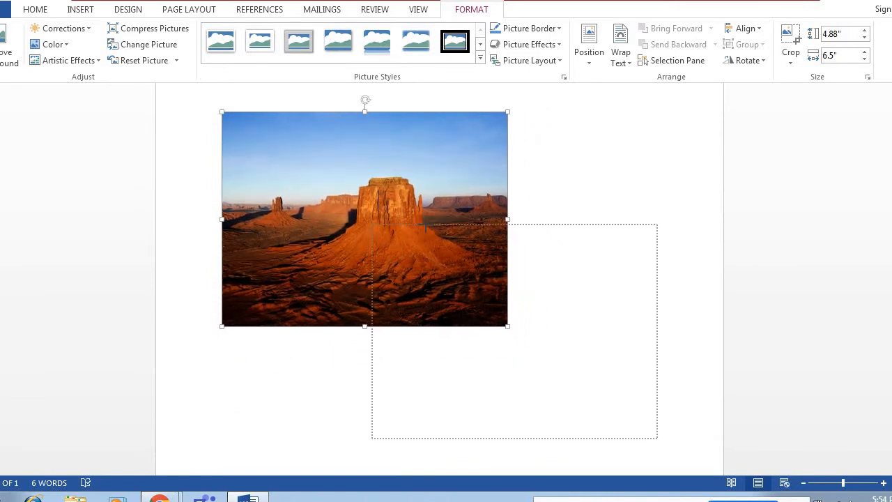
drag(425, 225, 427, 205)
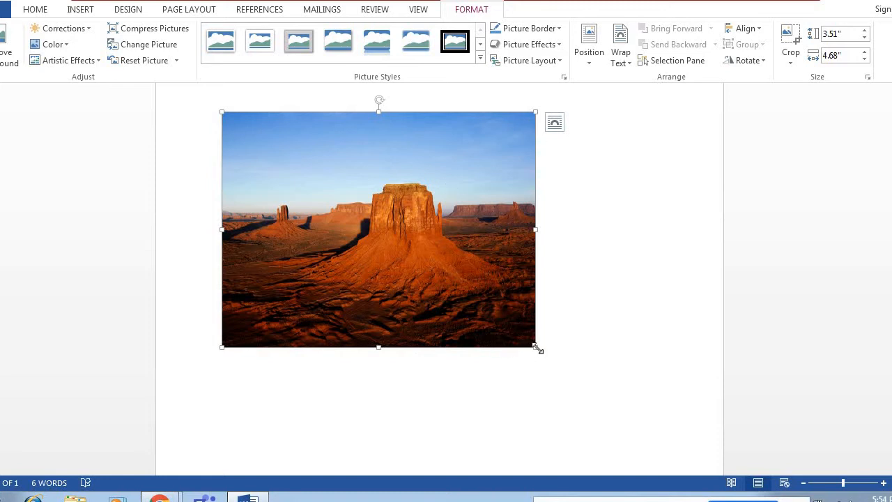
drag(538, 350, 500, 320)
drag(456, 271, 527, 342)
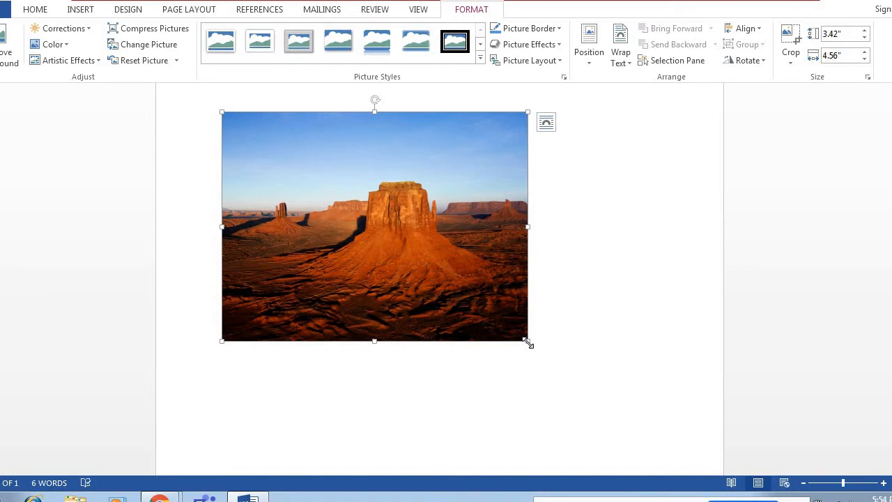
drag(528, 343, 420, 222)
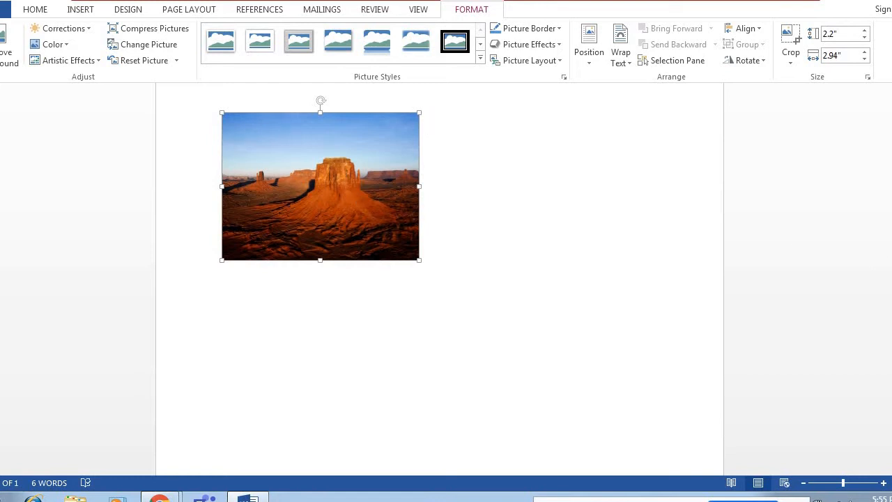
scroll(439, 279, up, 3)
scroll(439, 279, down, 2)
scroll(439, 279, down, 1)
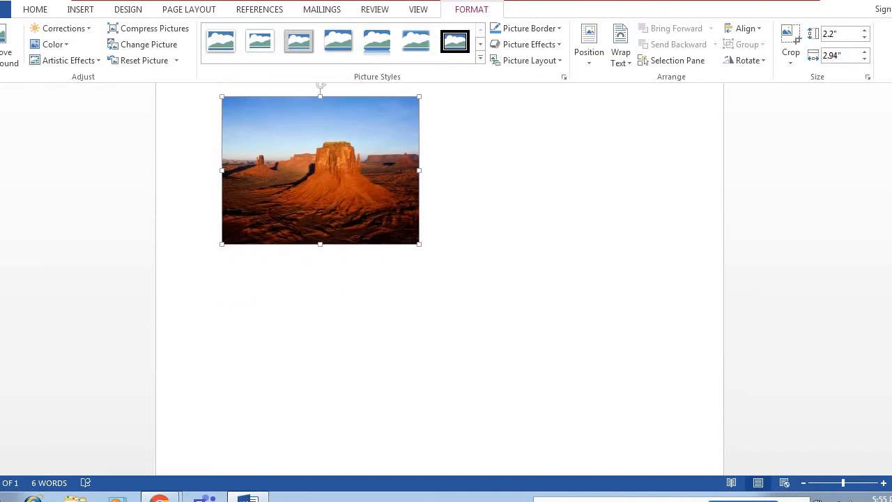
scroll(440, 279, up, 3)
scroll(440, 279, down, 1)
scroll(439, 279, up, 1)
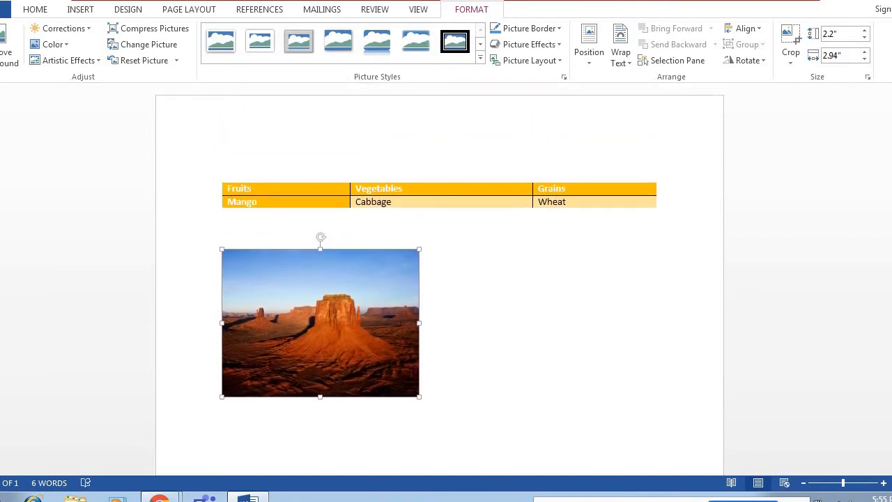
scroll(439, 279, down, 3)
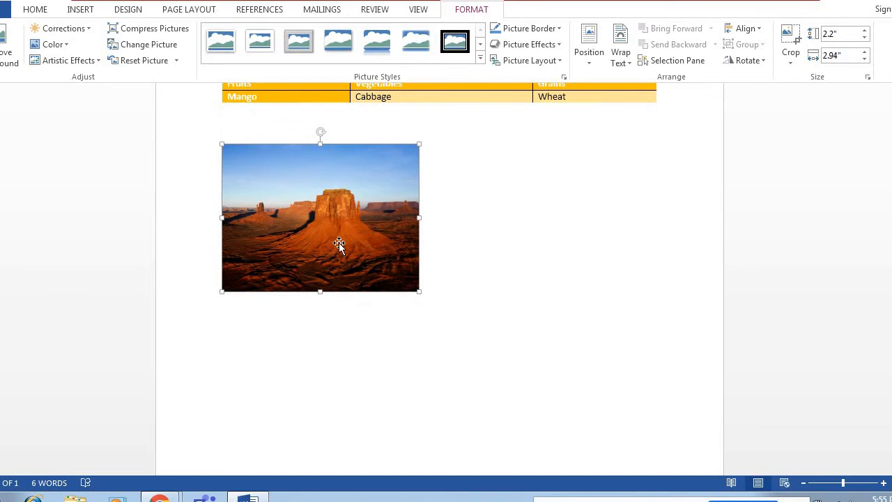
right_click(293, 237)
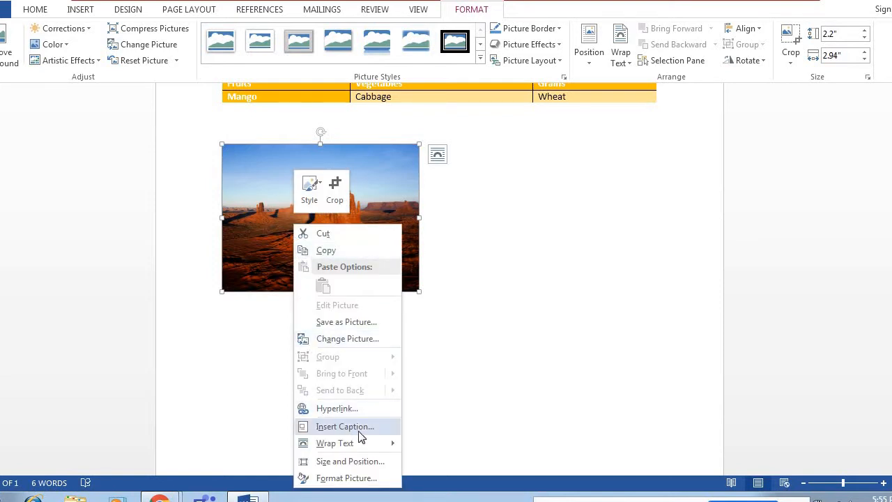
mouse_move(362, 438)
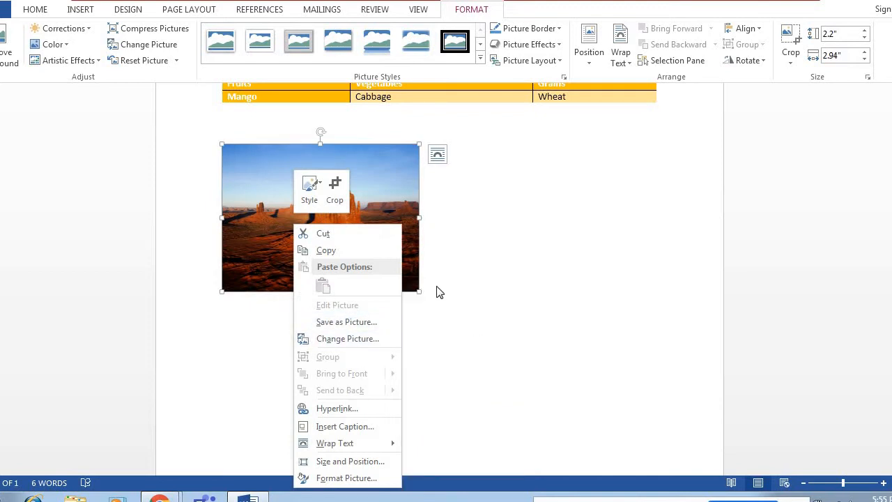
click(384, 180)
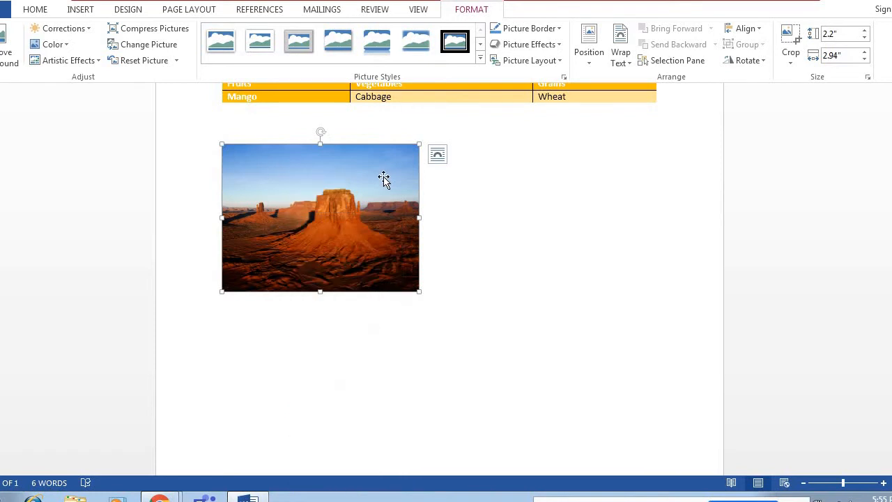
click(529, 198)
click(363, 210)
click(366, 293)
Rotate the desert picture freehand until it sits nearly upside down with a slight tilt.
click(351, 244)
drag(324, 133, 293, 241)
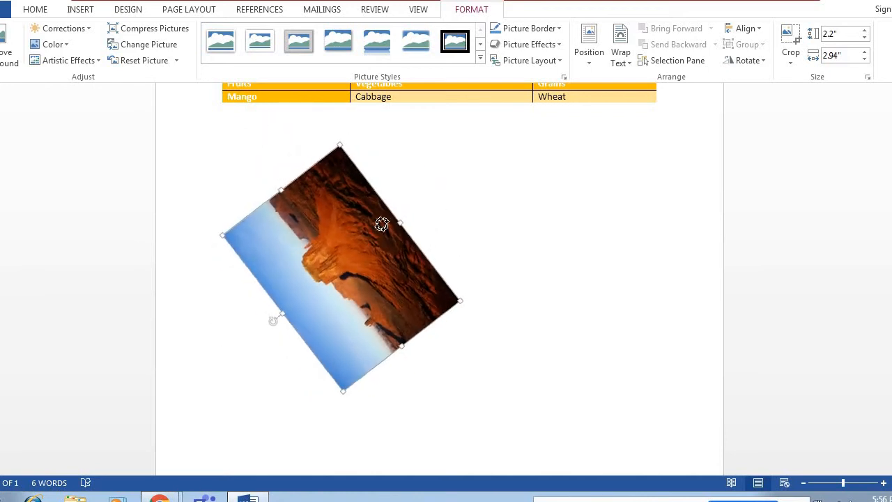
drag(382, 224, 365, 224)
drag(386, 260, 323, 240)
key(ctrl+z)
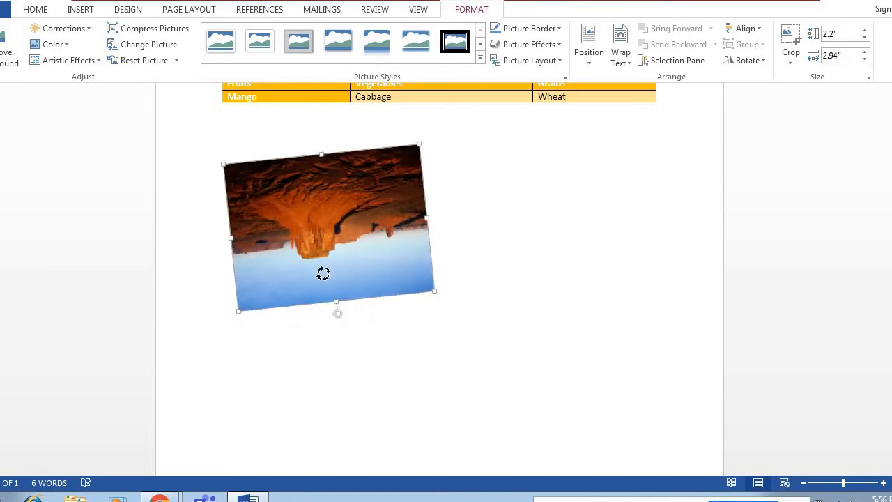
drag(323, 273, 308, 299)
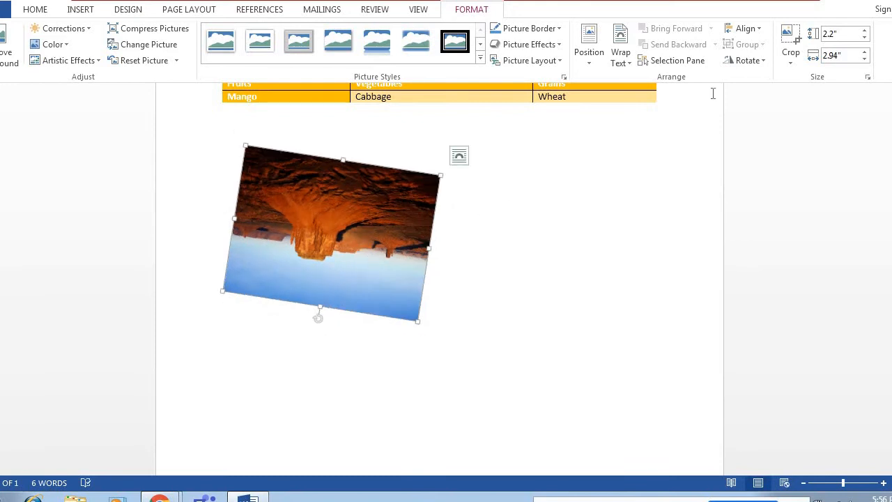
Flip the desert picture horizontally, and rotate it right by 90° twice.
click(747, 61)
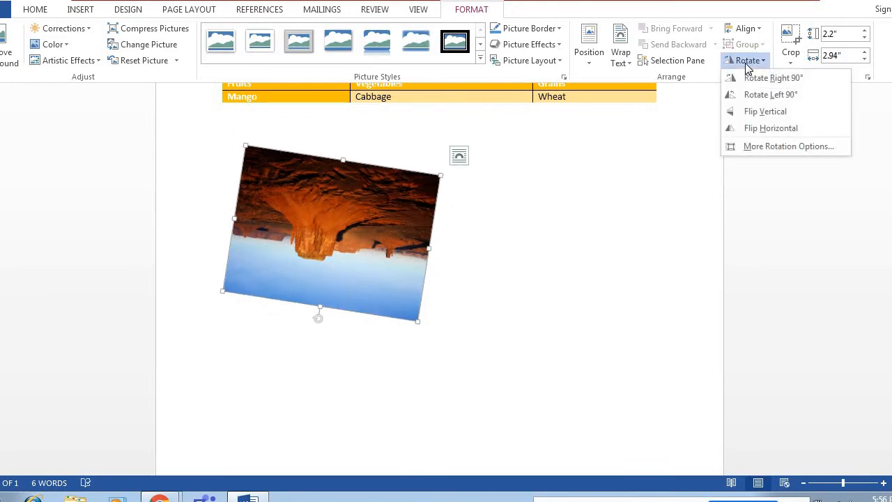
click(745, 134)
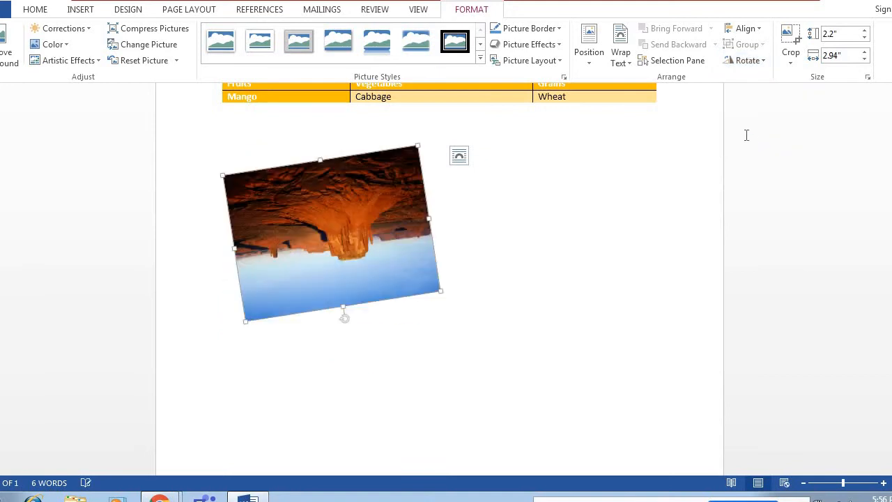
click(747, 61)
click(750, 80)
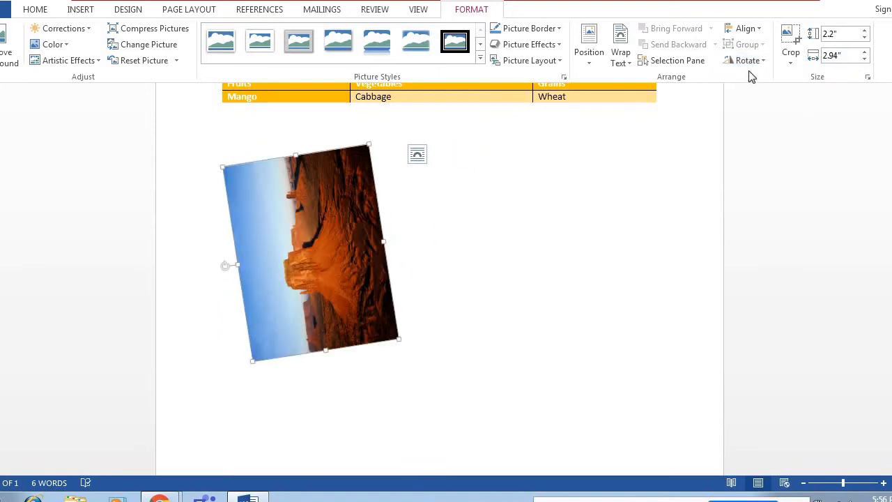
click(749, 61)
click(760, 82)
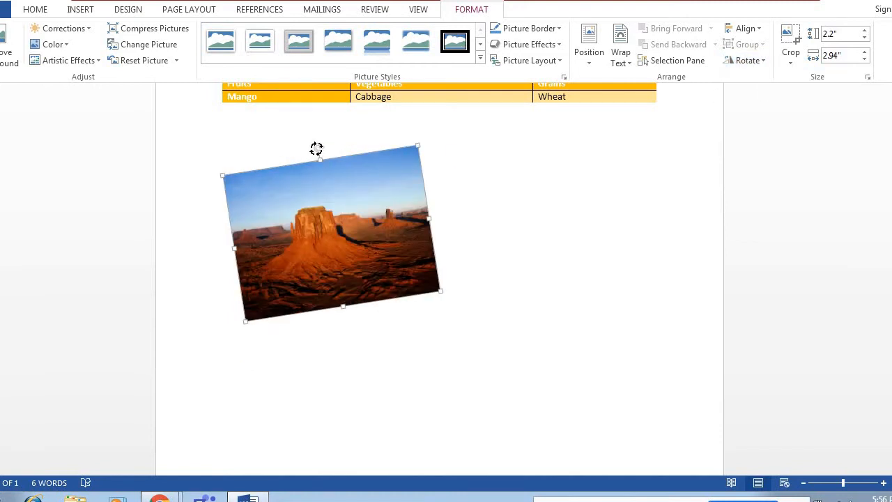
Straighten the tilted desert picture freehand until its edges are level with the page.
drag(317, 151, 325, 159)
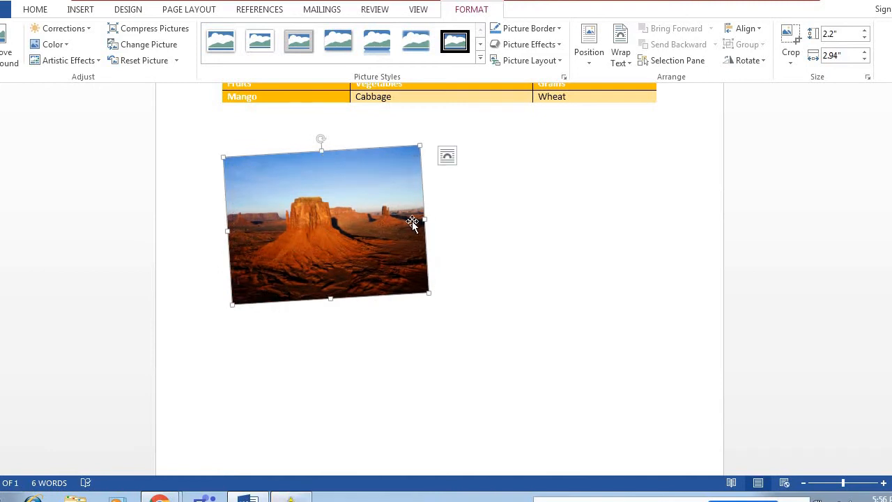
drag(412, 231, 333, 175)
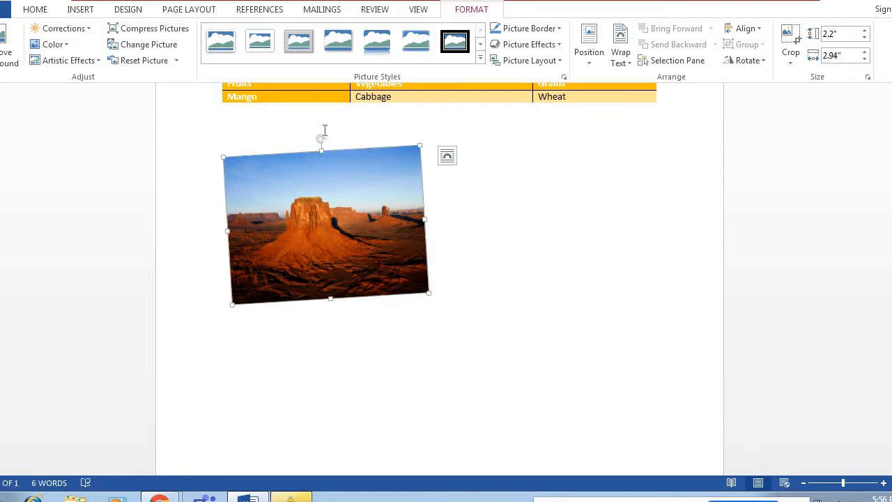
drag(322, 139, 324, 148)
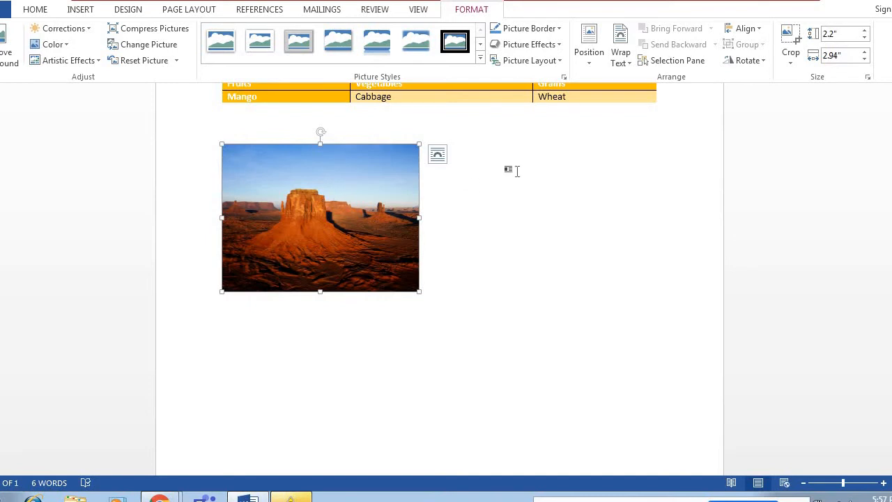
Position the desert picture at the top center of the page with text wrapping, and send it to the back.
click(587, 61)
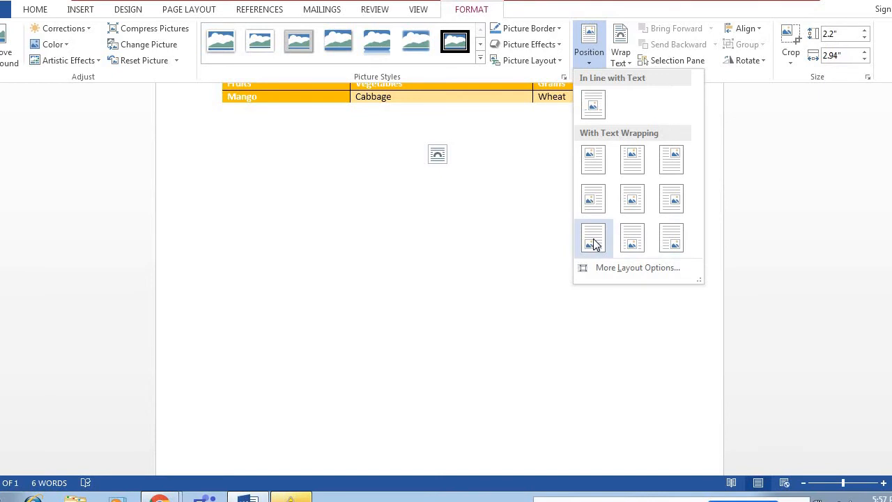
click(632, 159)
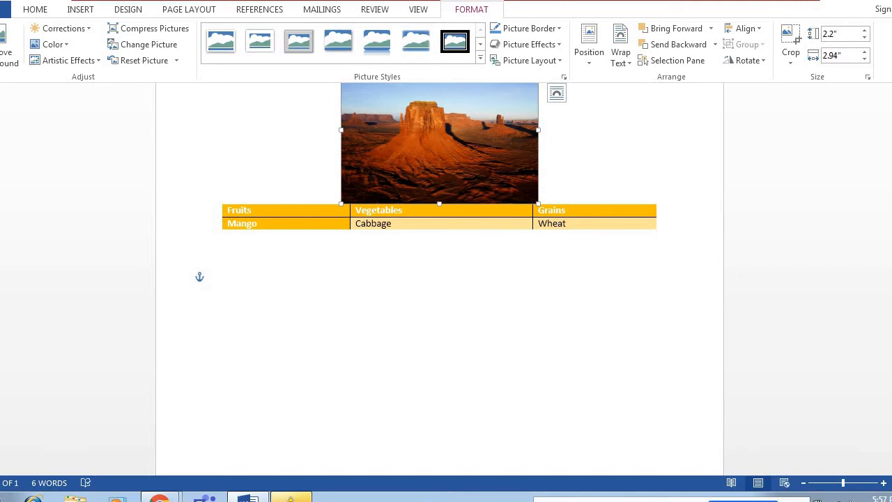
scroll(439, 209, up, 3)
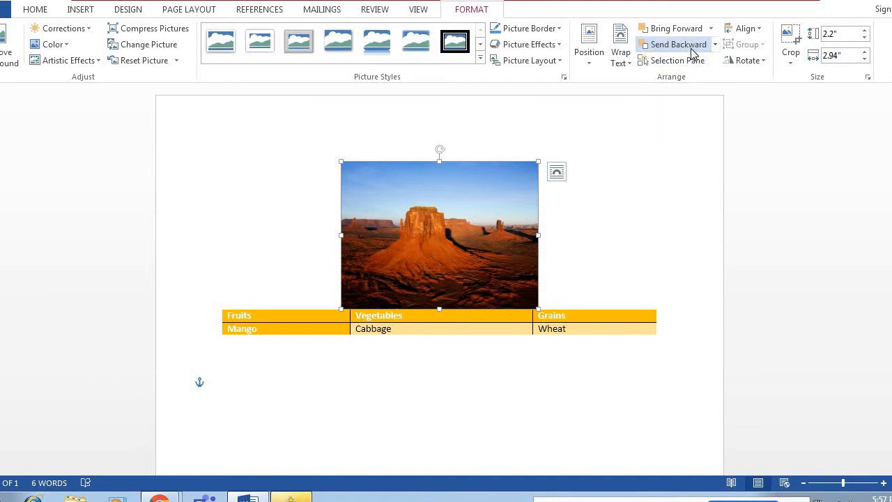
click(716, 47)
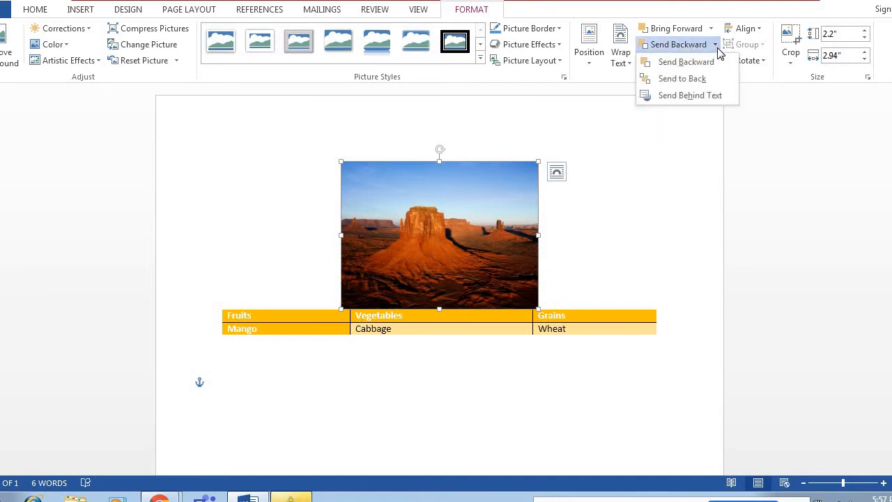
click(694, 79)
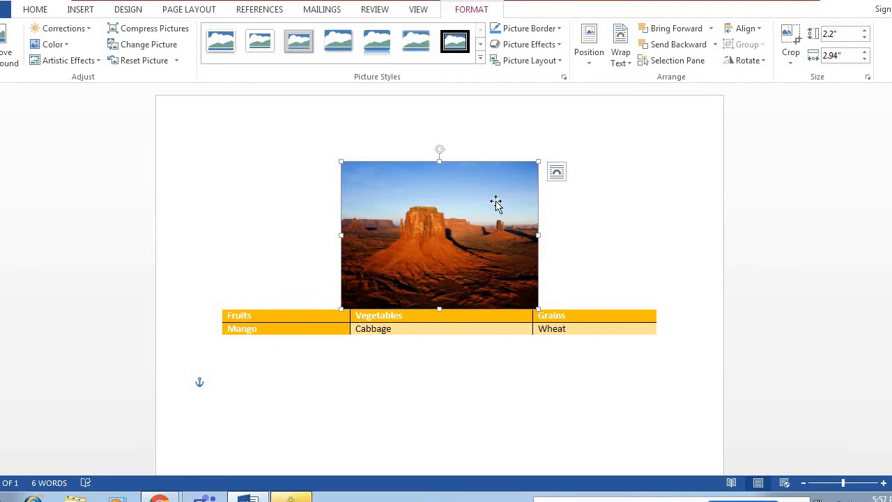
Move the Fruits table up the page so it crosses the desert picture, and shift the picture upward over the table's middle.
click(561, 316)
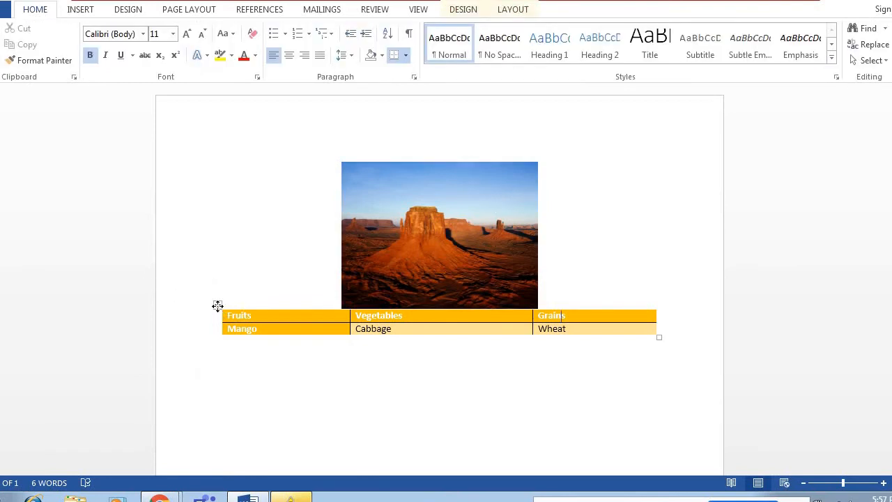
drag(218, 306, 234, 247)
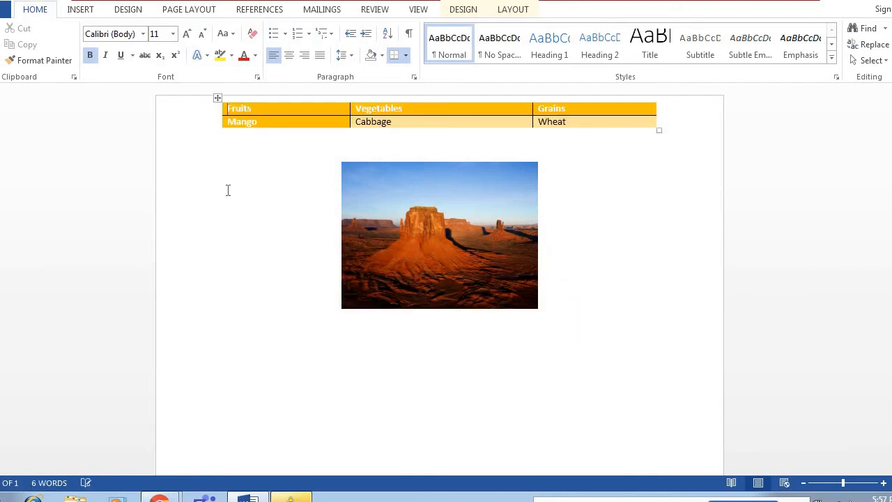
drag(217, 99, 225, 160)
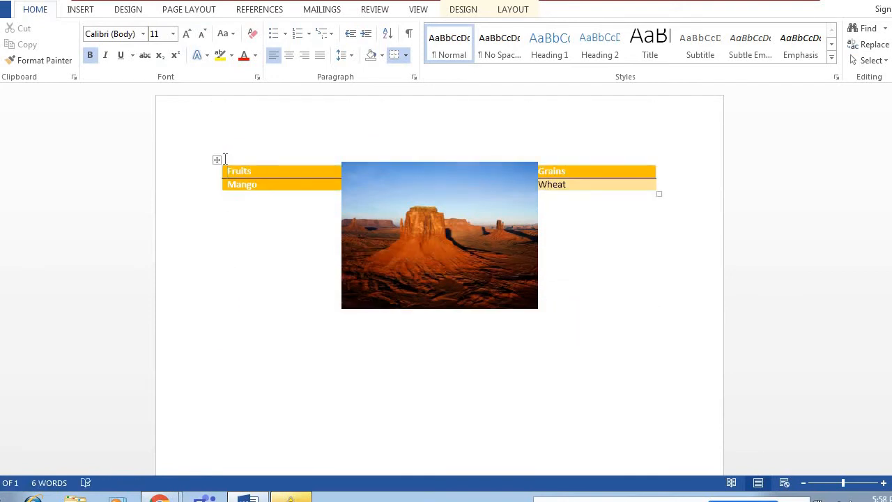
drag(372, 201, 373, 164)
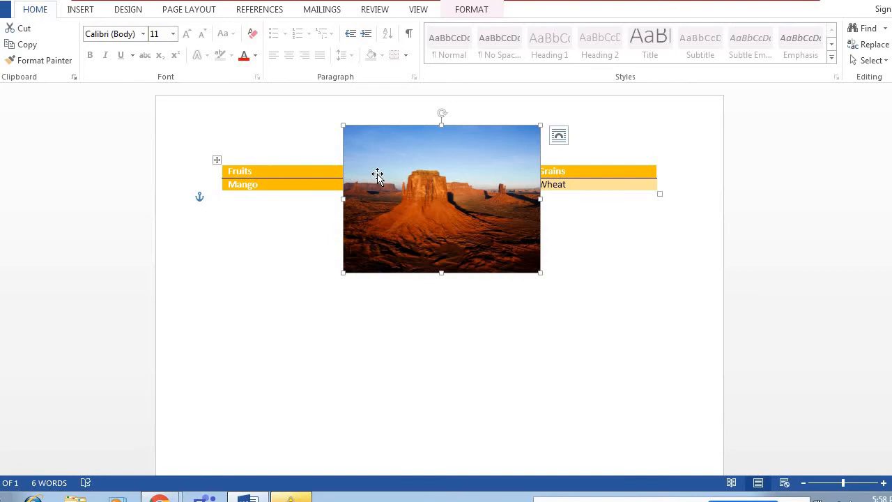
double_click(378, 175)
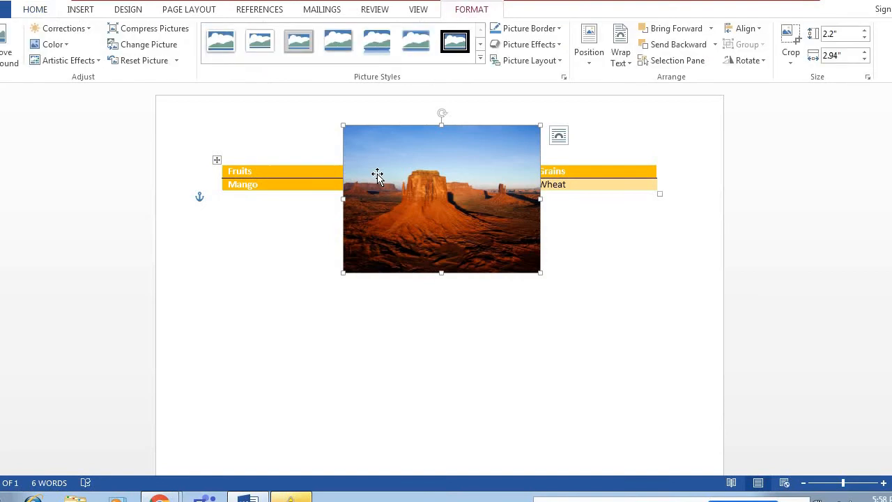
Try to send the desert picture to the back, one layer backward, and behind the text.
click(715, 46)
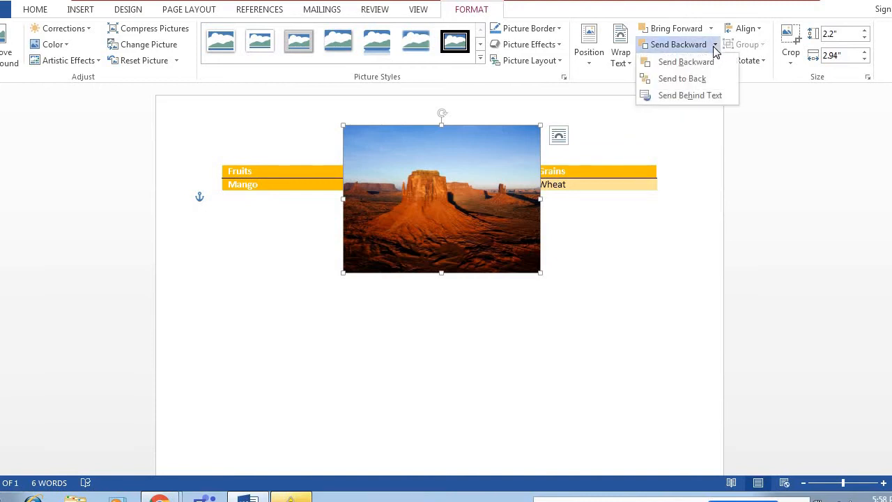
click(697, 79)
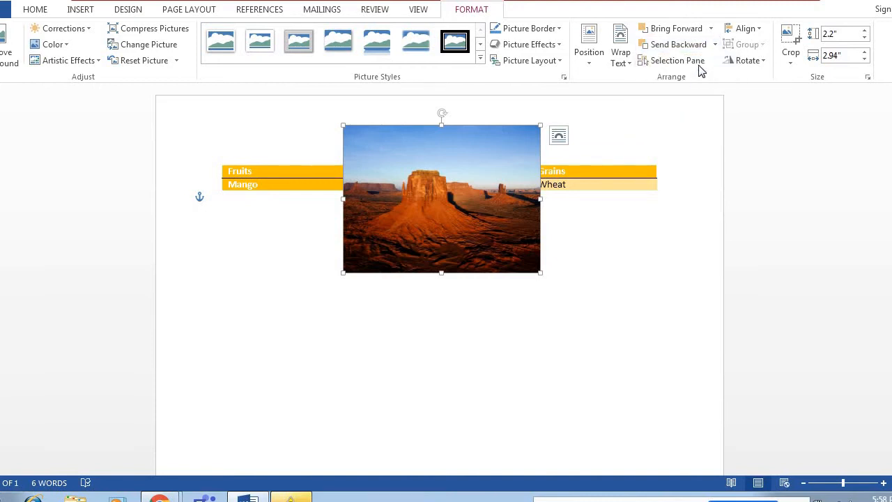
click(714, 46)
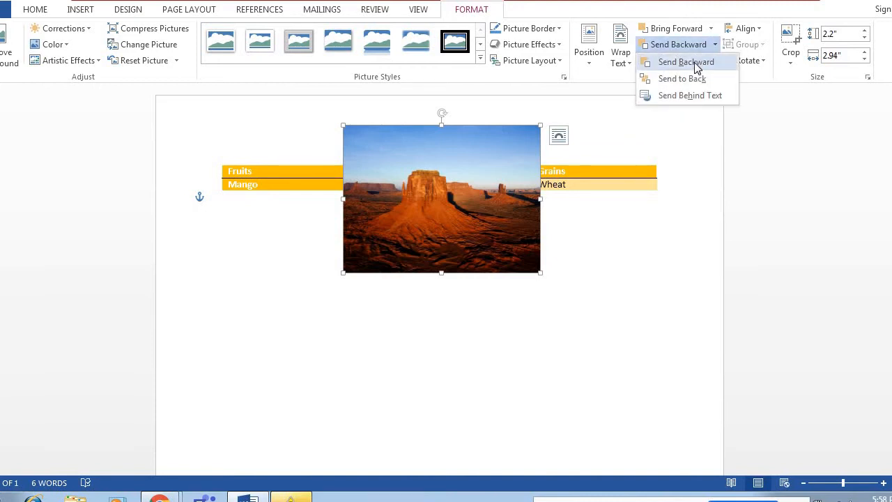
click(694, 63)
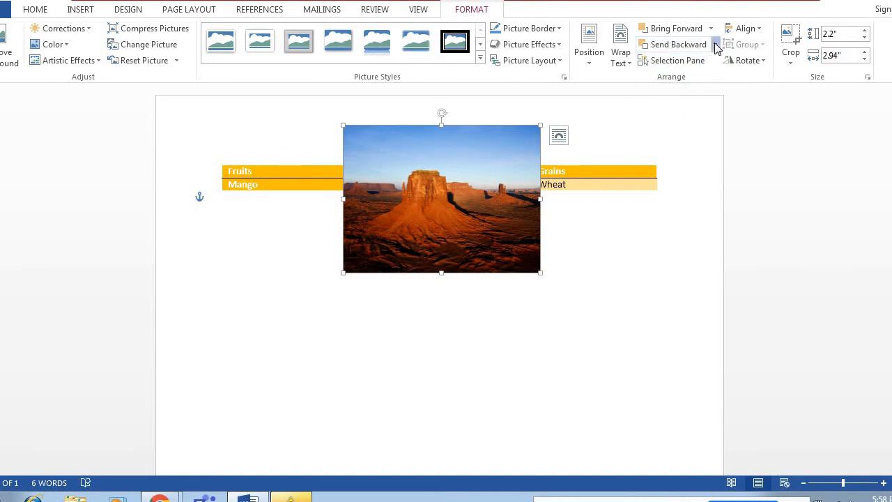
click(716, 46)
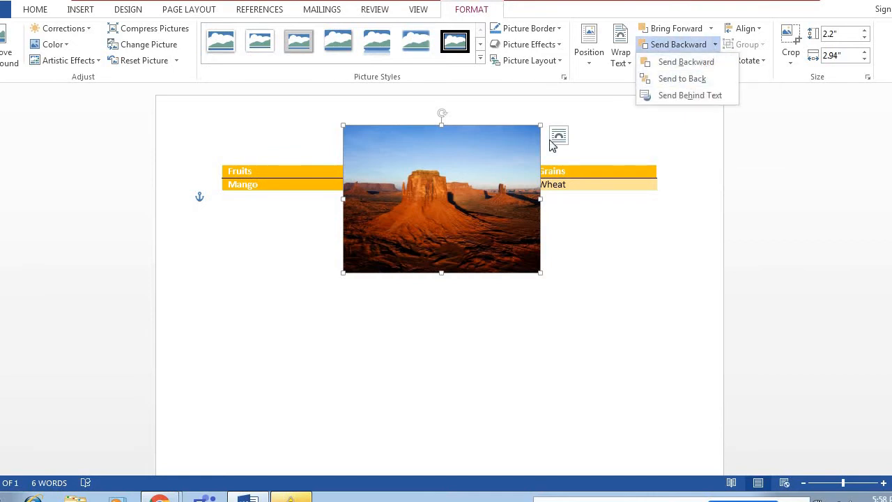
click(671, 98)
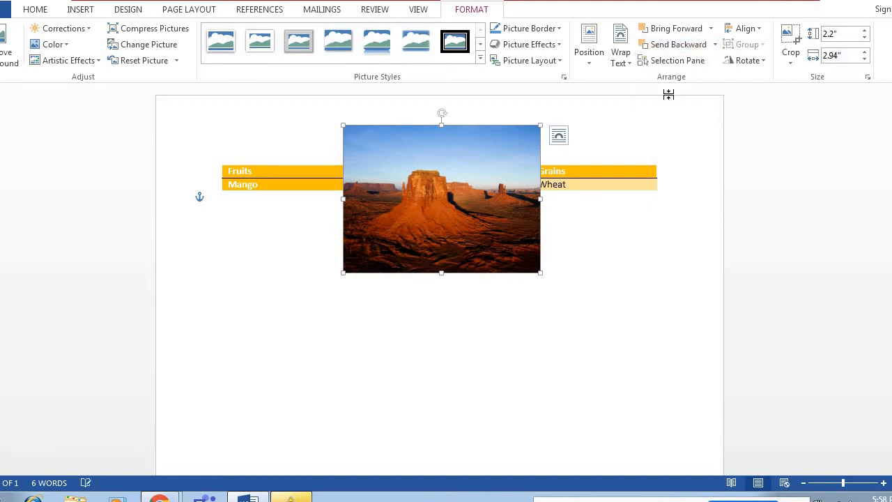
click(554, 174)
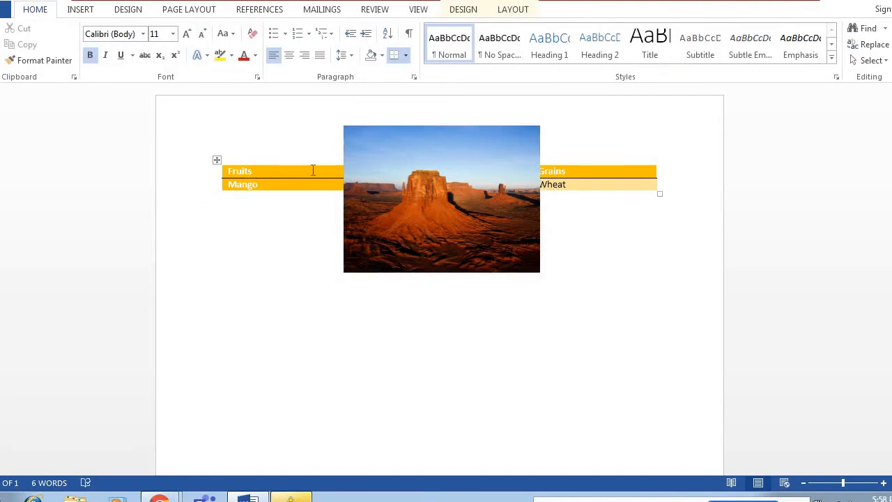
click(218, 160)
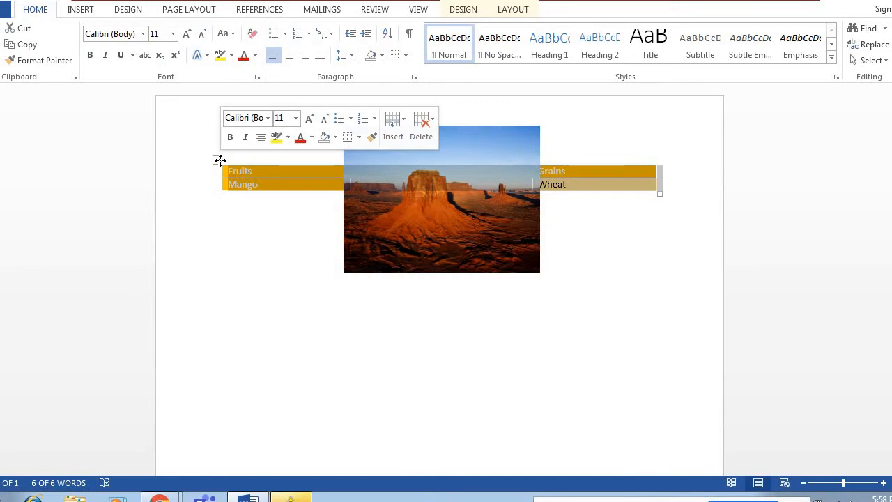
right_click(284, 177)
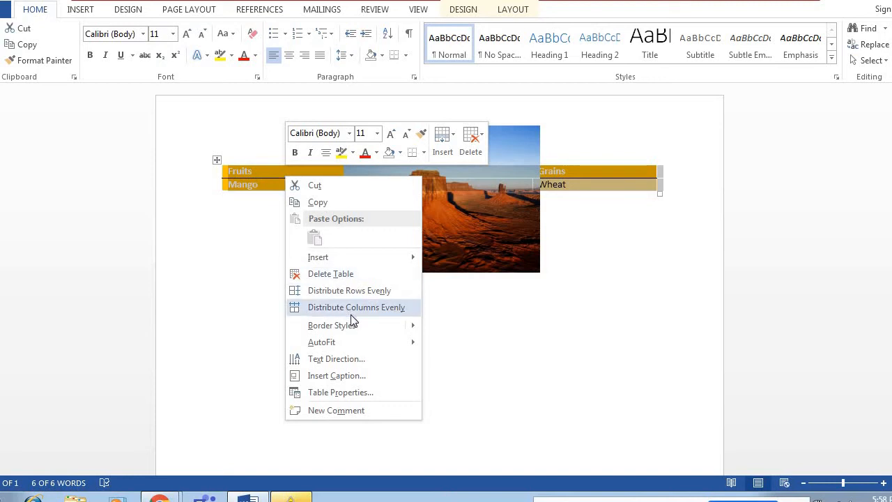
key(Escape)
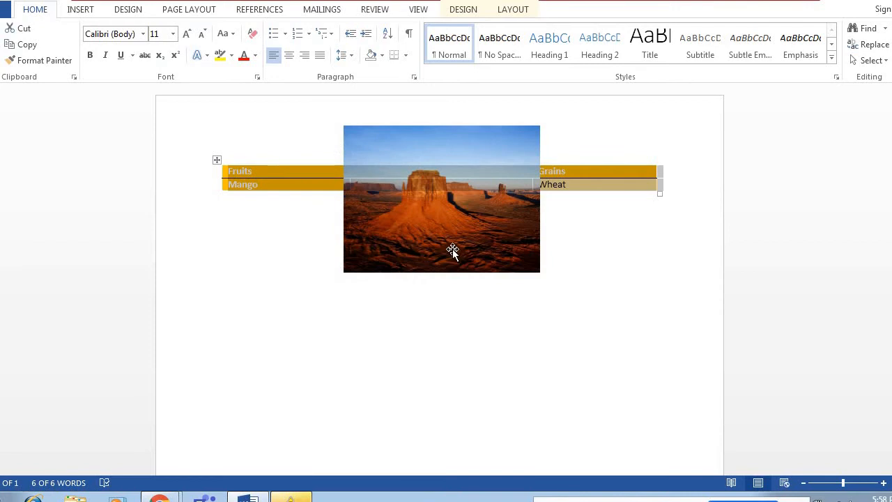
Reposition the desert picture against the page's top edge, overlapping the middle of the Fruits table.
click(453, 251)
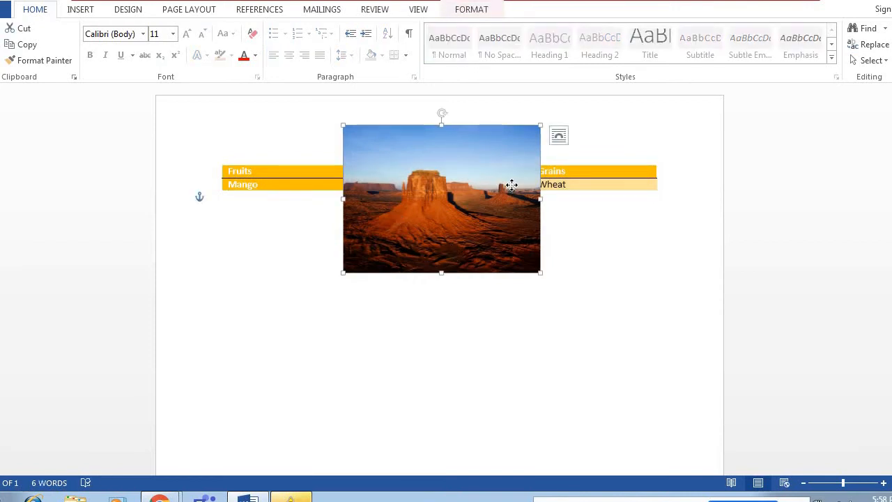
drag(511, 185, 509, 205)
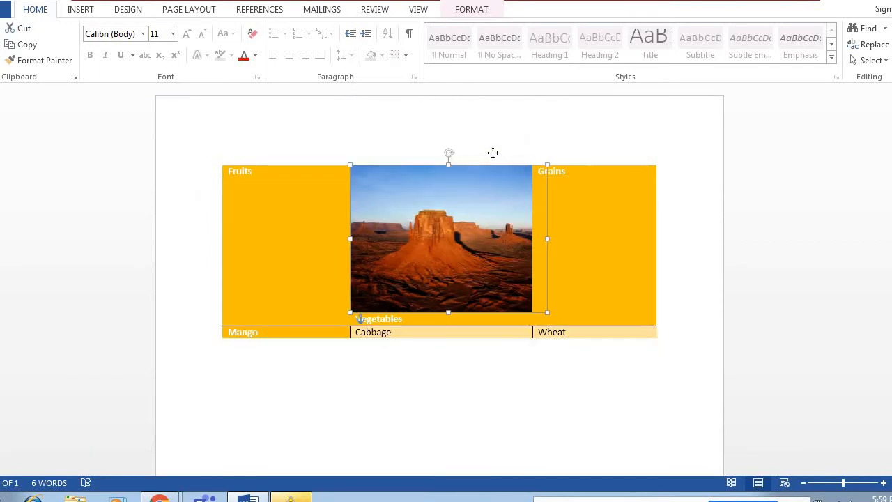
drag(492, 153, 492, 154)
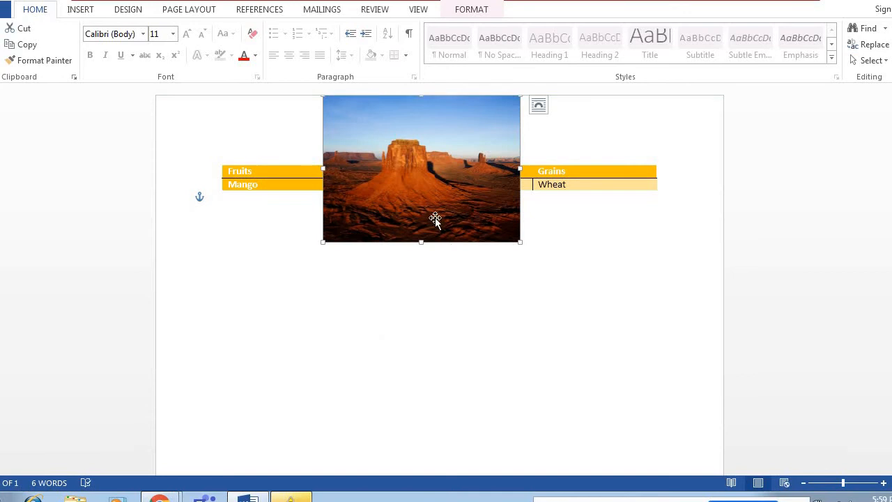
Set the desert picture's text wrapping to Behind Text, and move the Fruits table slightly higher over the picture.
right_click(414, 142)
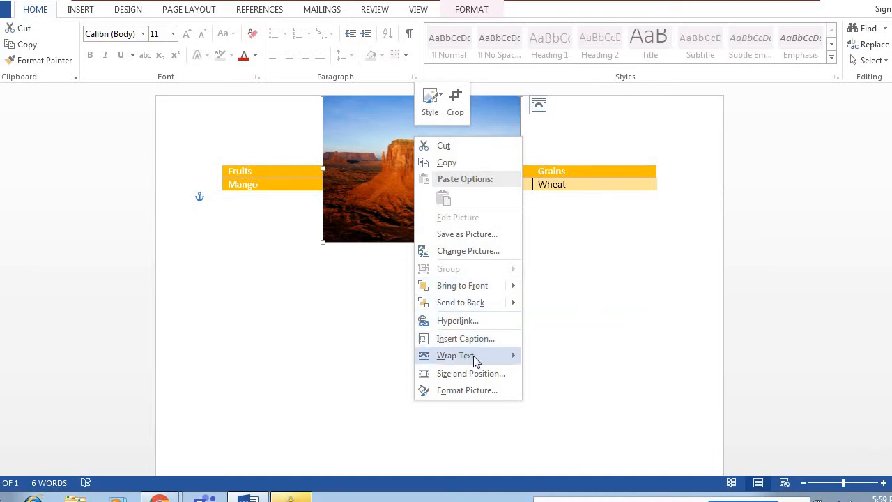
mouse_move(474, 359)
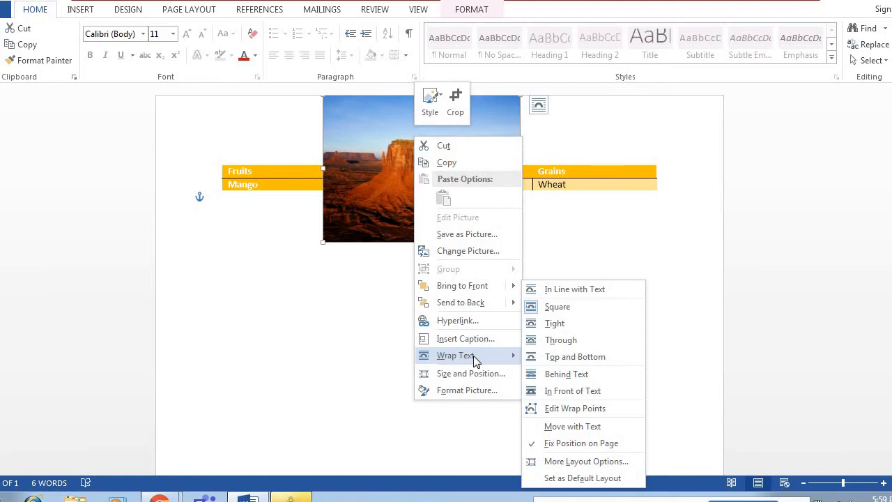
click(551, 374)
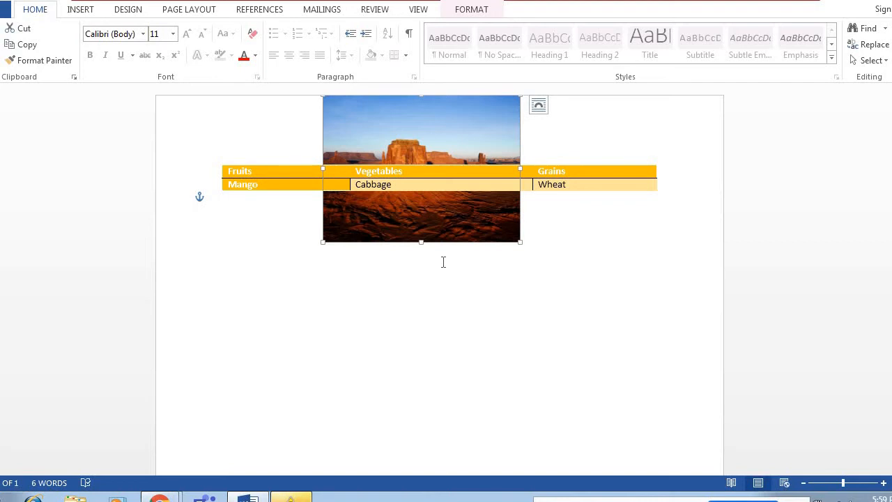
click(434, 173)
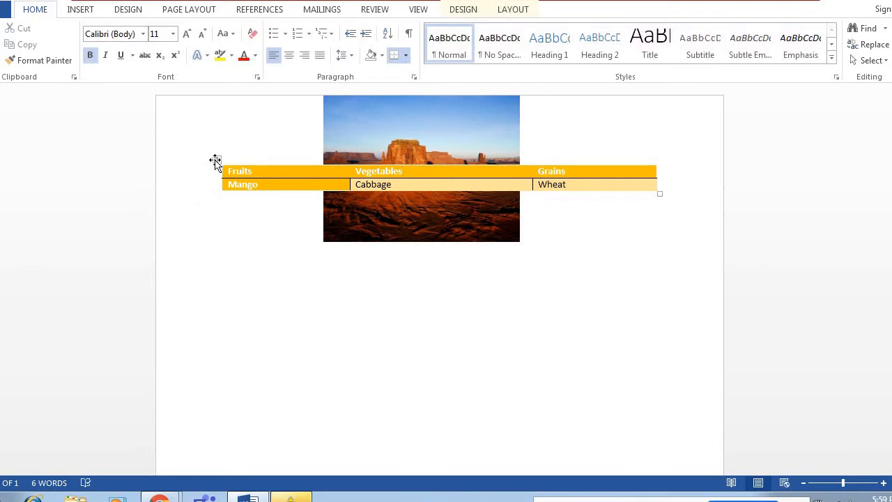
drag(216, 160, 215, 140)
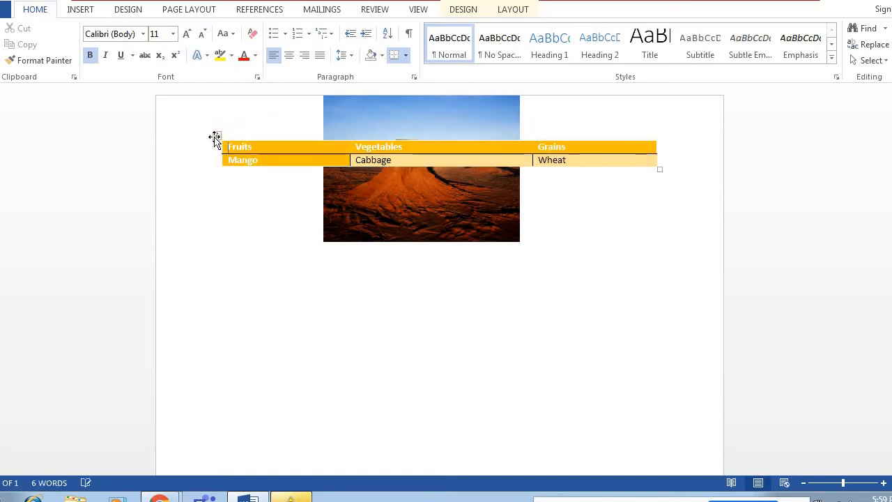
Enlarge the desert picture from its corners until it spans the full page width behind the table.
click(351, 199)
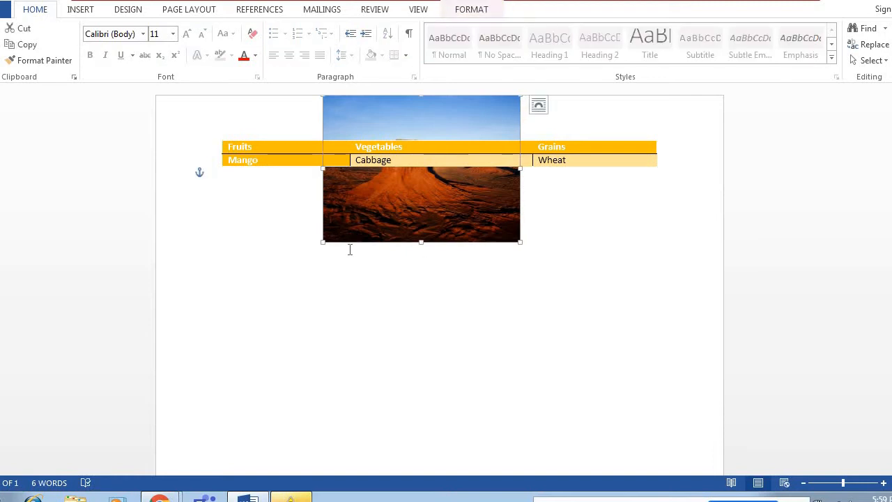
drag(322, 245, 154, 351)
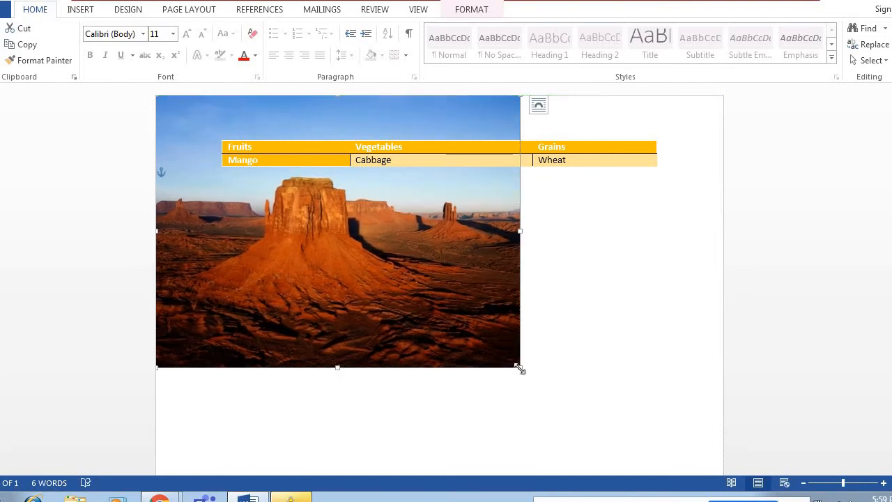
drag(519, 368, 573, 438)
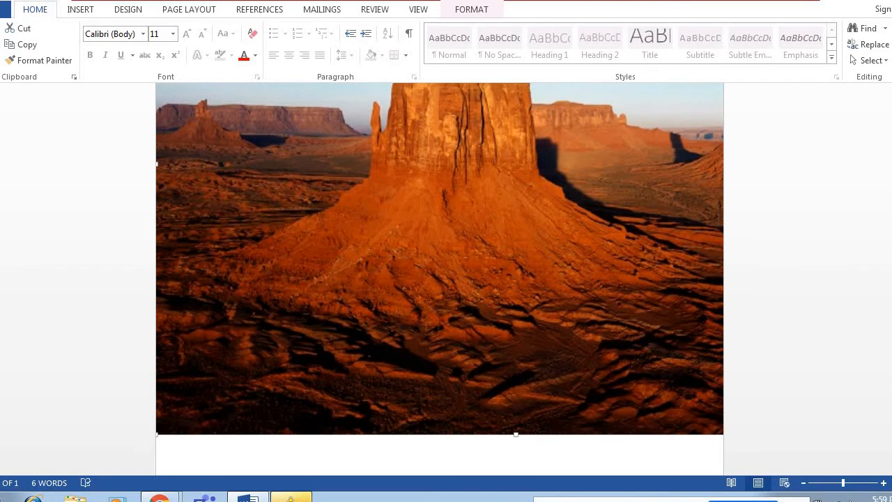
scroll(439, 279, up, 5)
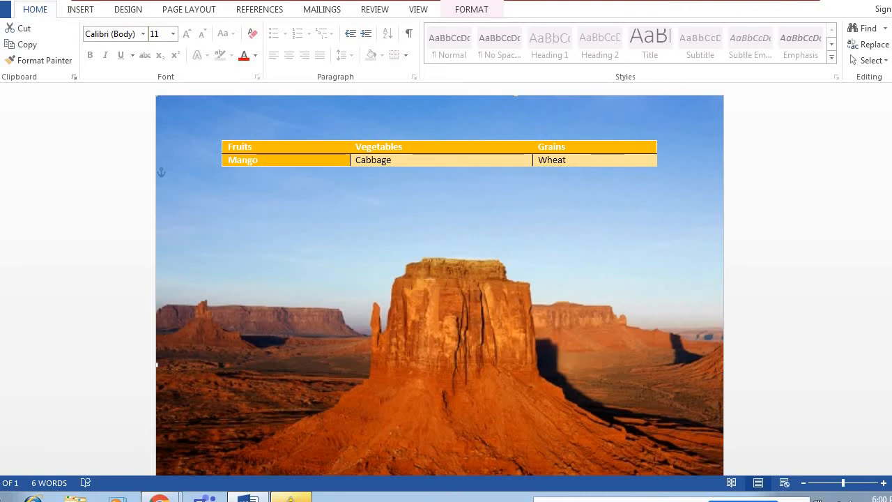
Try to insert an online picture, and close the Windows Activation Client window.
click(79, 9)
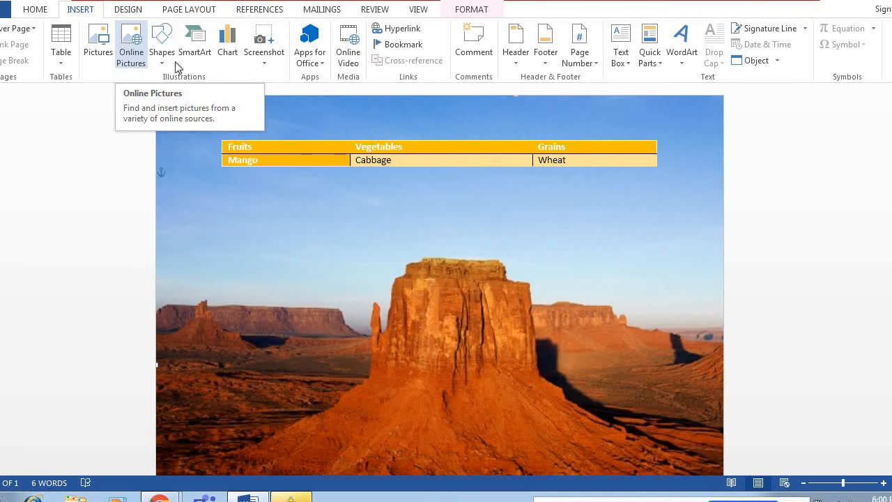
click(125, 62)
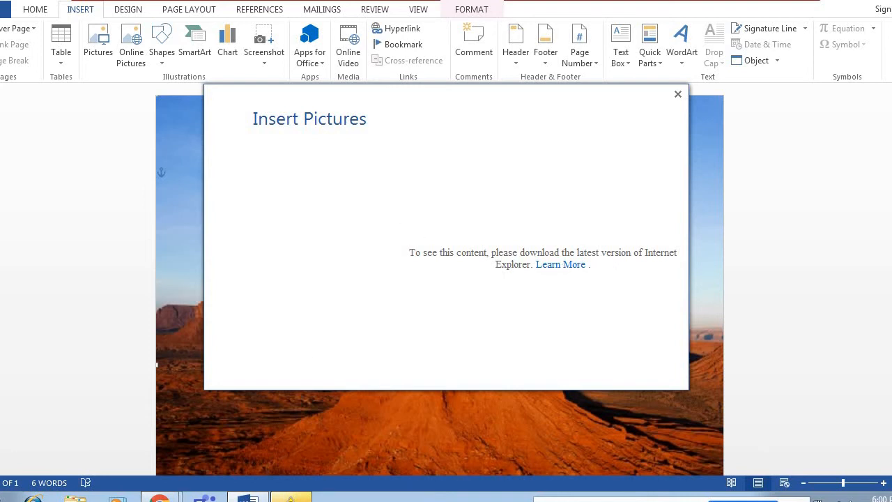
right_click(290, 496)
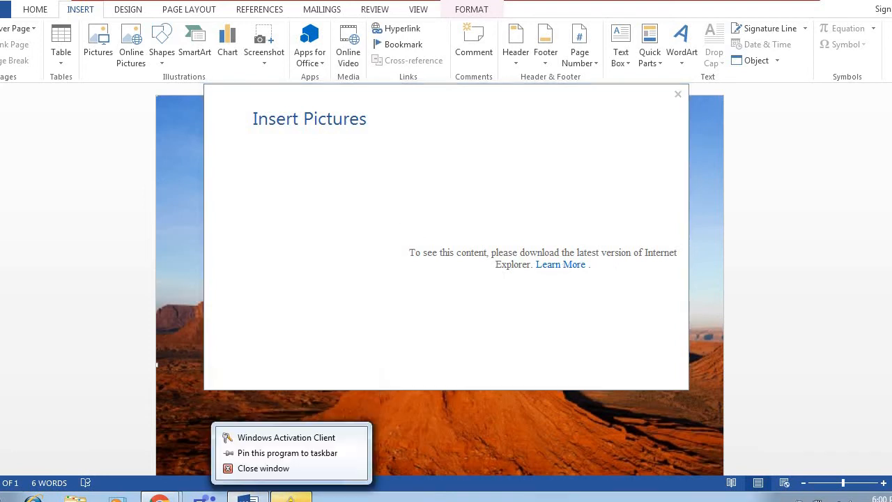
click(296, 474)
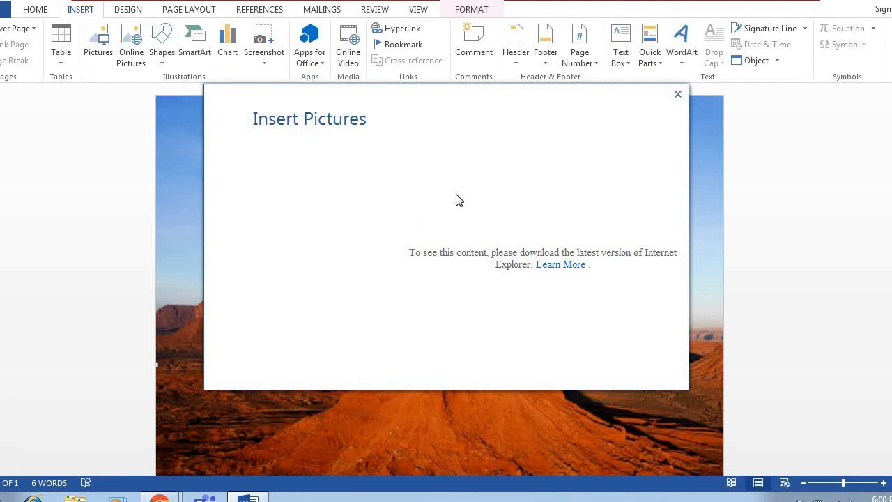
click(679, 95)
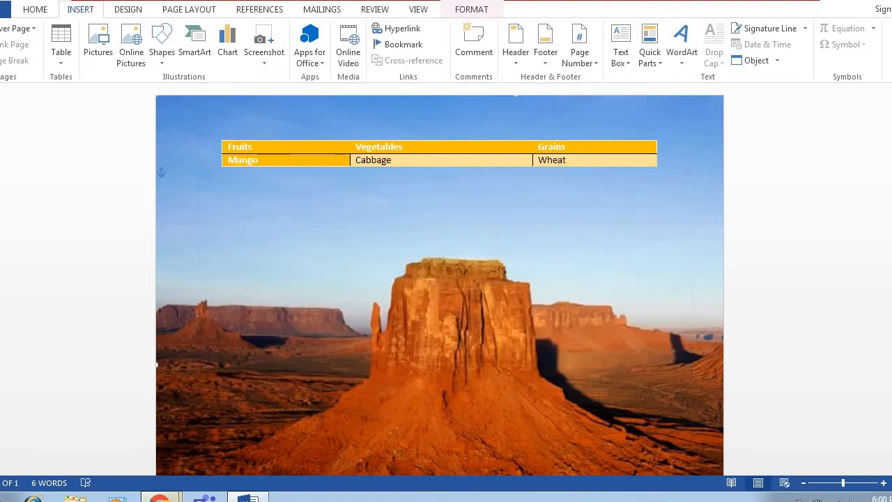
Switch to Chrome and open a new browser tab.
mouse_move(159, 496)
click(109, 470)
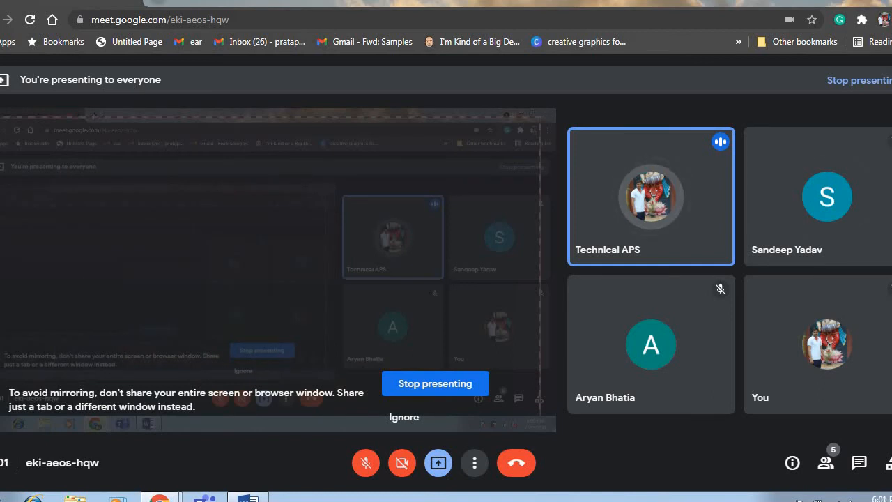
click(158, 1)
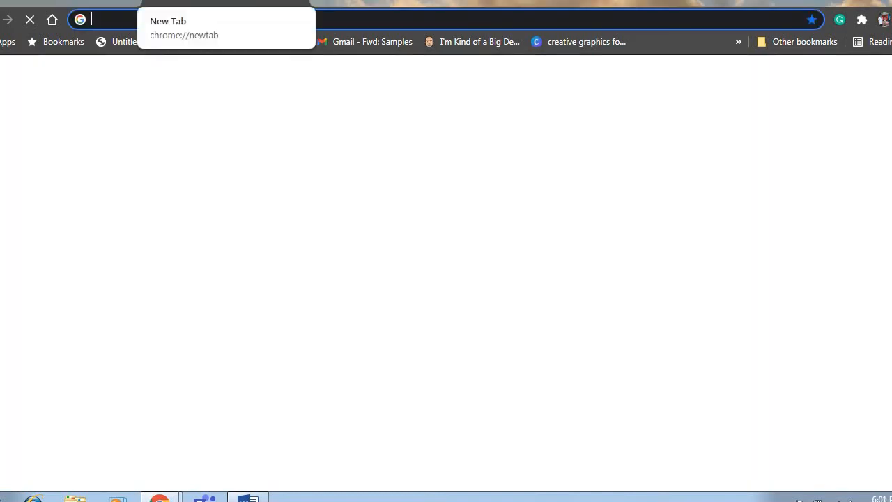
text(sunf)
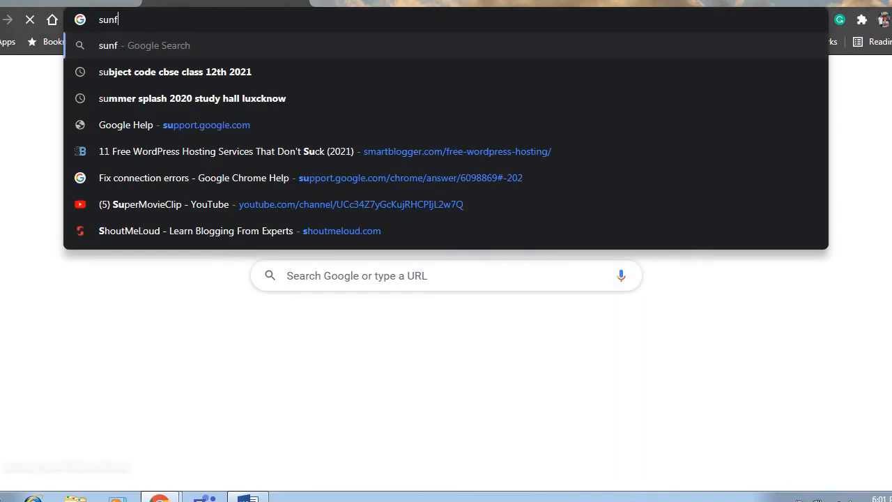
key(BackSpace)
key(BackSpace)
key(BackSpace)
key(BackSpace)
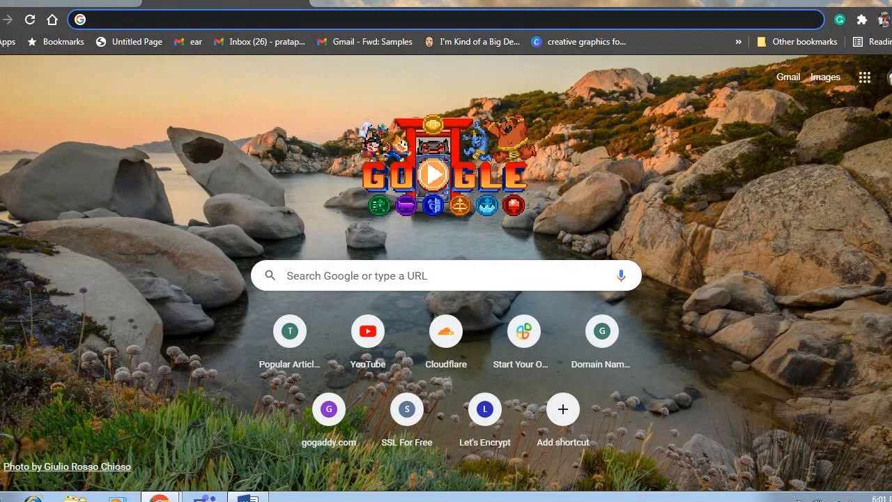
text(moutain)
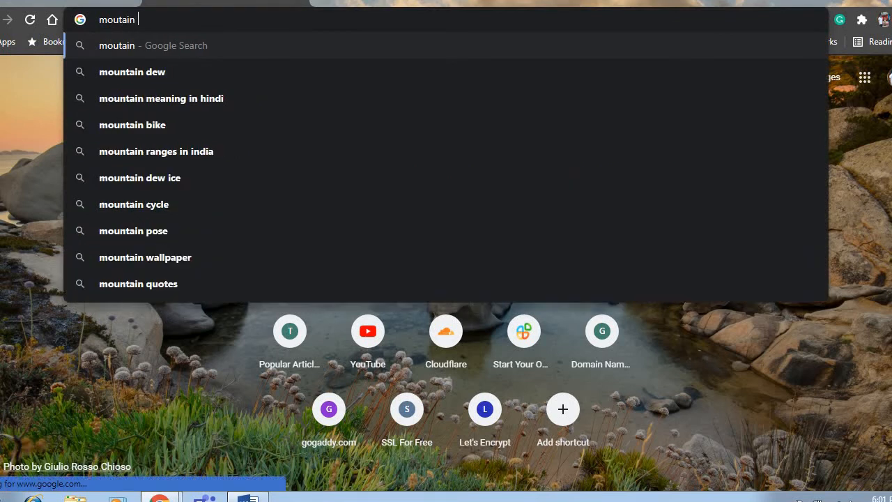
key(BackSpace)
key(BackSpace)
key(BackSpace)
key(BackSpace)
key(BackSpace)
key(BackSpace)
key(BackSpace)
key(BackSpace)
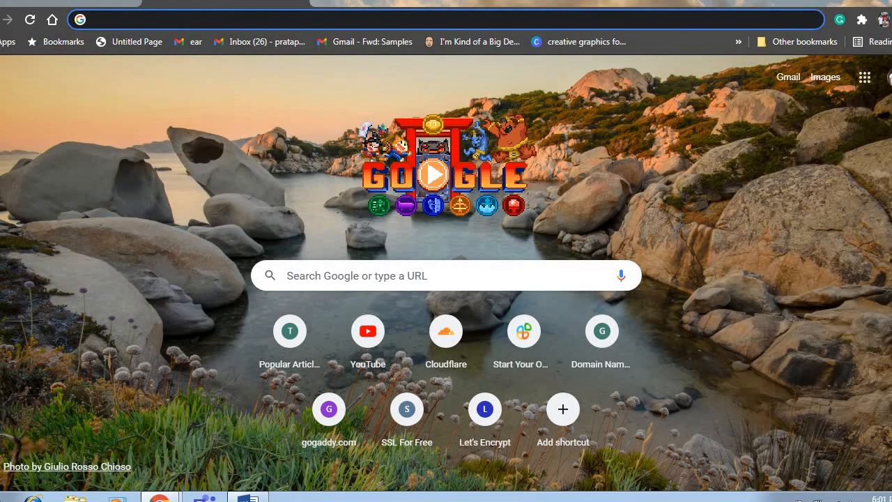
Search Google Images for "forest".
text(forest)
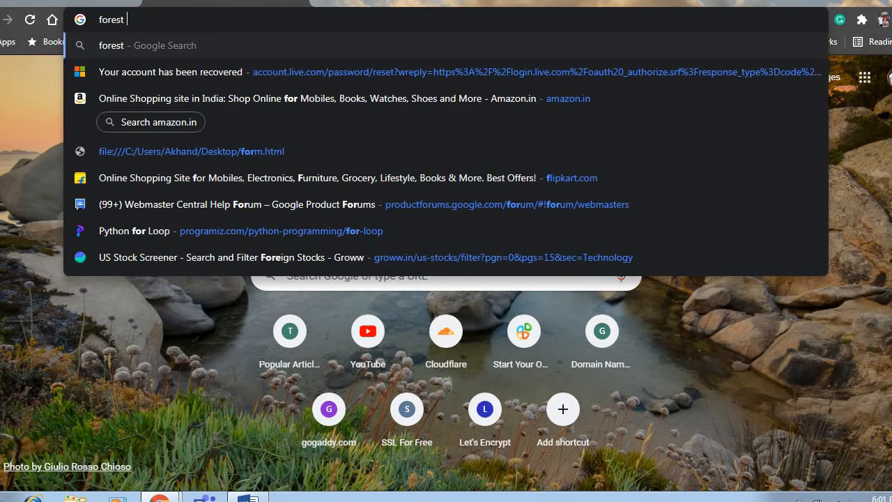
key(Return)
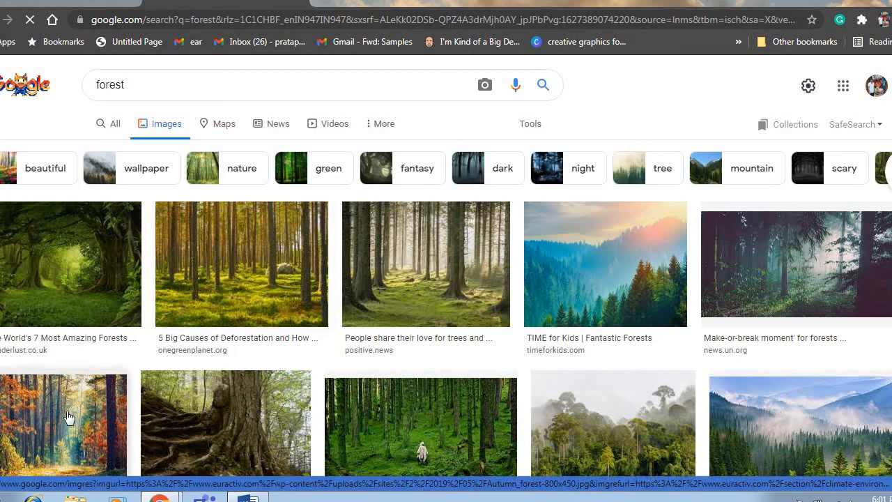
Save the autumn forest image from EURACTIV.com to the Desktop as the JPEG file Autumn_forest-800x450.
click(80, 438)
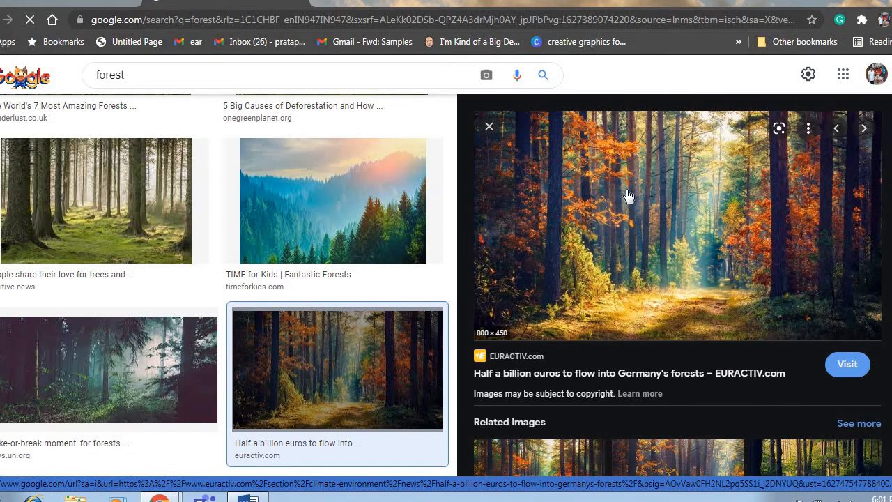
right_click(626, 189)
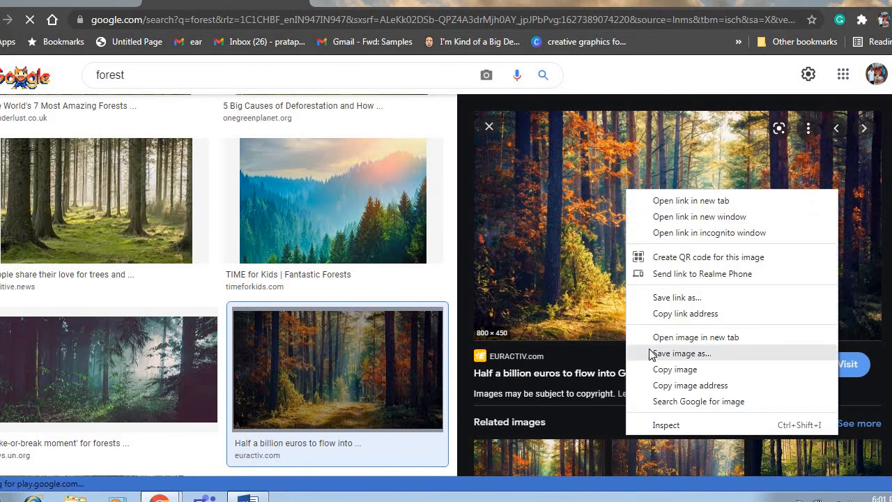
click(679, 353)
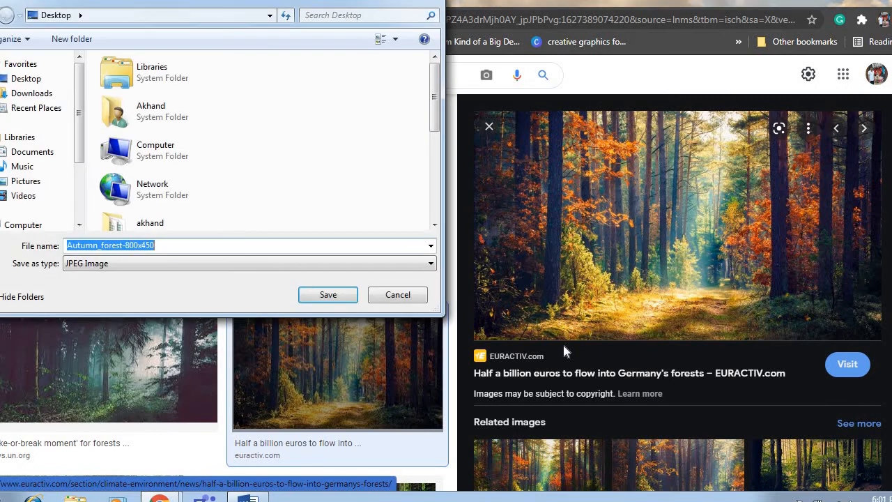
click(313, 298)
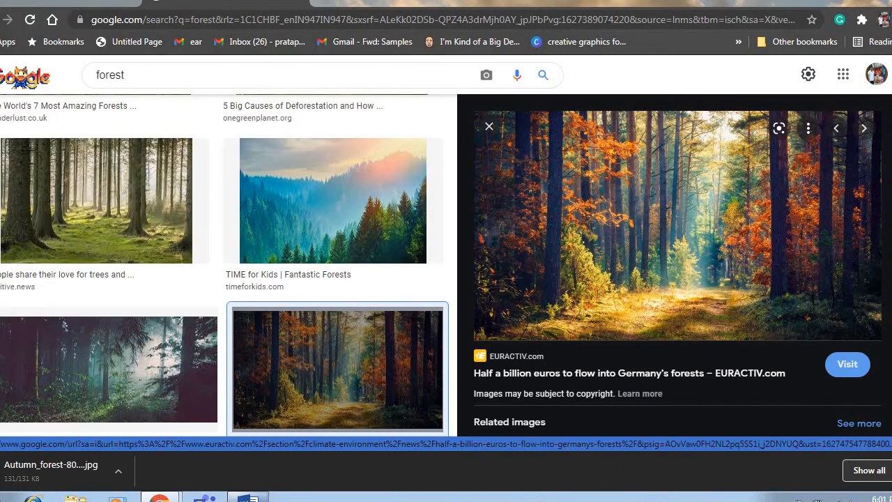
Switch to the Word document and insert the Autumn_forest-800x450 picture from the Desktop.
mouse_move(231, 497)
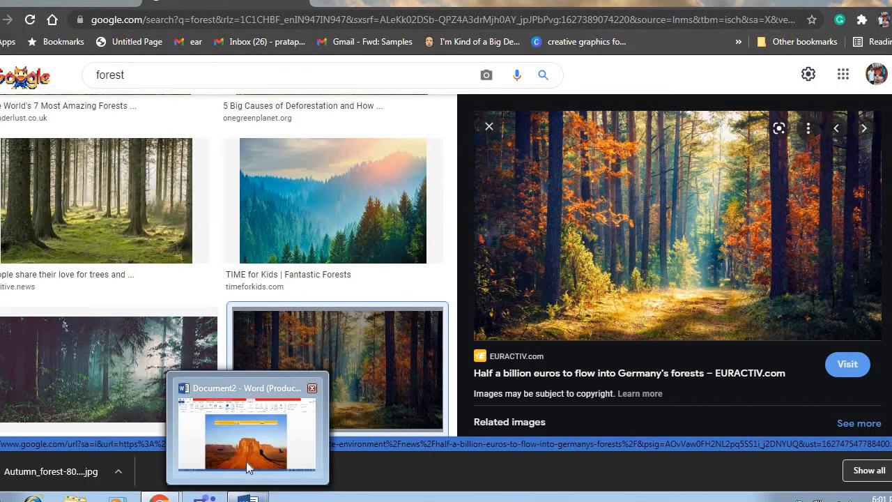
click(246, 461)
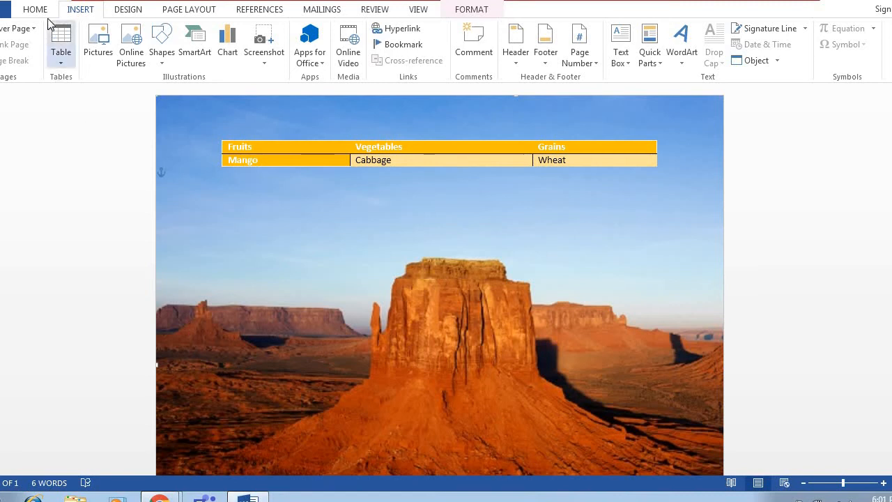
click(114, 51)
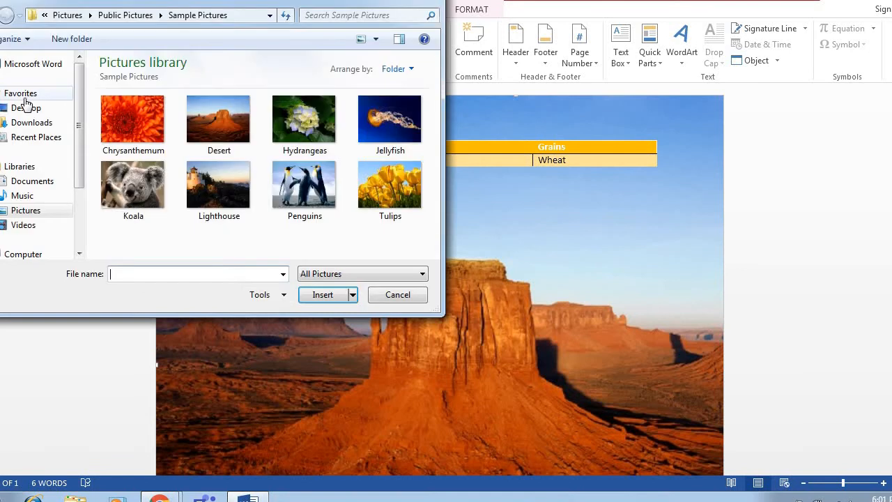
click(26, 107)
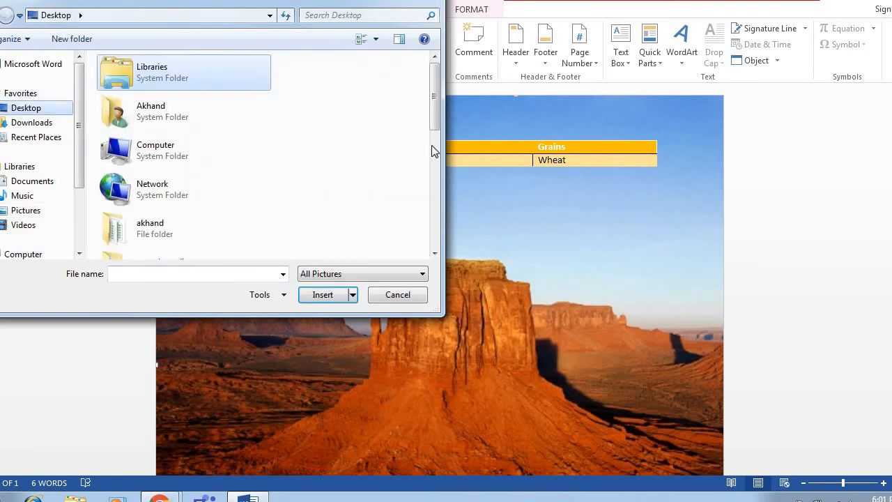
scroll(432, 150, down, 5)
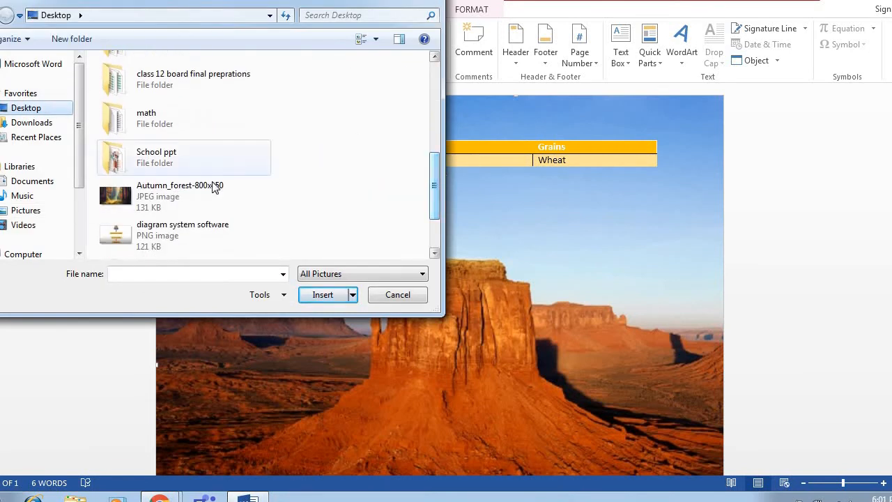
click(215, 188)
click(309, 300)
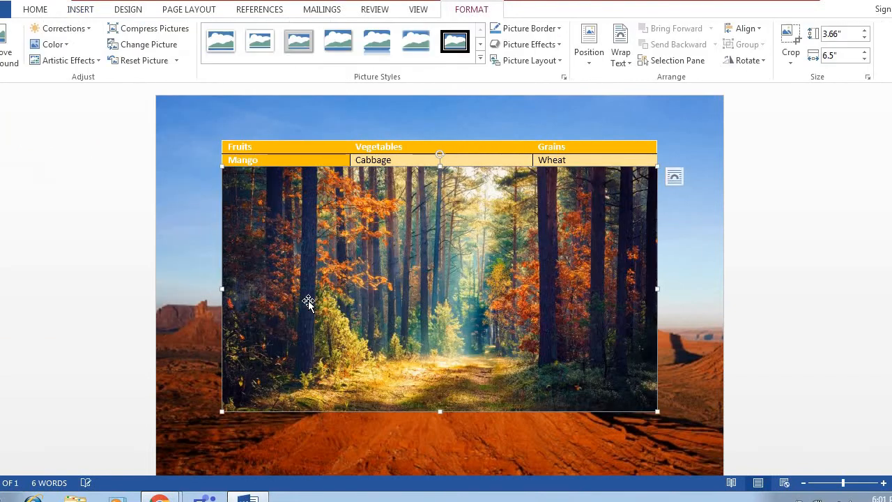
Add an empty row beneath the table's header row and make it taller with three extra blank lines.
drag(356, 226, 335, 282)
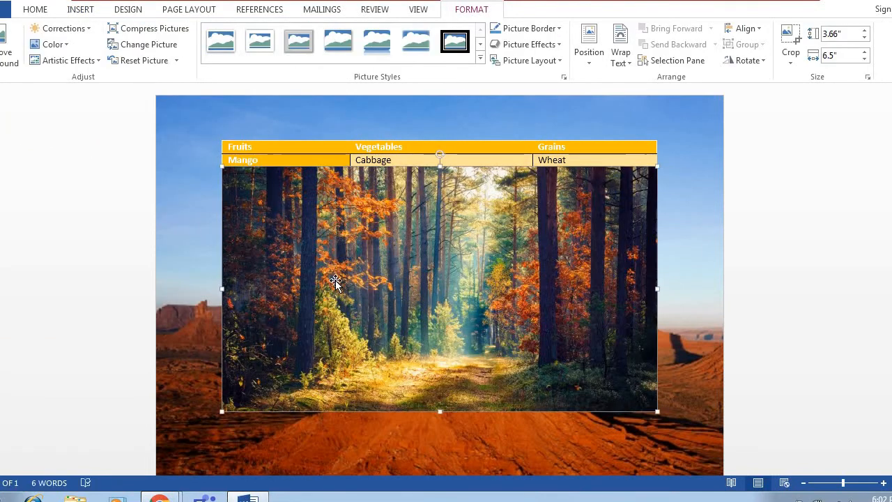
click(665, 152)
key(Return)
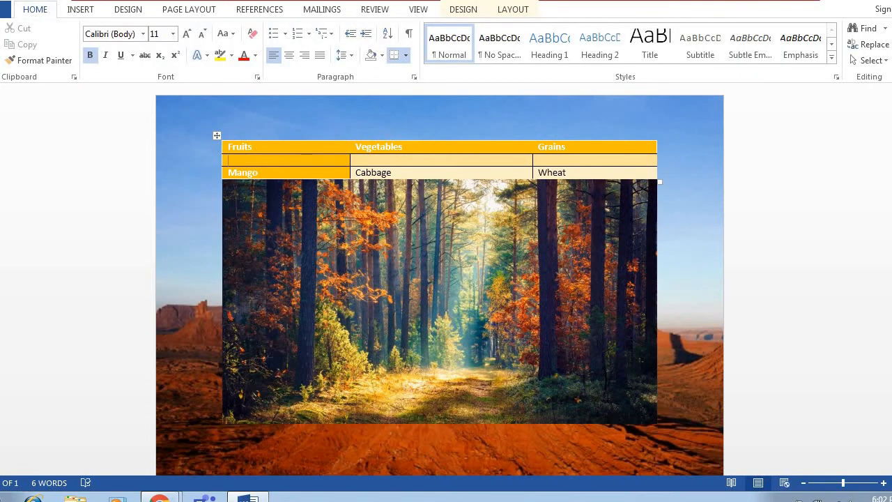
key(Return)
key(Return)
key(Return)
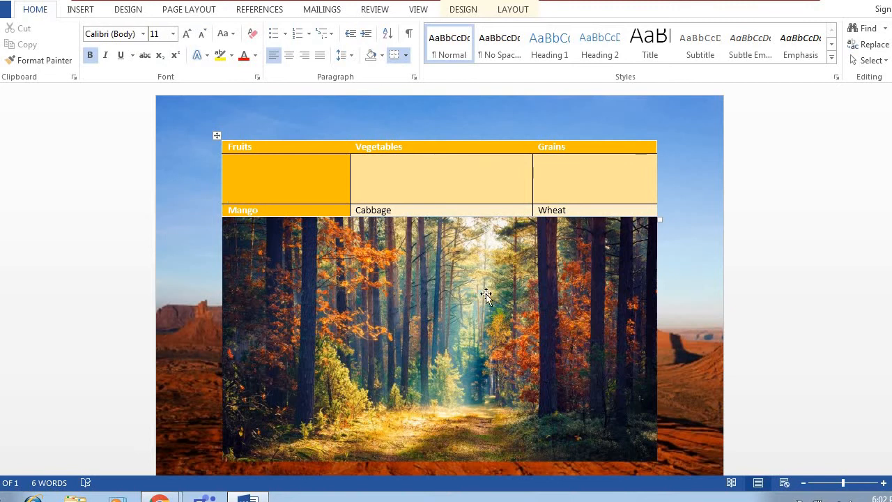
Remove the forest picture from directly below the table and paste it back a few blank lines further down the page.
click(486, 295)
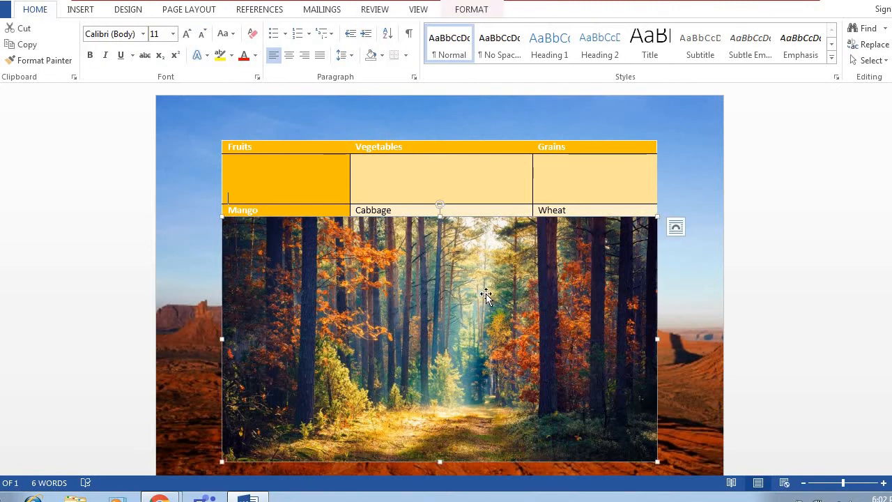
key(Delete)
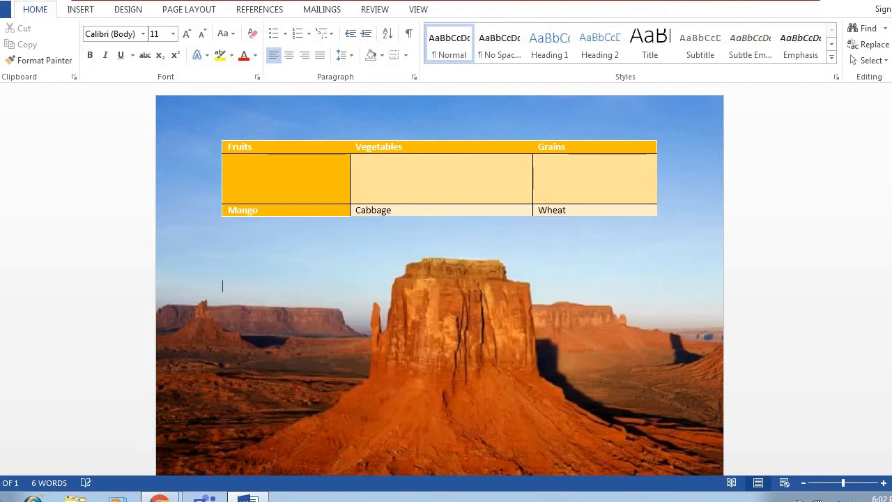
key(ctrl+v)
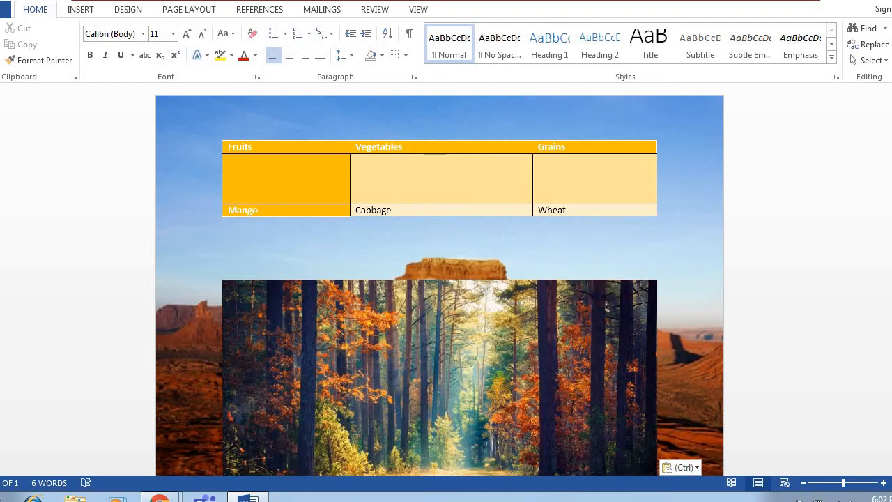
scroll(440, 279, down, 3)
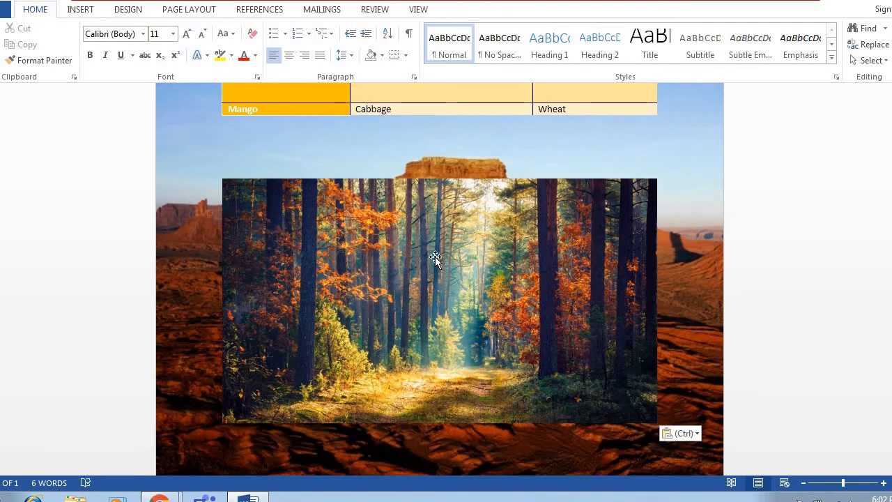
click(422, 289)
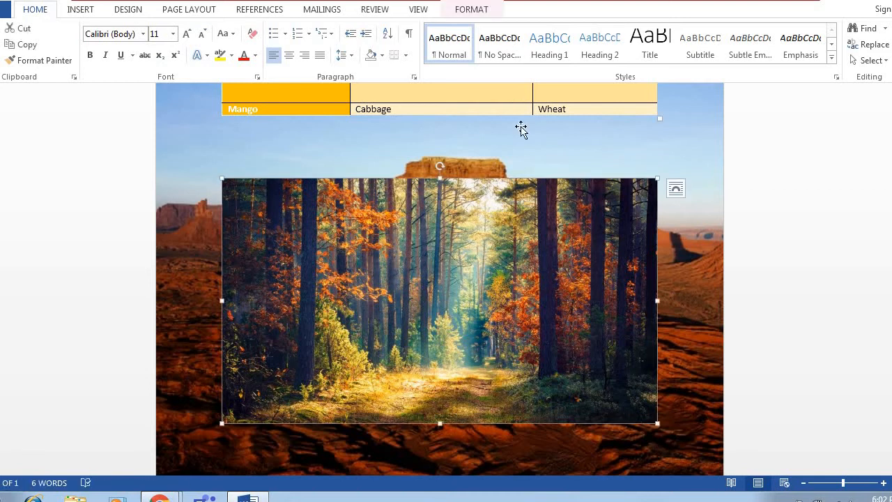
click(593, 144)
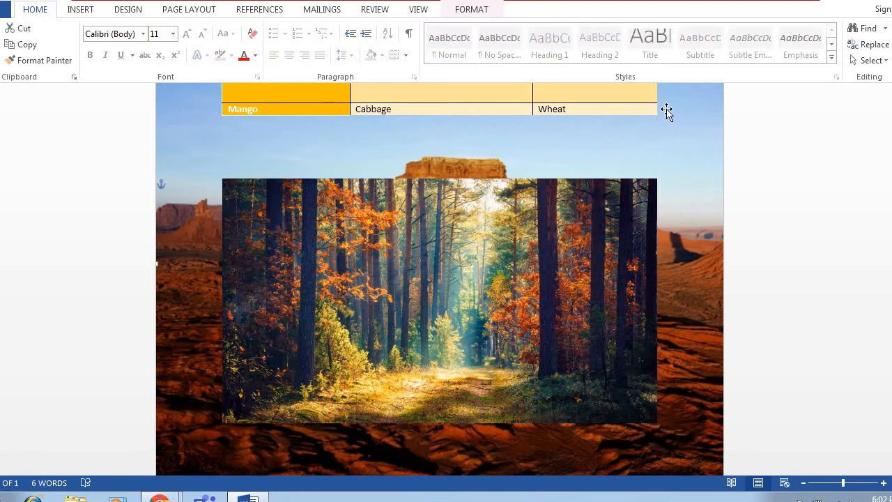
Add an empty row beneath the Mango, Cabbage, Wheat row and make it taller with three extra blank lines.
click(662, 108)
key(Return)
key(Return)
key(Return)
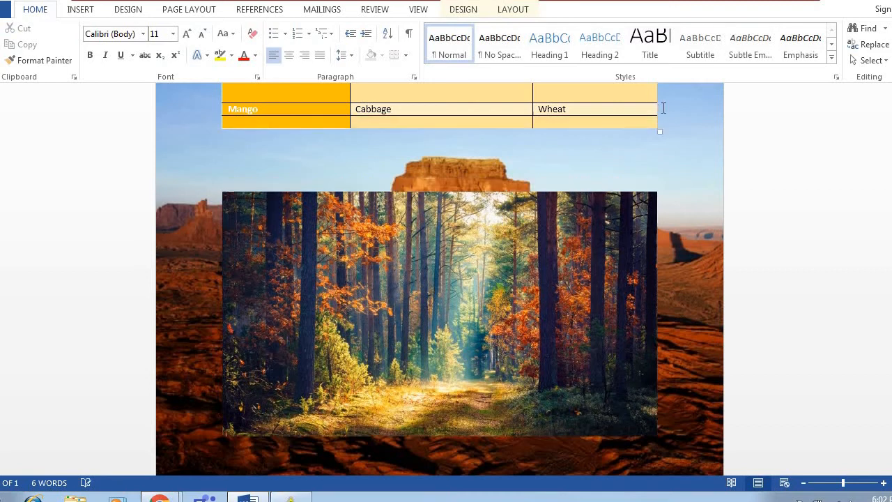
key(Return)
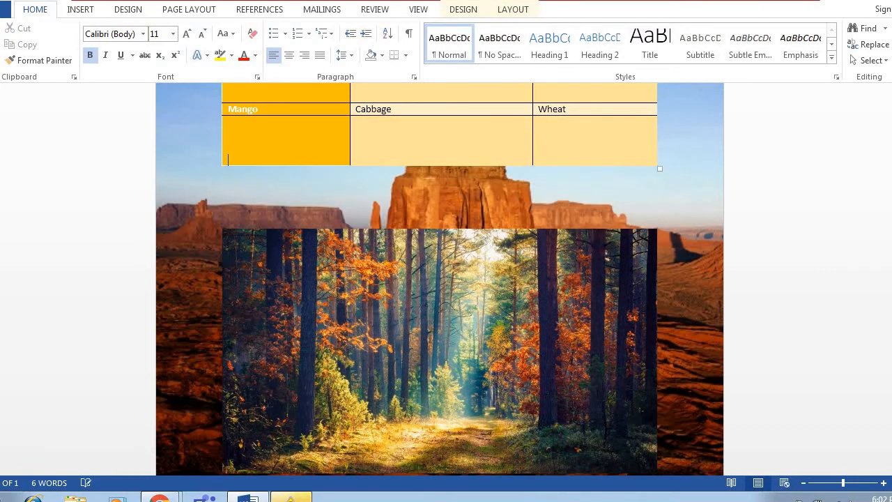
scroll(439, 279, up, 3)
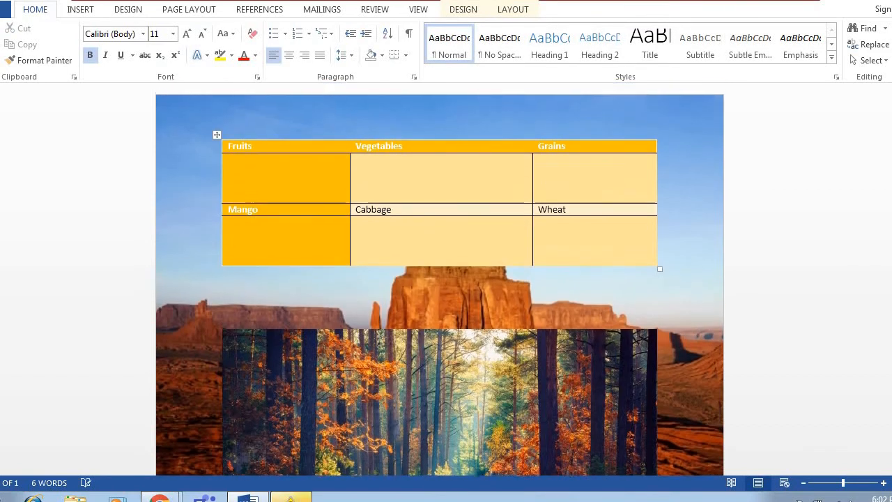
click(74, 12)
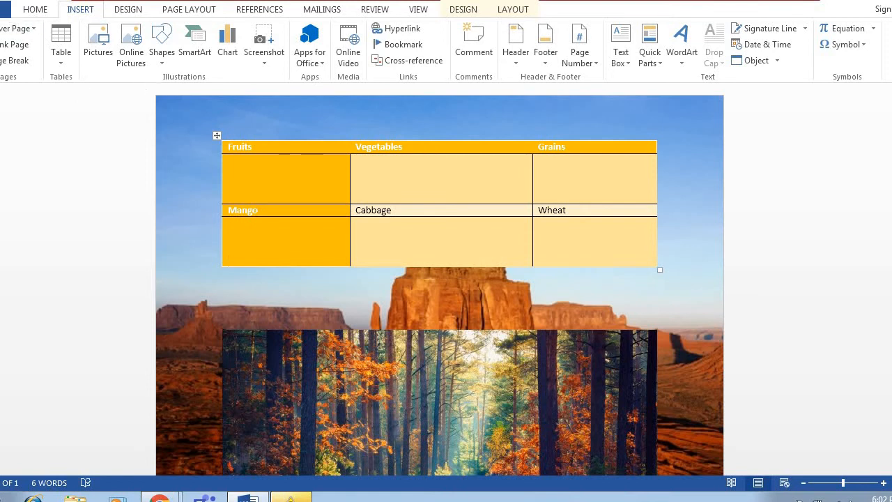
click(1, 10)
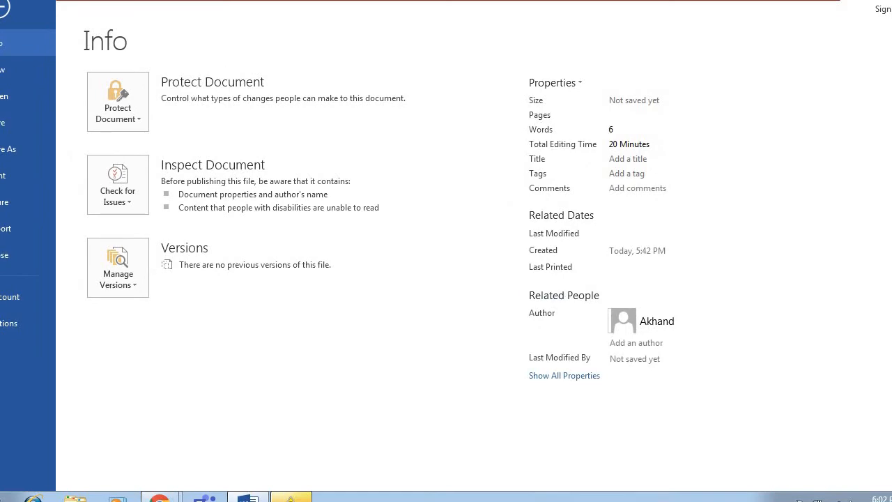
click(2, 14)
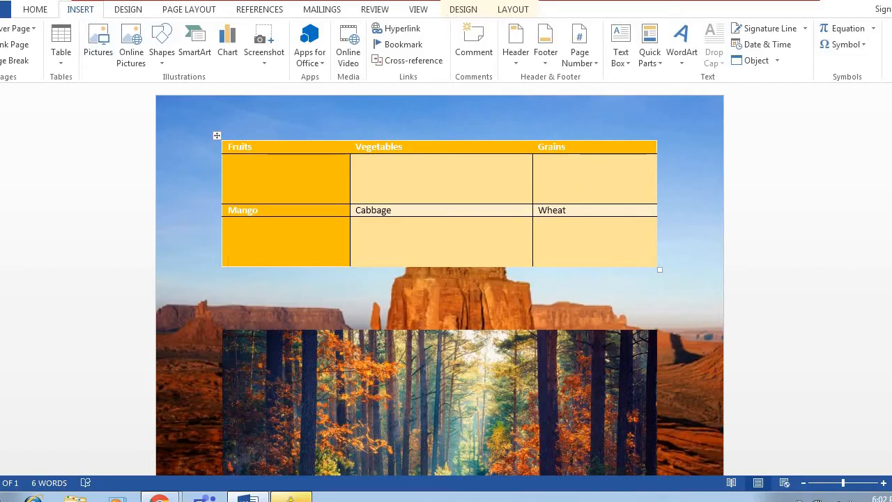
Add blank lines below the forest picture until the text continues on a second, empty page.
scroll(851, 256, down, 5)
click(383, 306)
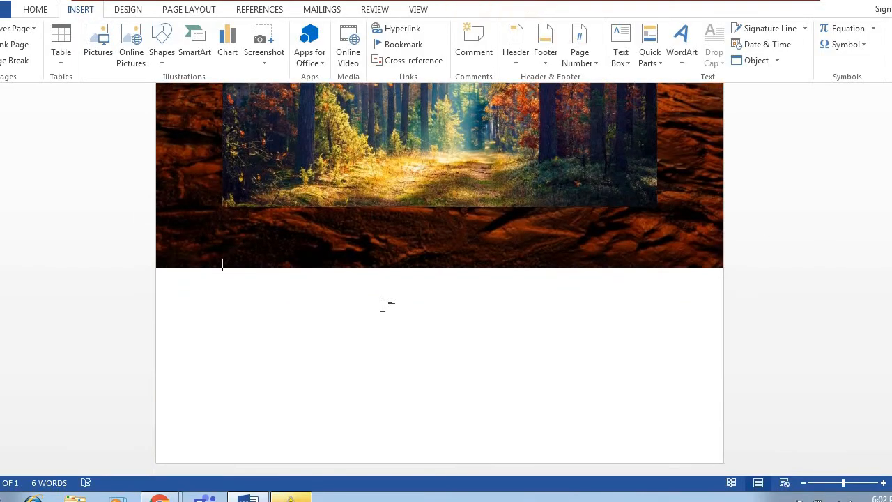
key(Return)
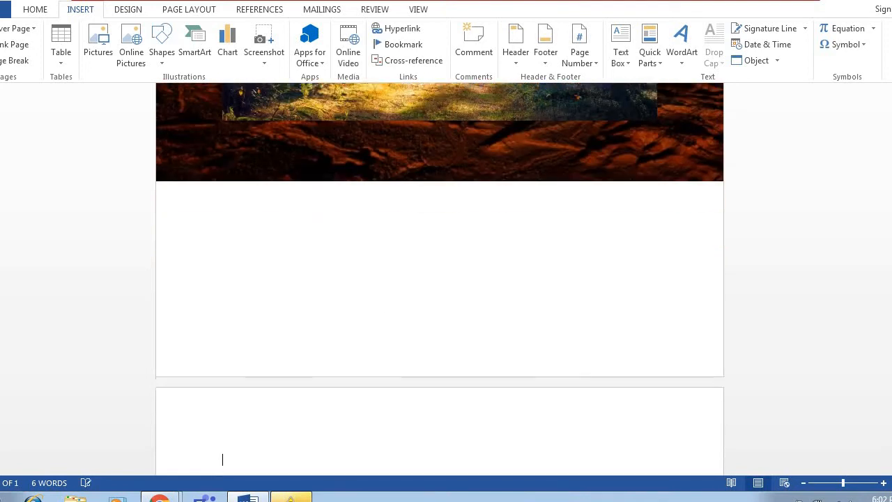
scroll(857, 326, down, 5)
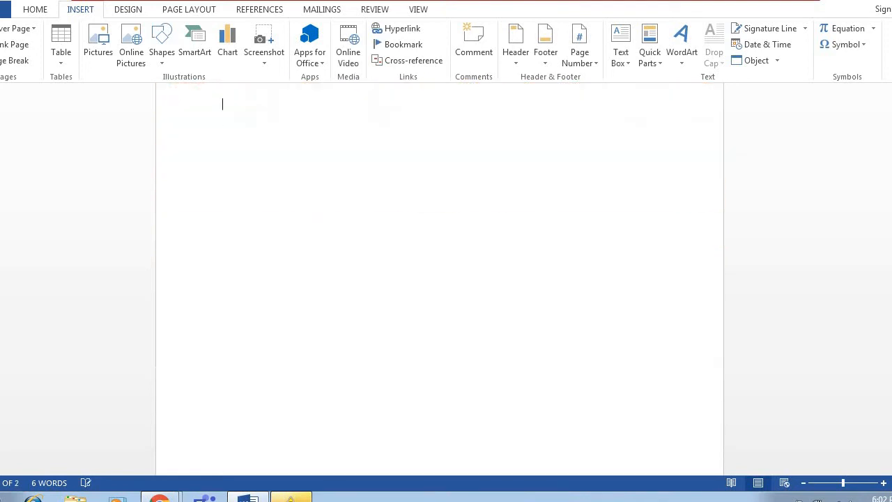
scroll(439, 279, up, 3)
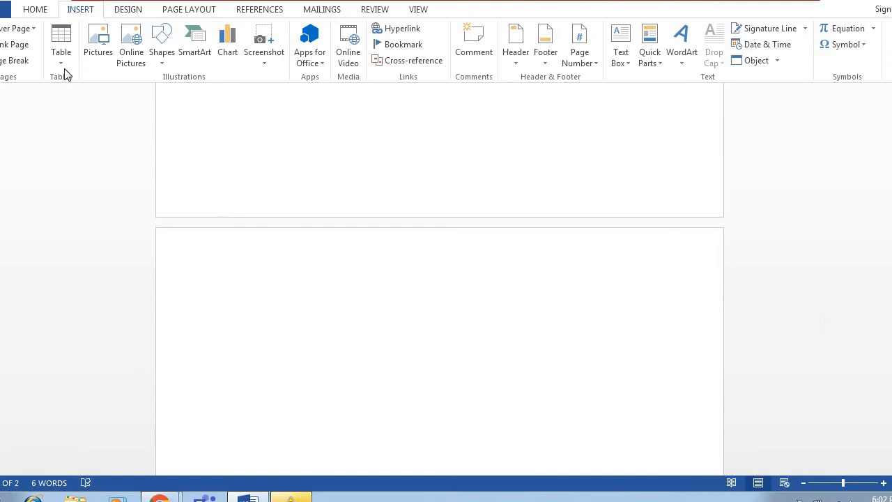
Draw an oval about 1.74" wide and 0.74" high near the top of page two and give it the white, green-outlined style.
click(166, 63)
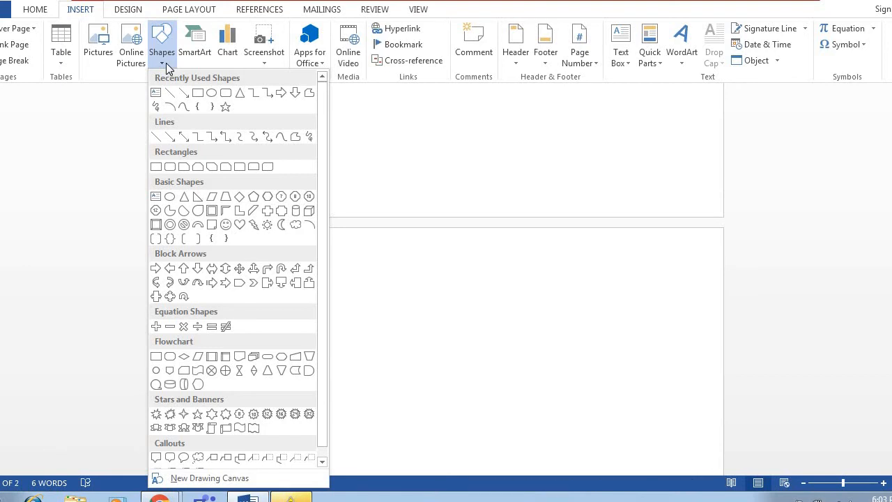
click(210, 94)
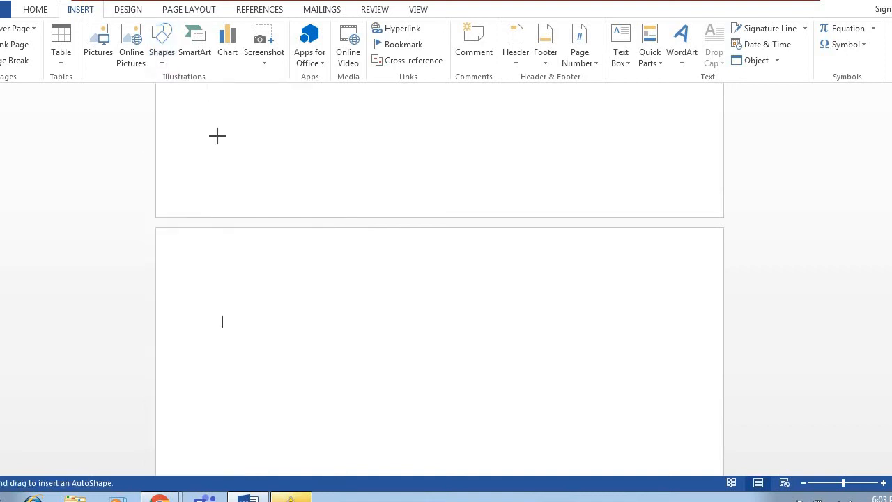
mouse_move(318, 279)
mouse_down()
mouse_move(372, 321)
mouse_move(434, 327)
mouse_up()
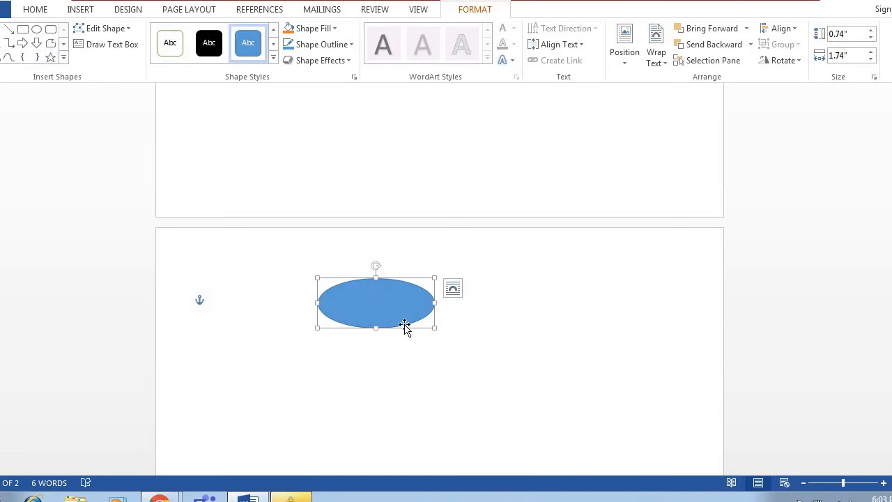
click(172, 47)
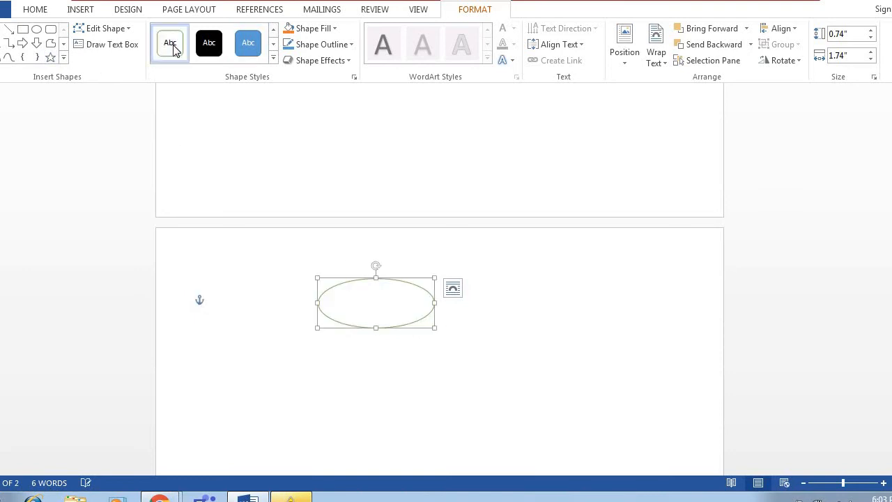
Draw a straight vertical arrow about 0.83" long down from the bottom middle of the oval.
click(11, 32)
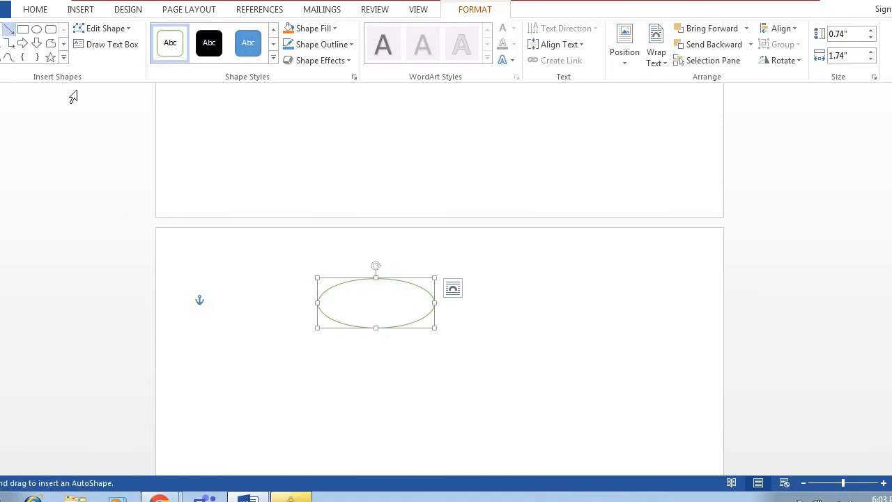
click(64, 61)
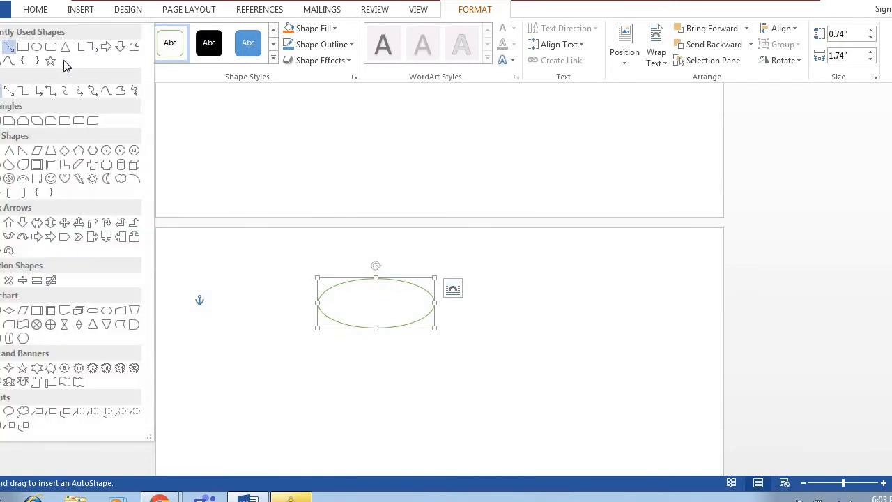
click(375, 332)
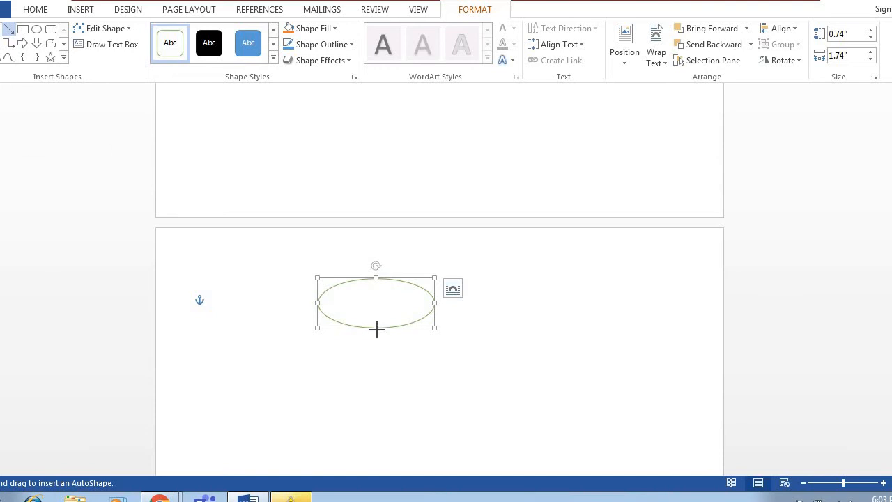
drag(376, 328, 376, 384)
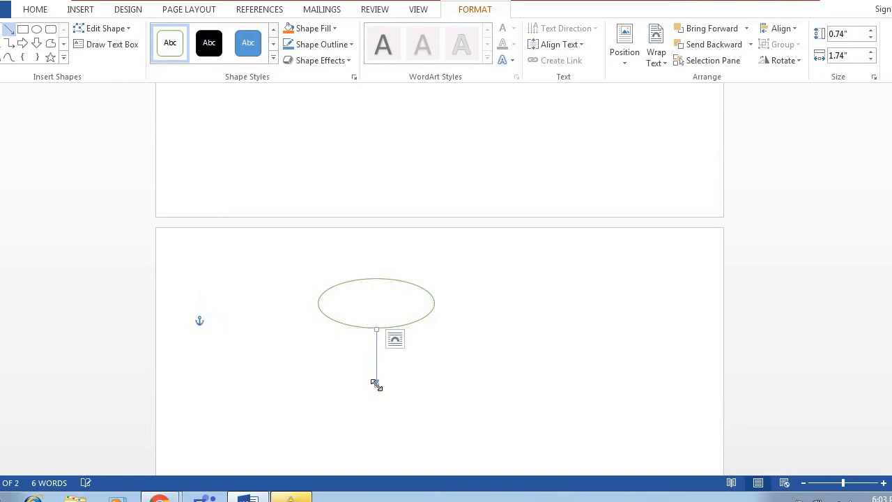
Draw a rounded rectangle about 2.19" wide and 0.7" high below the thin arrow and give it the white, green-outlined style.
click(50, 31)
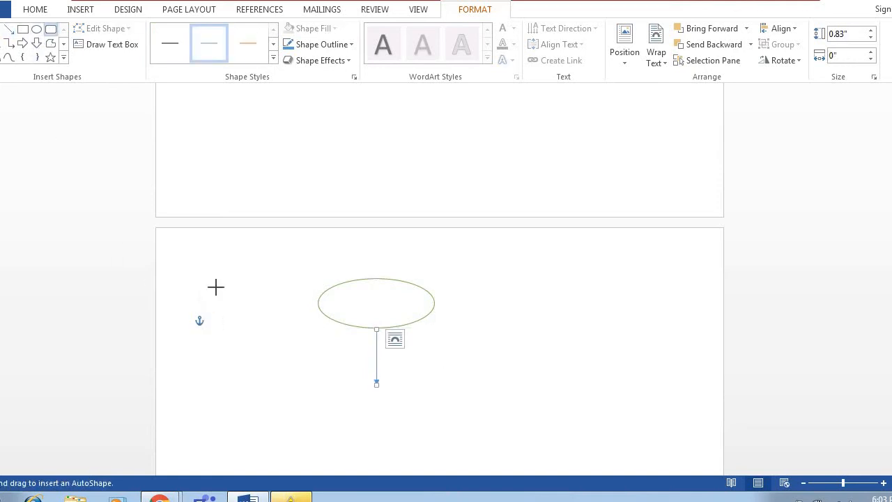
drag(316, 382, 462, 428)
click(179, 44)
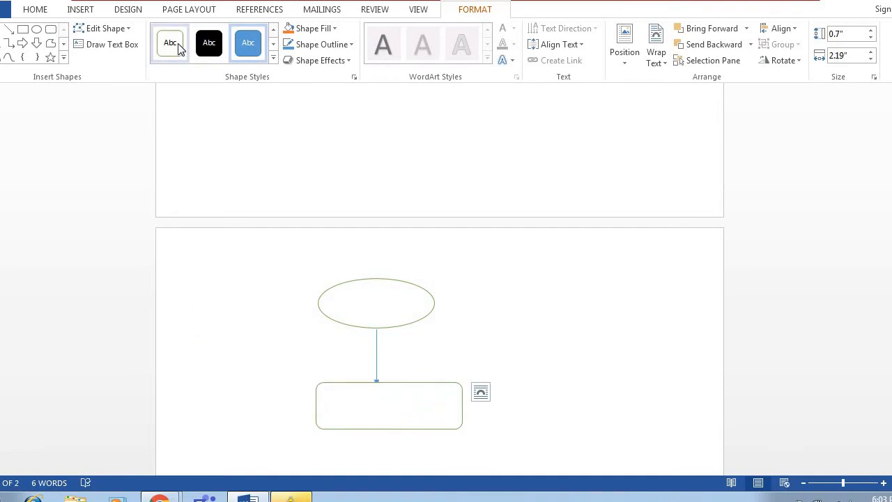
Add the text "start" inside the oval.
click(371, 299)
right_click(372, 301)
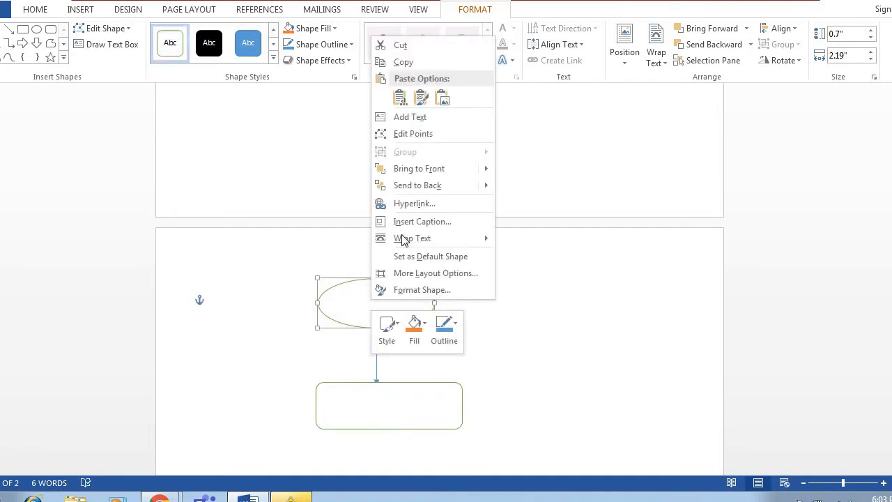
click(419, 117)
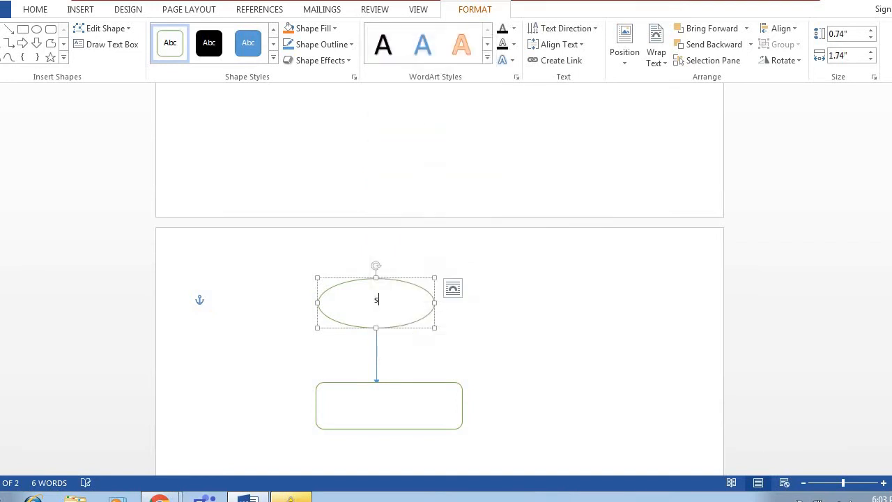
text(start)
Add the text "Enter 2 nos" inside the rounded rectangle.
right_click(390, 410)
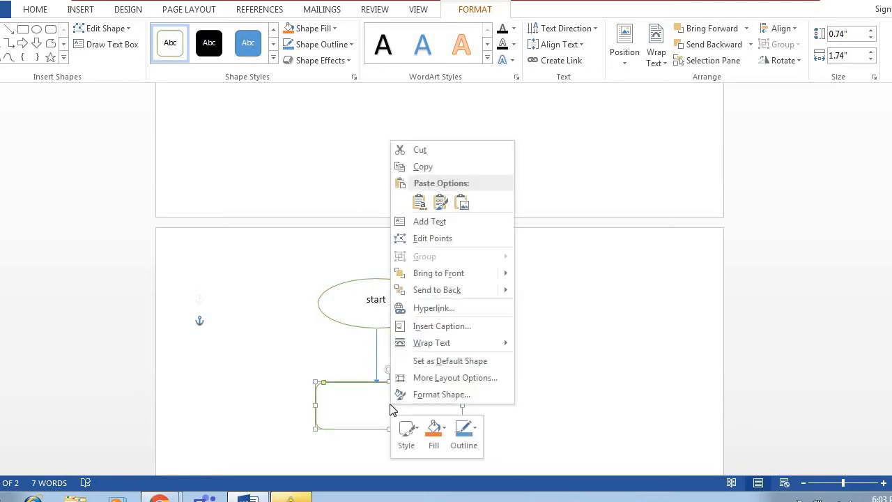
click(407, 223)
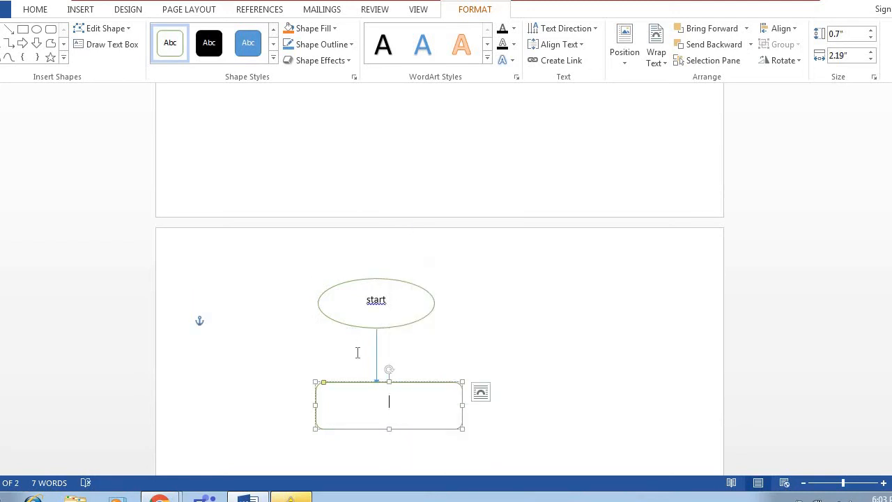
text(enter  2 b)
key(BackSpace)
text(nos)
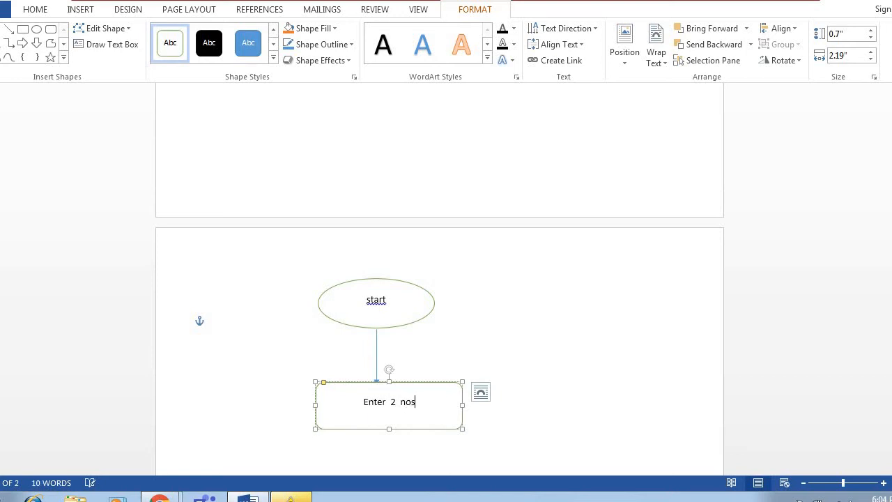
Draw a down block arrow about 0.56" wide and 0.92" high beneath the rounded rectangle and apply the white, green-outlined style.
drag(891, 315, 891, 350)
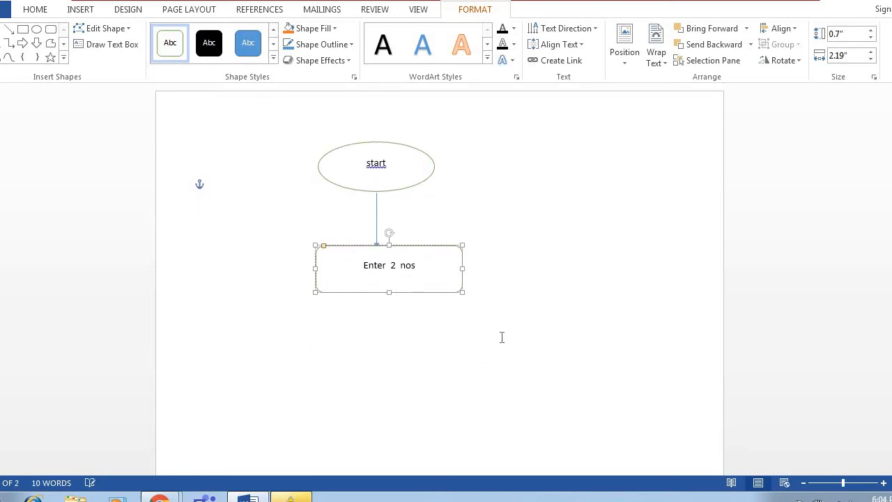
click(37, 43)
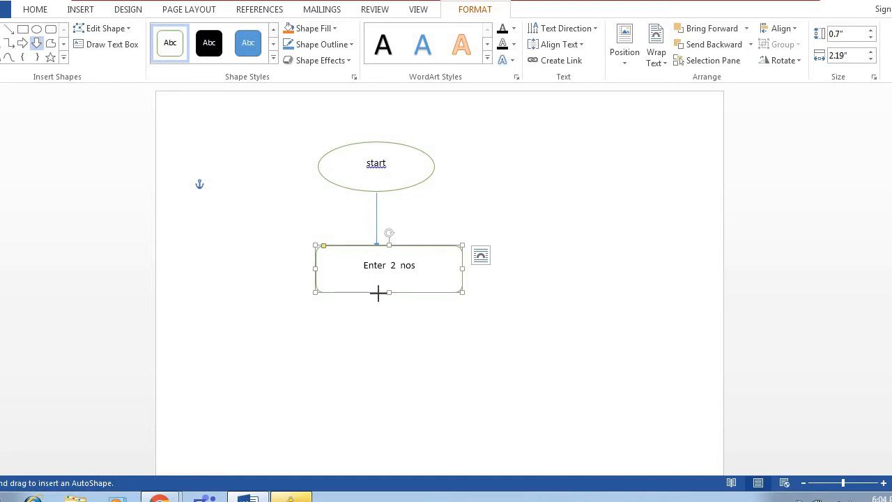
drag(378, 294, 417, 356)
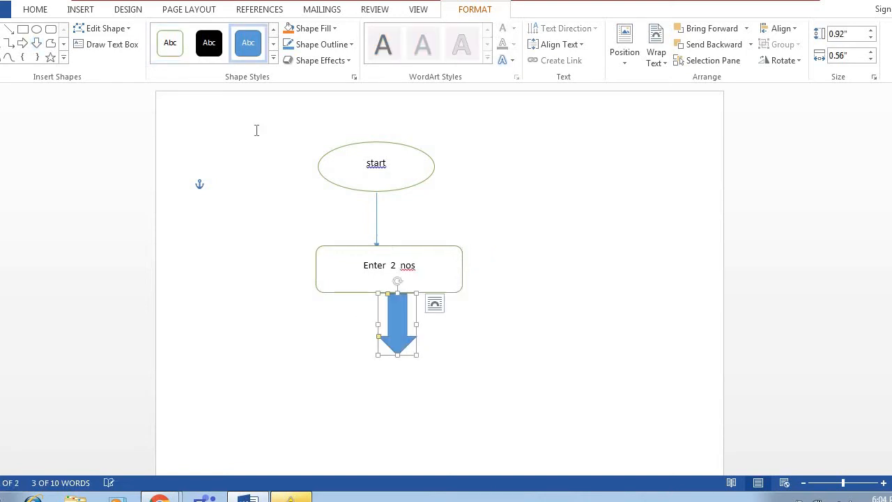
click(170, 43)
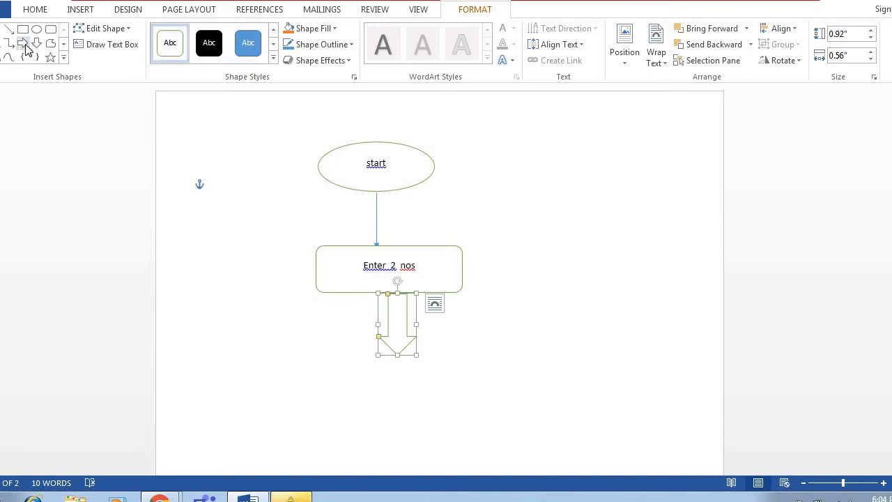
Draw a diamond about 1.43" wide and 1.35" high, centred beneath the block arrow, and apply the white, green-outlined style.
click(64, 62)
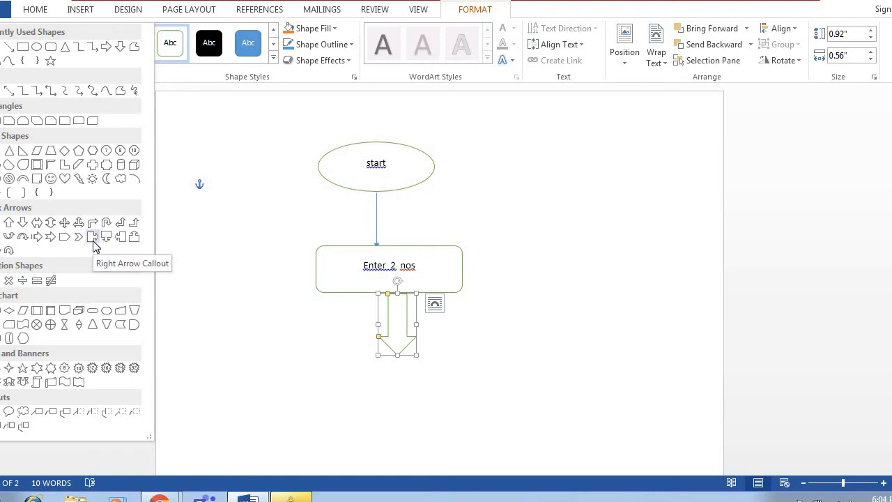
click(64, 153)
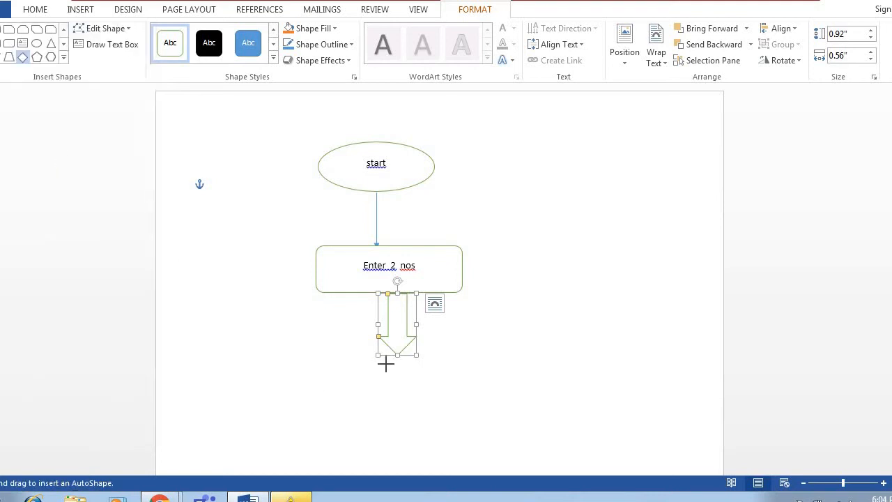
drag(392, 357, 341, 448)
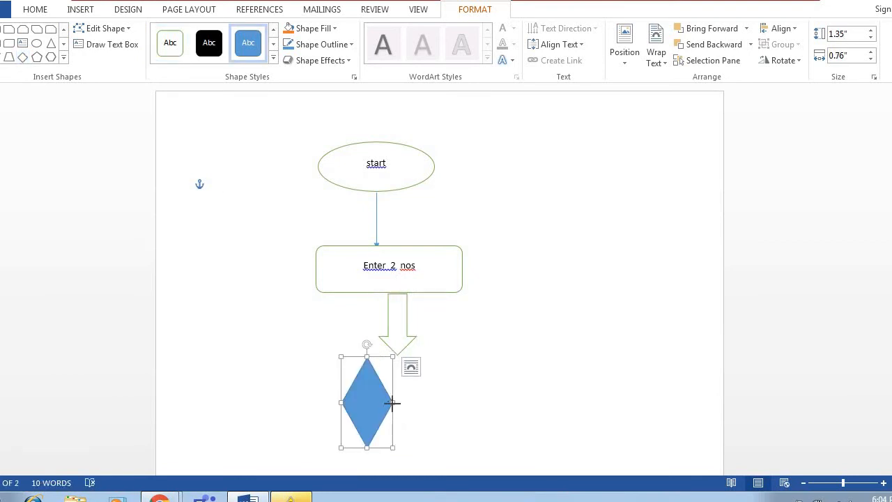
drag(392, 403, 437, 408)
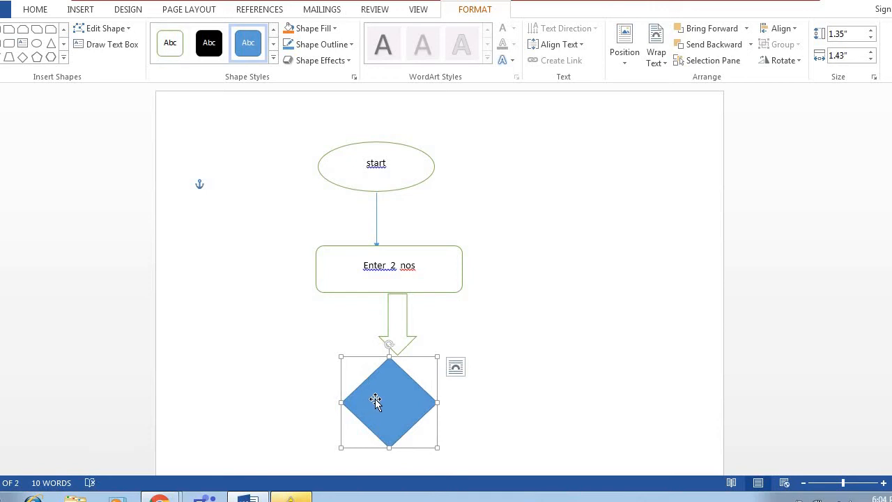
drag(378, 398, 384, 400)
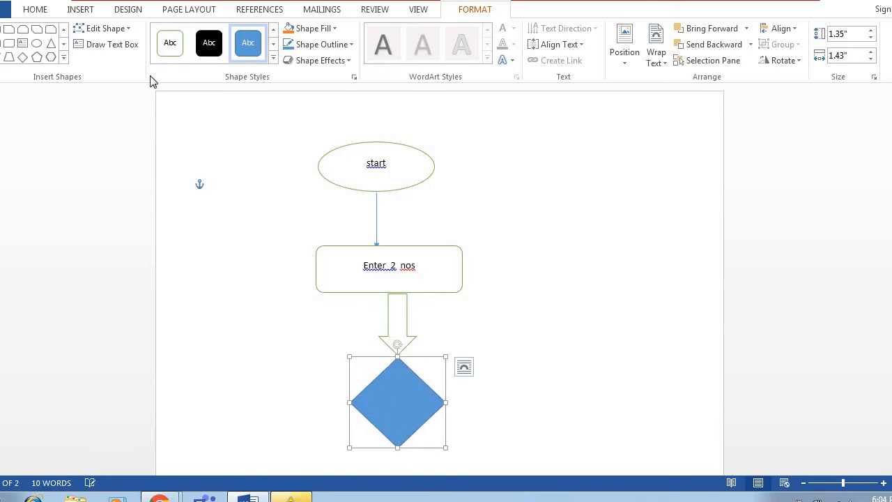
click(165, 49)
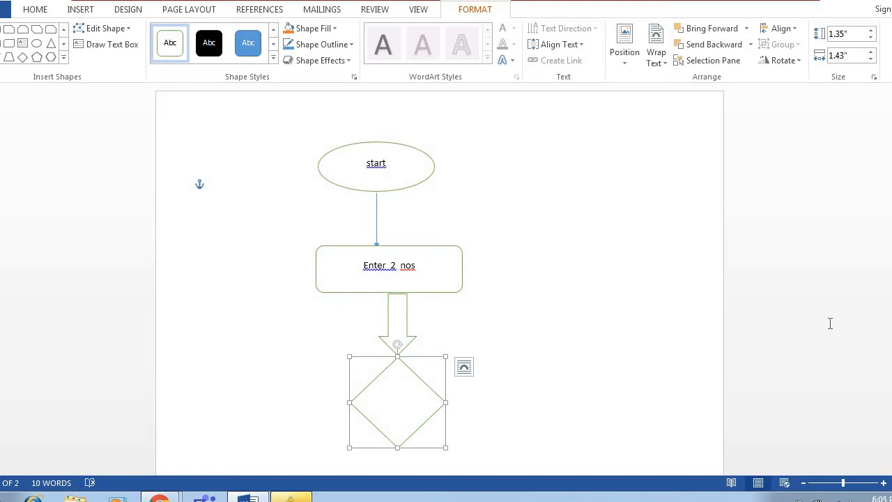
Draw a smiley face about 1.37" wide and 1.15" high beside the flowchart and give it the white, green-outlined style.
scroll(823, 323, down, 2)
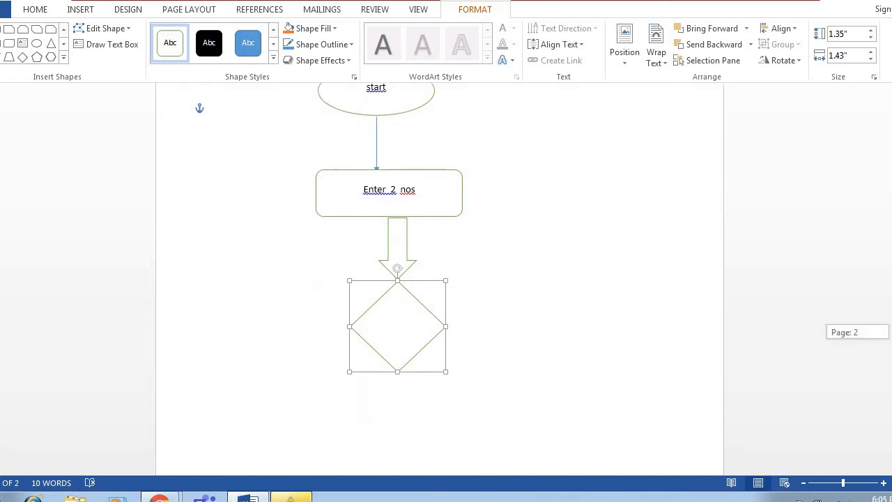
click(63, 60)
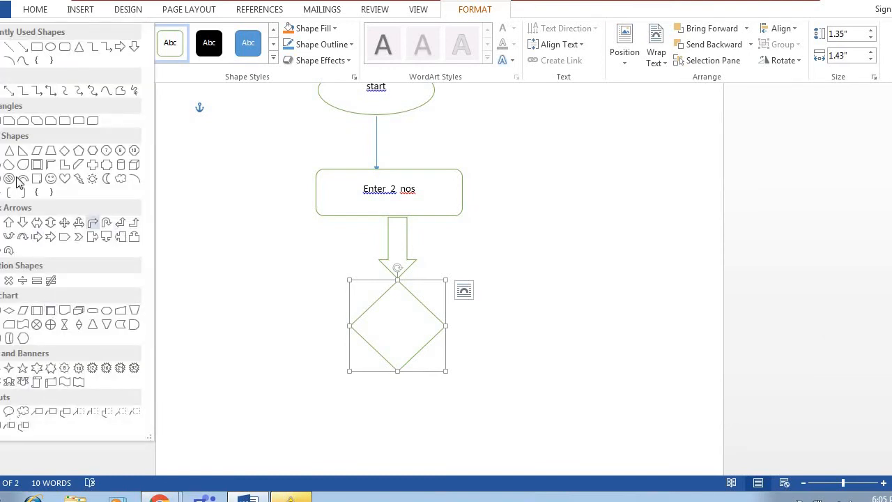
click(50, 179)
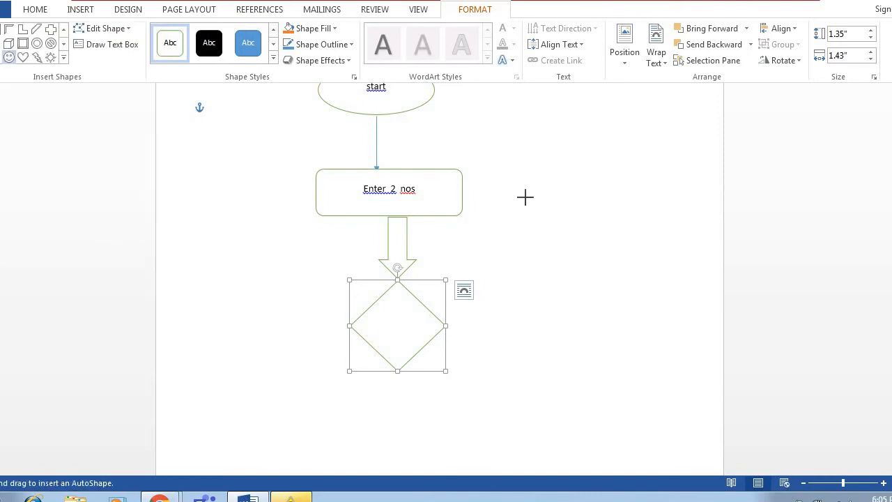
drag(525, 197, 617, 275)
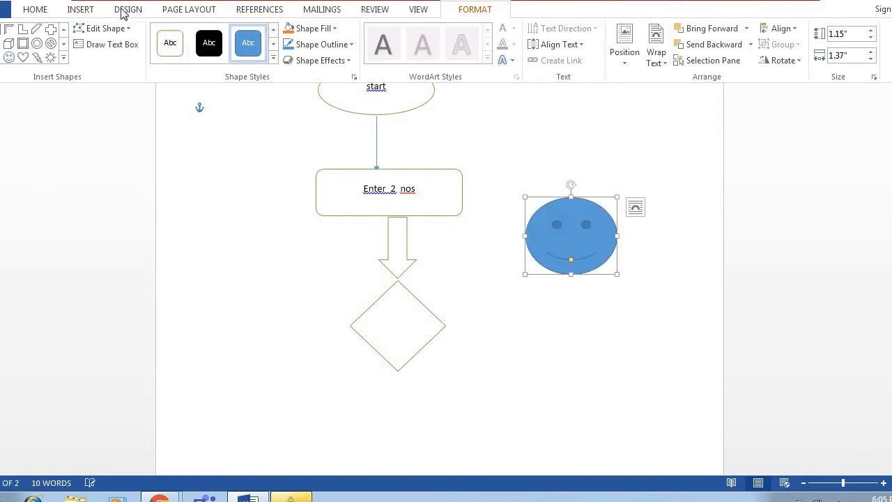
click(178, 43)
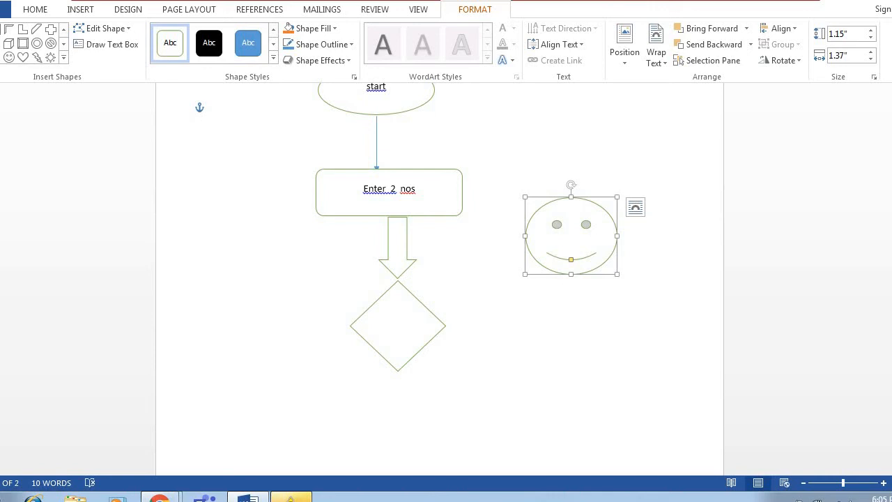
Apply the last of the preset 3-D shape effects to the diamond.
drag(891, 313, 891, 334)
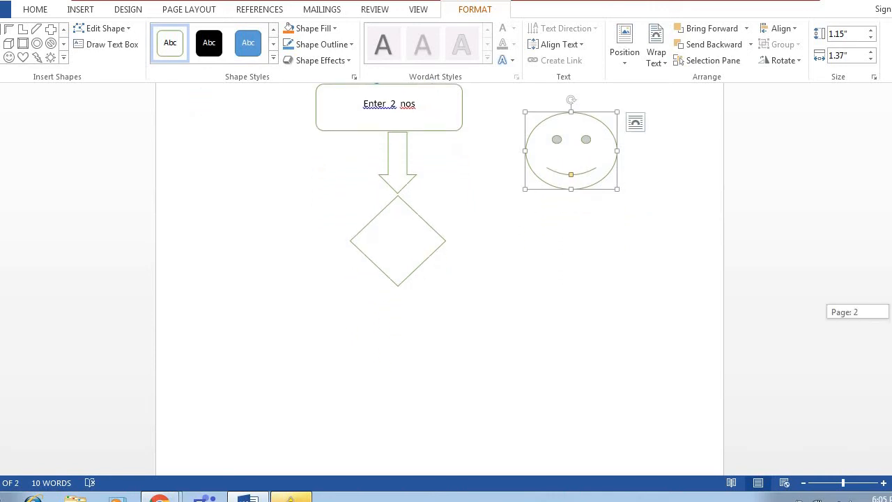
click(408, 239)
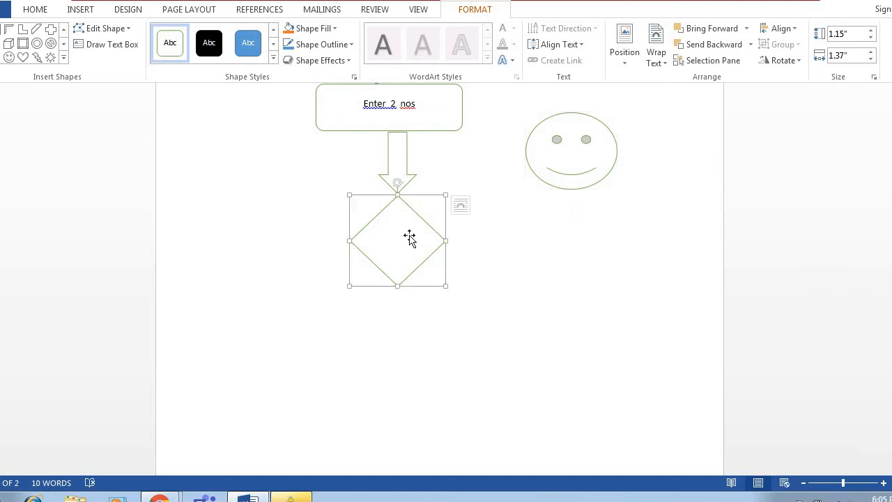
click(341, 60)
mouse_move(315, 90)
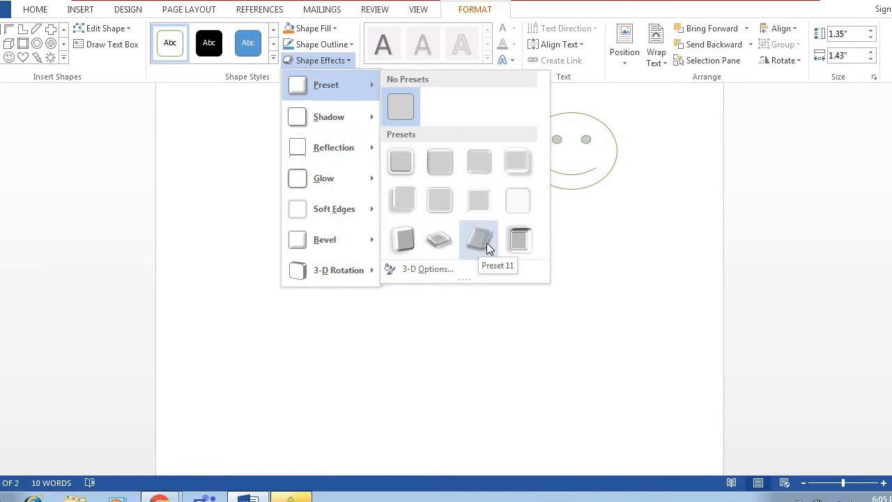
click(518, 244)
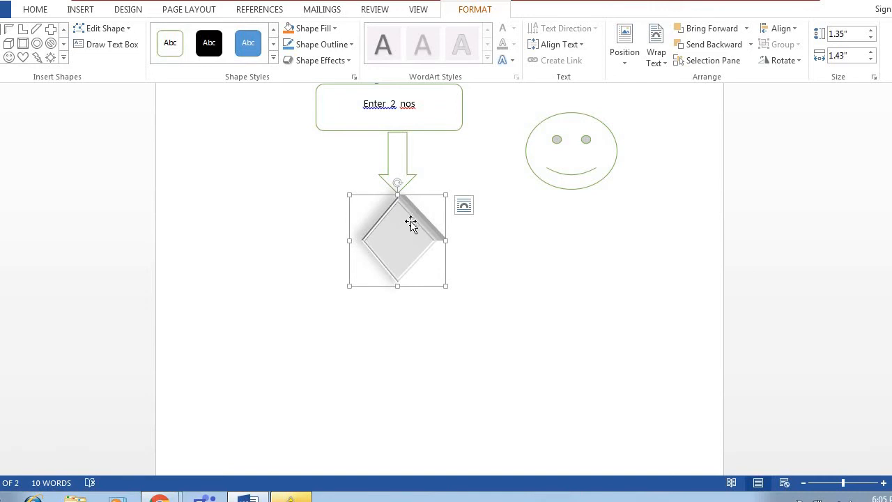
Give the diamond a light orange outline and a light gold fill.
click(345, 45)
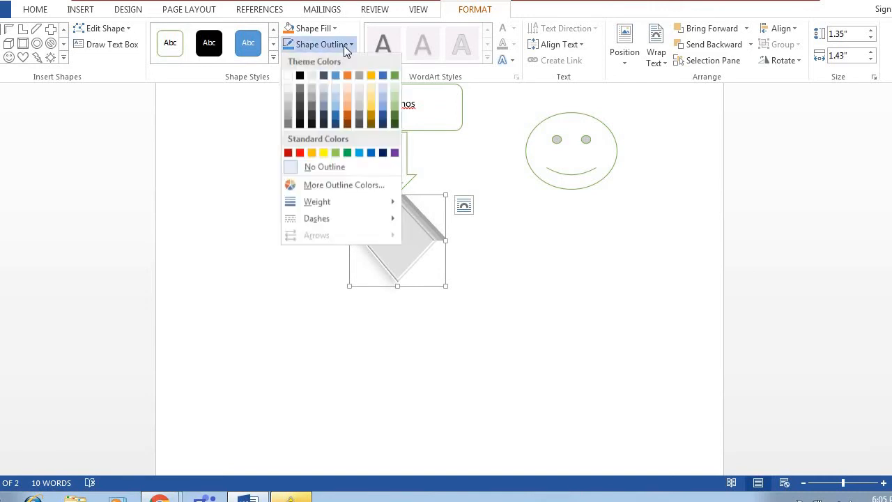
click(348, 106)
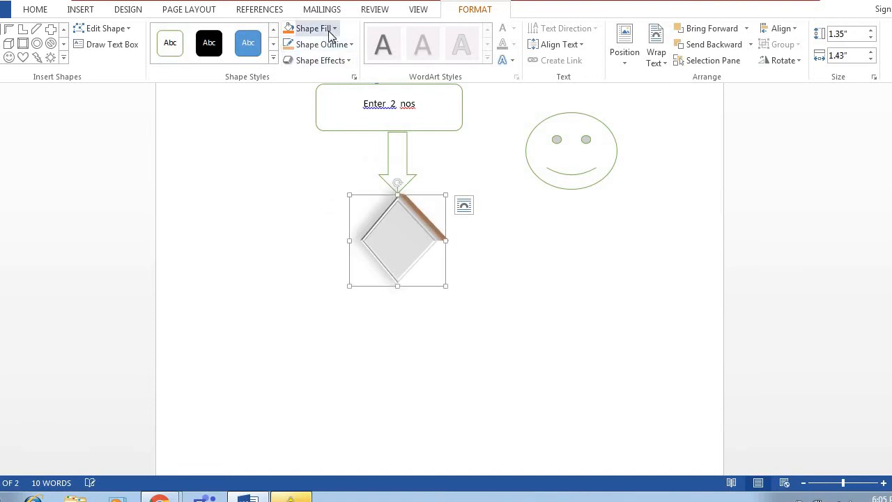
click(329, 30)
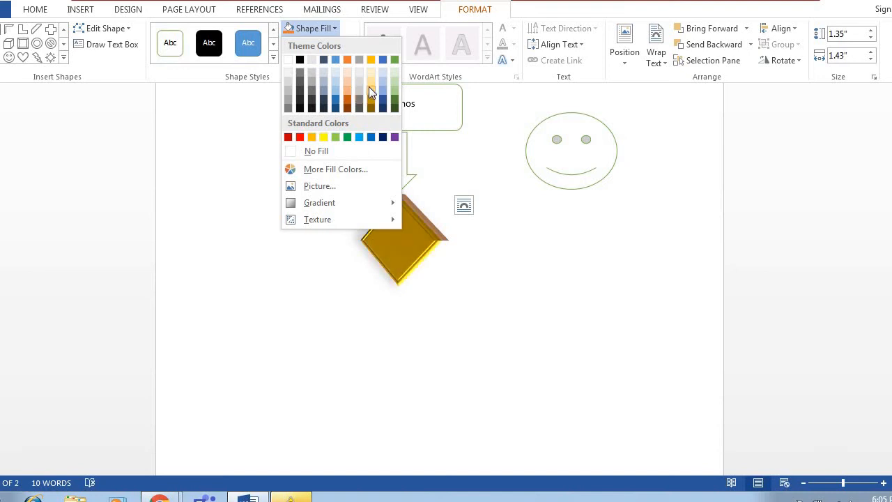
click(369, 86)
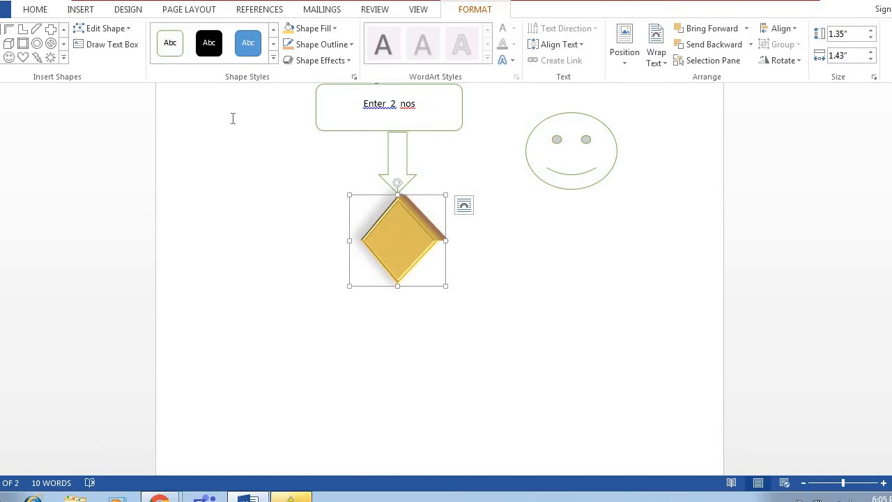
Draw a text box about 0.67" wide and 0.33" high over the gold diamond and enter "object" in it.
click(97, 46)
click(97, 44)
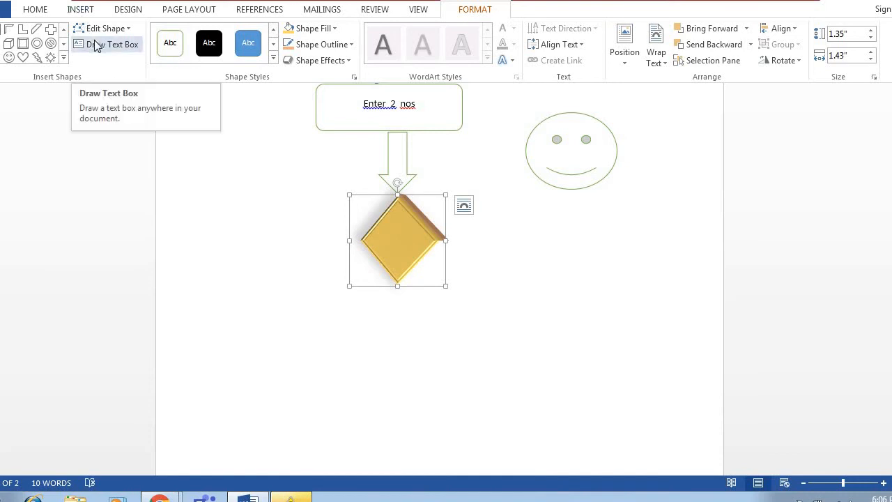
click(64, 62)
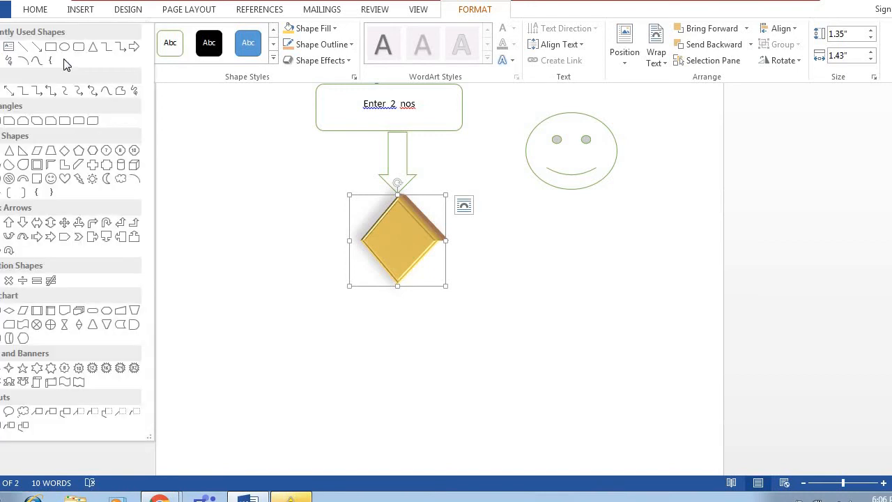
click(10, 47)
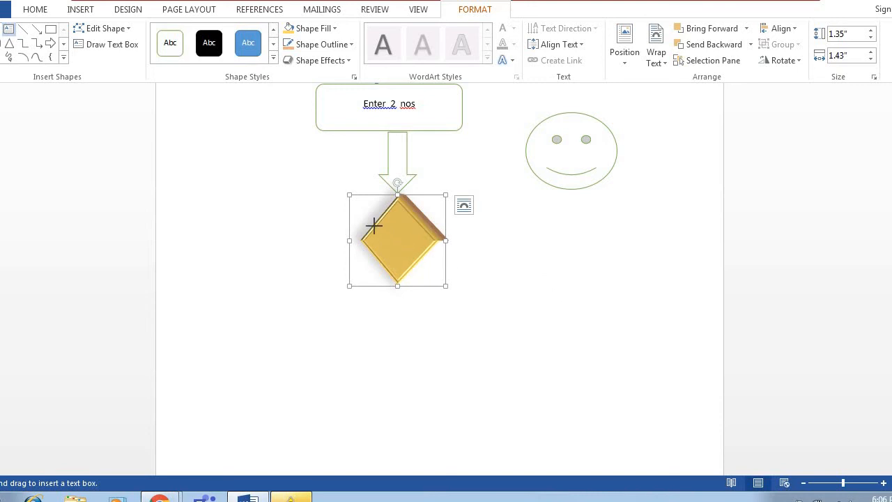
drag(374, 226, 419, 249)
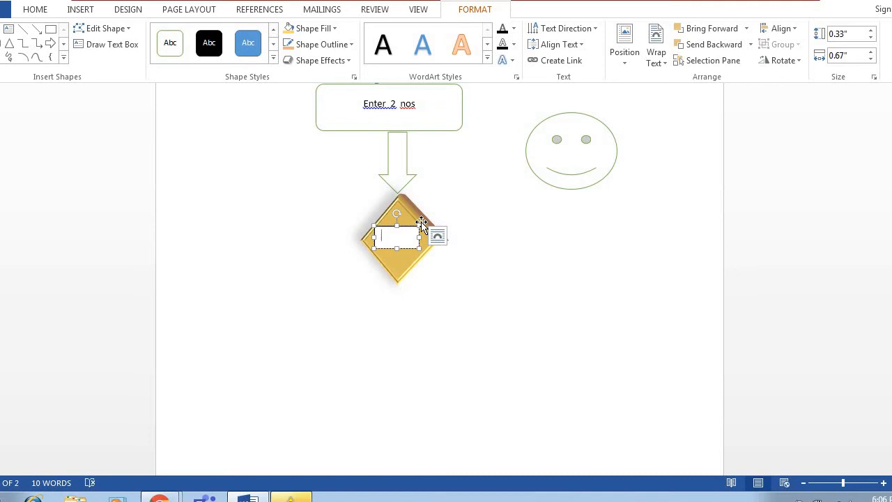
text(object)
click(362, 323)
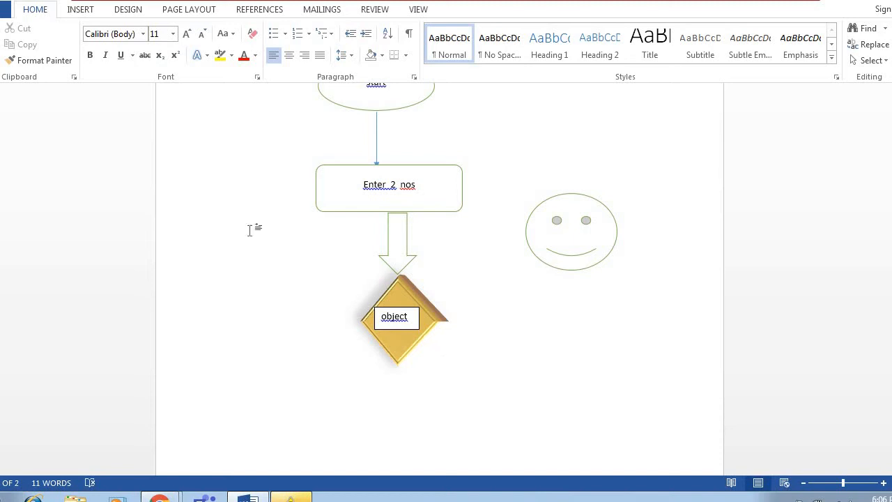
Insert an Excel spreadsheet into the page and dismiss the Office activation notice.
click(80, 10)
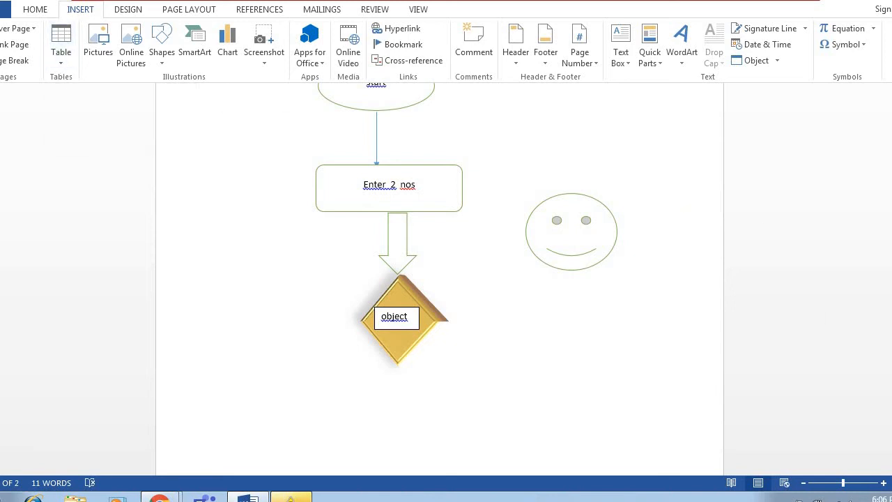
scroll(439, 279, down, 4)
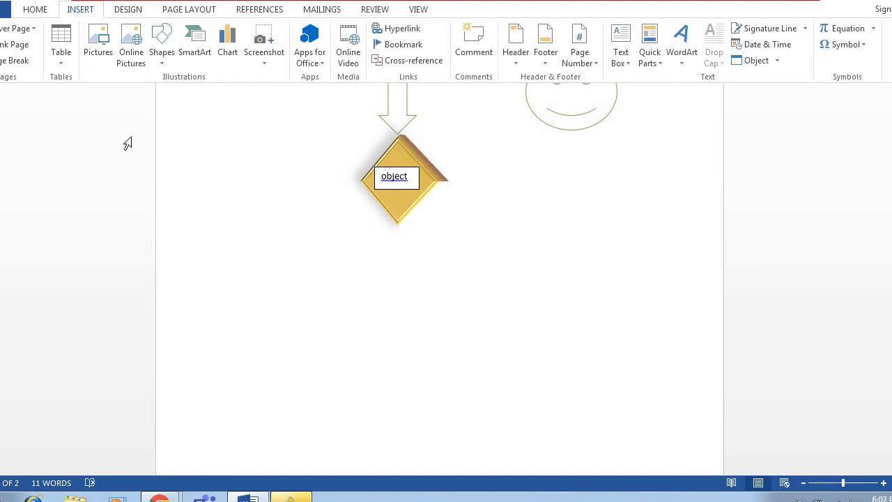
click(61, 67)
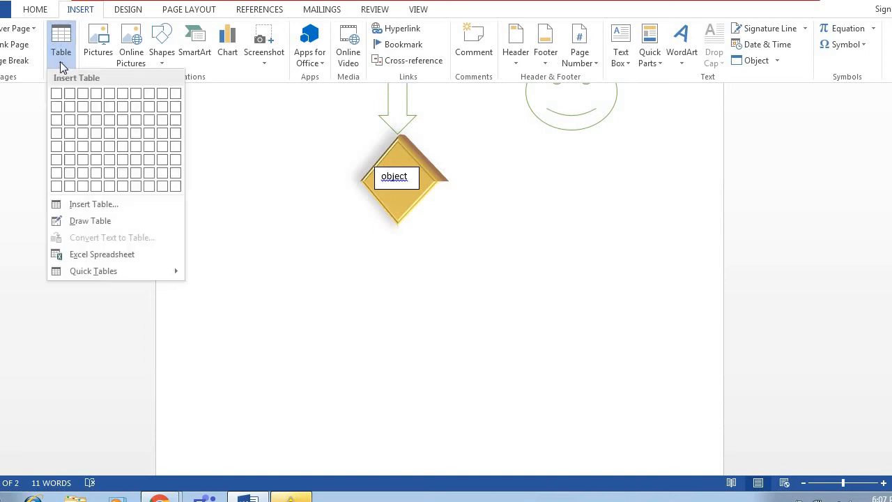
click(96, 254)
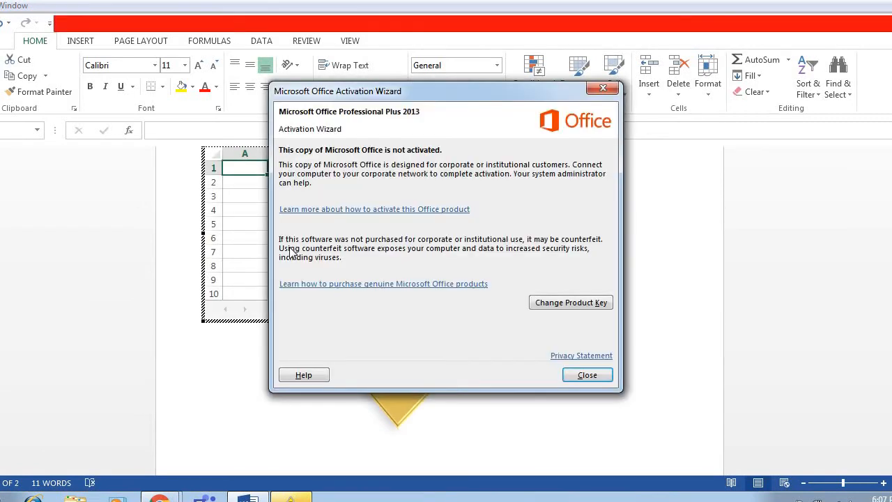
click(586, 375)
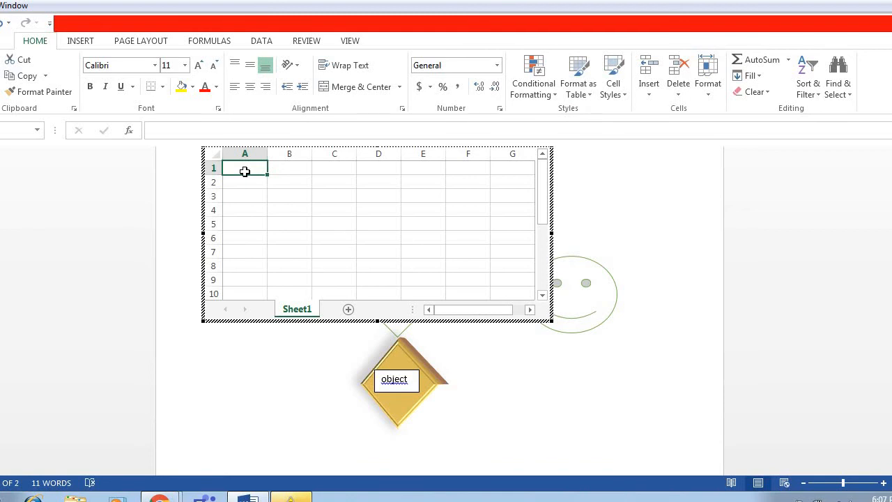
Enter the headings "math" in cell A1 and "english" in cell B1 of the embedded spreadsheet.
text(math)
key(Tab)
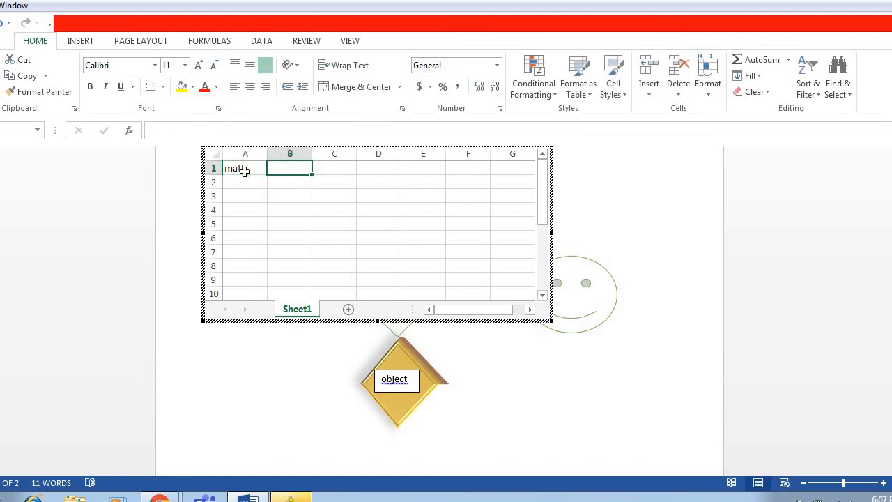
text(englis)
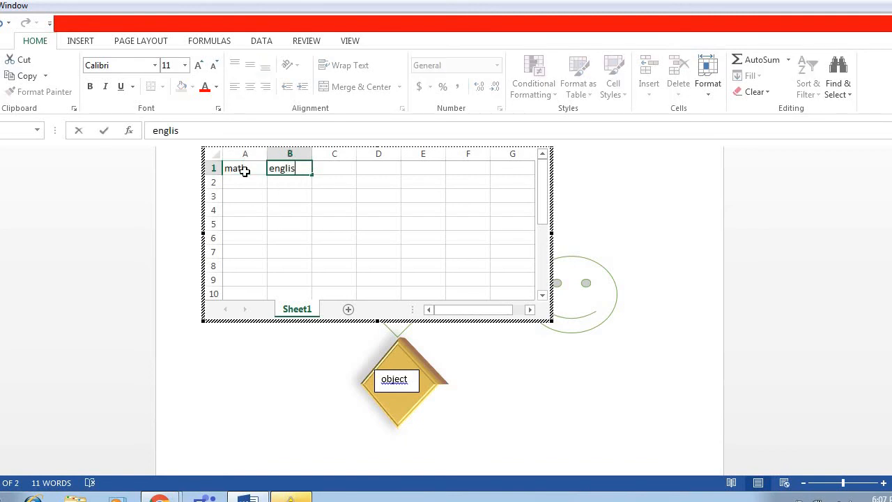
text(h)
key(Return)
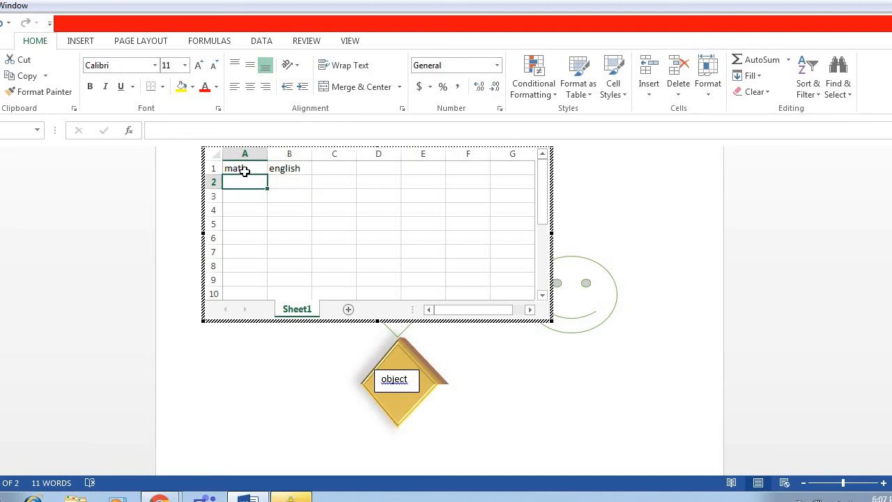
Enter the marks 34 under math and 56 under english in row 2.
text(34)
key(Tab)
text(5)
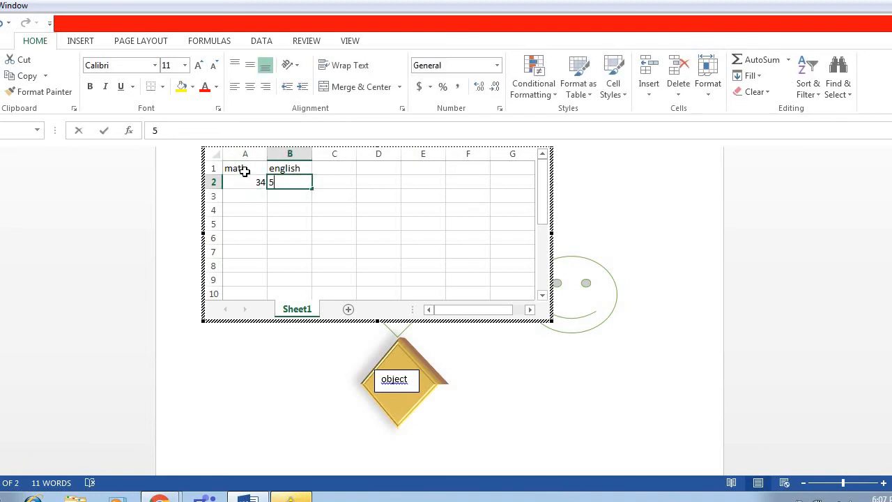
text(6)
key(Tab)
Add the heading "total" in cell C1 and the formula =sum(A2:B2) in cell C2.
key(Up)
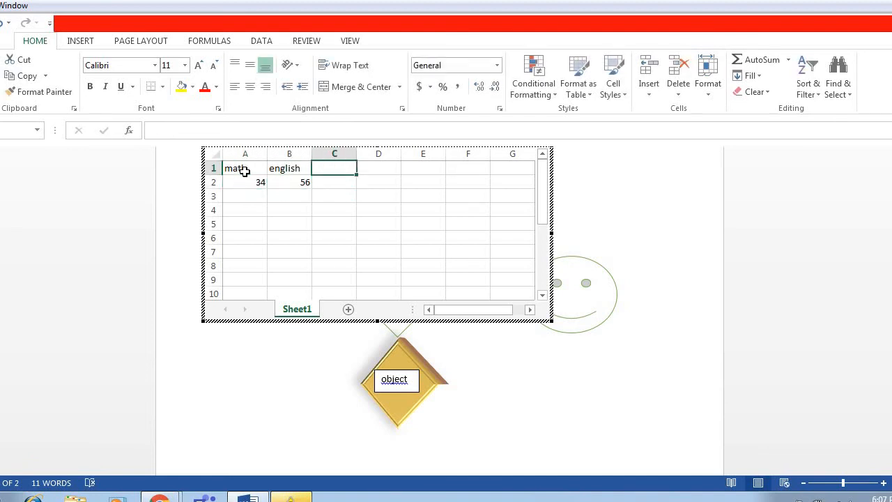
text(total)
key(Return)
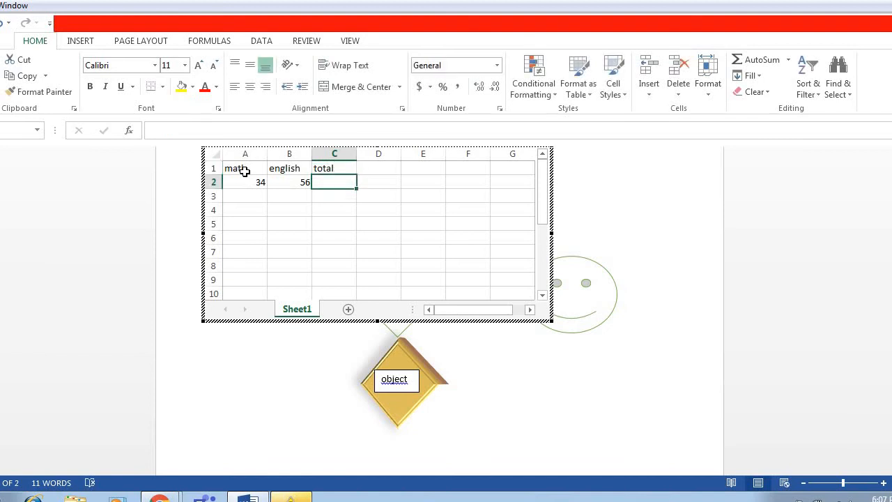
text(=sum()
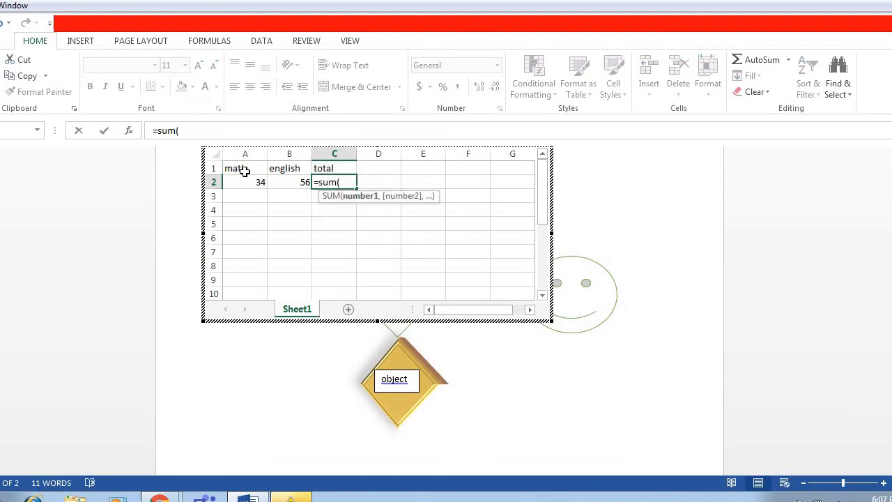
drag(241, 181, 286, 182)
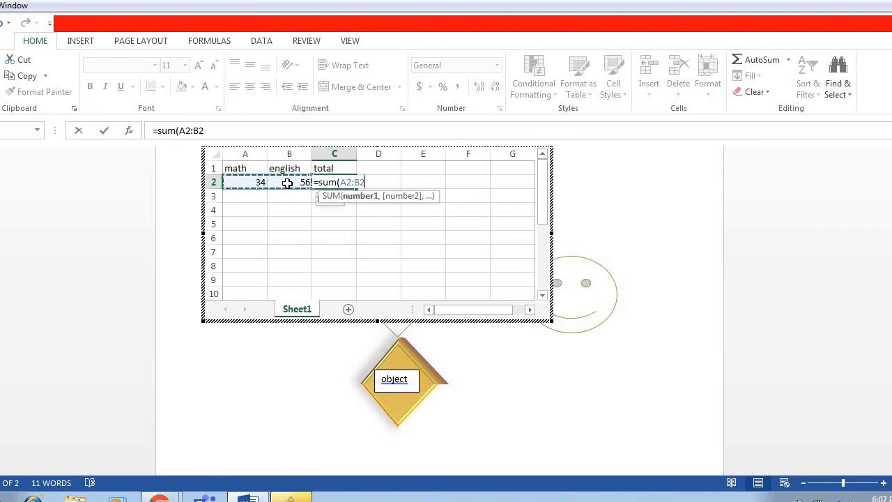
text())
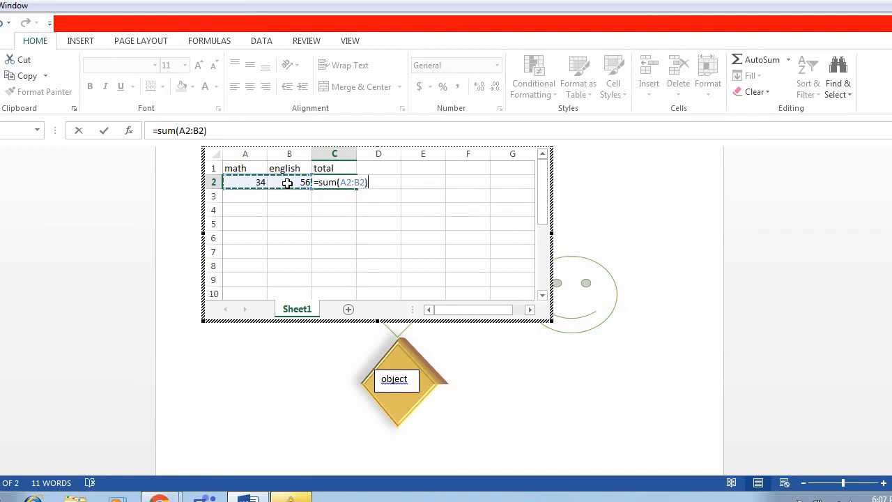
key(Return)
click(348, 184)
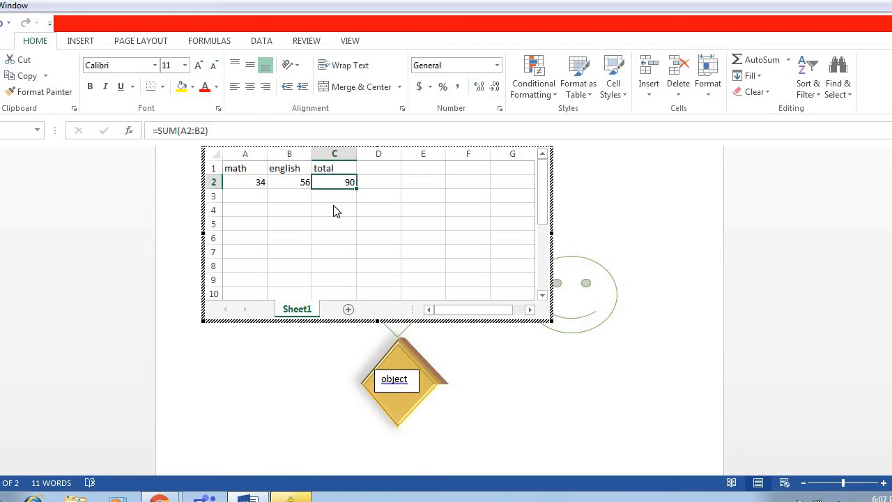
Change the math mark to 80 and the english mark to 40, checking the total's formula.
click(242, 181)
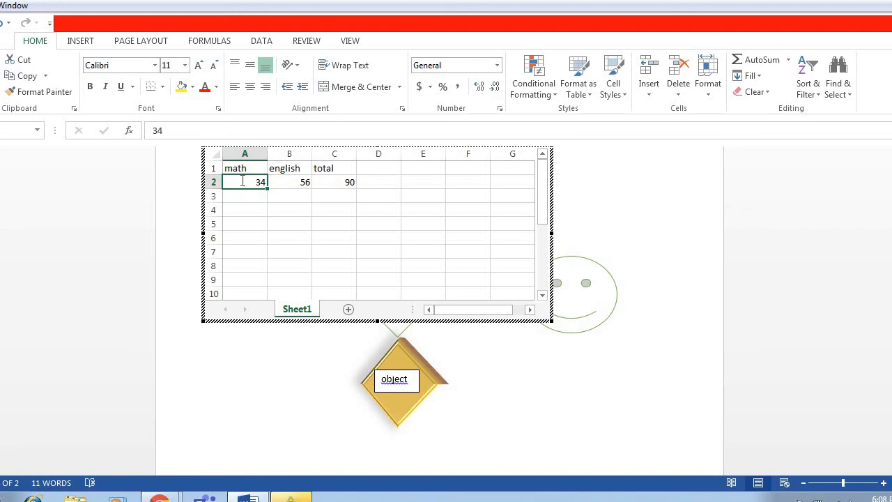
text(80)
click(309, 226)
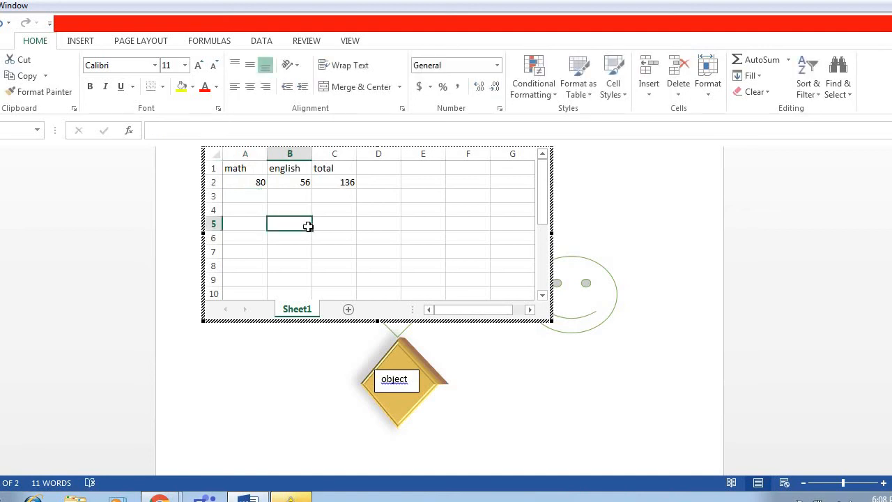
click(333, 182)
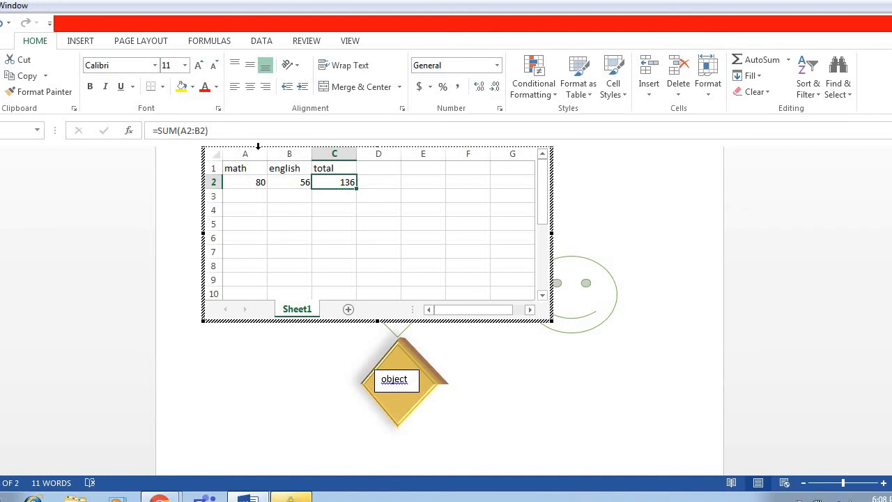
click(292, 184)
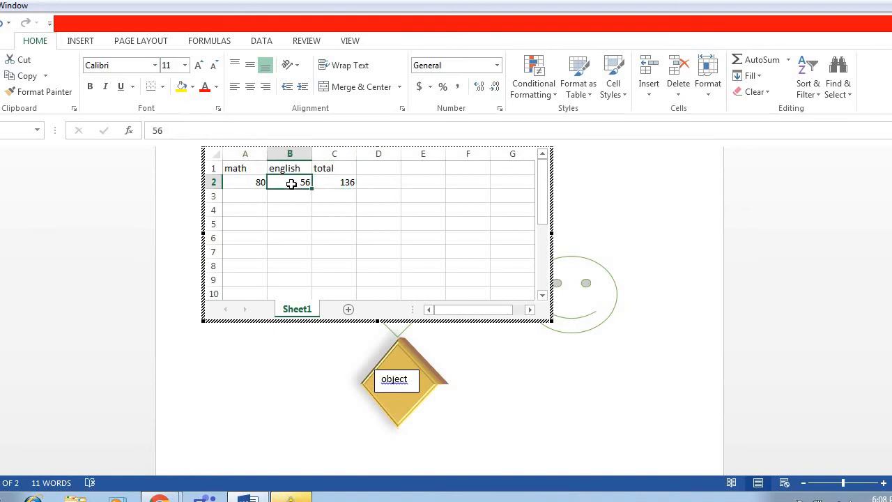
text(40)
click(292, 223)
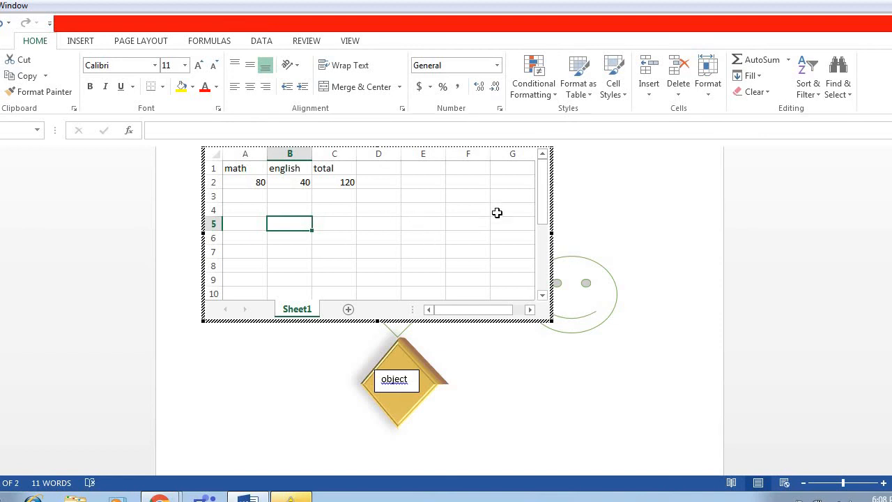
Enlarge the embedded spreadsheet frame by about one column and four rows.
mouse_move(546, 203)
mouse_down()
mouse_move(541, 286)
mouse_move(539, 195)
mouse_up()
mouse_move(451, 315)
mouse_down()
mouse_move(484, 314)
mouse_move(462, 314)
mouse_up()
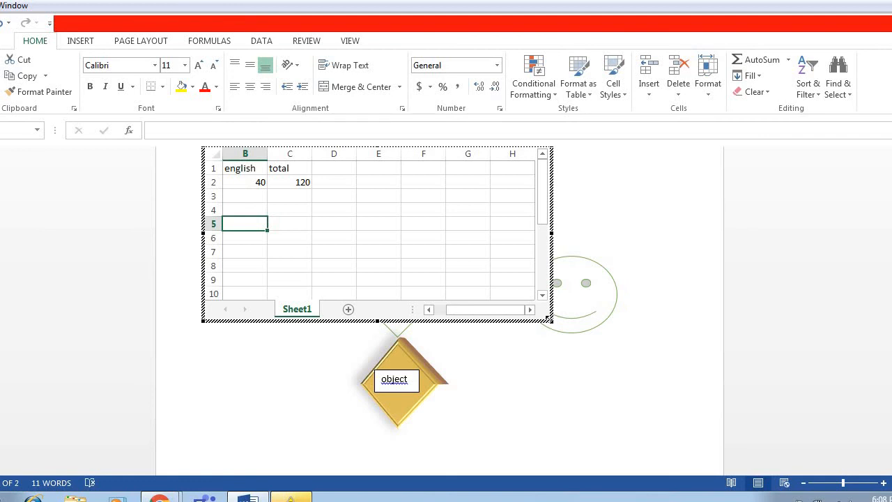
drag(549, 318, 608, 385)
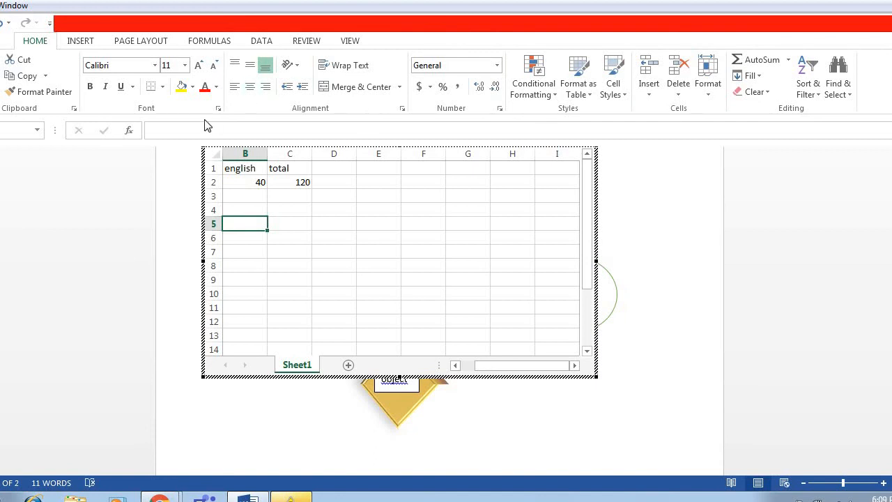
Undo the spreadsheet's cell entries and remove the leftover empty grid from the page.
key(ctrl+z)
key(ctrl+z)
key(ctrl+z)
key(ctrl+z)
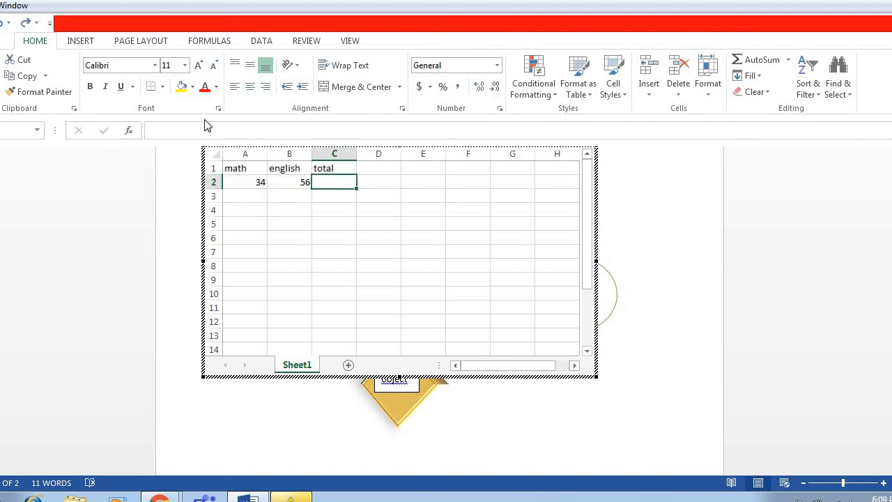
key(ctrl+z)
key(ctrl+z)
key(ctrl+z)
key(ctrl+z)
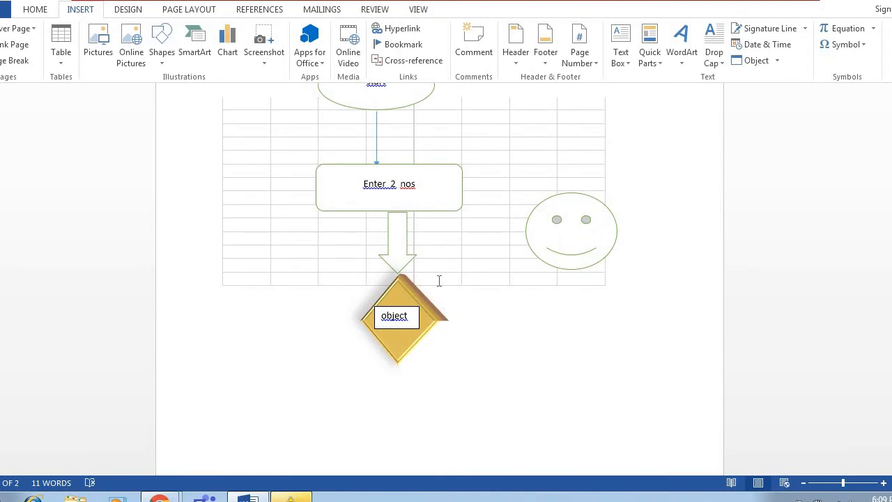
drag(891, 382, 891, 421)
click(452, 334)
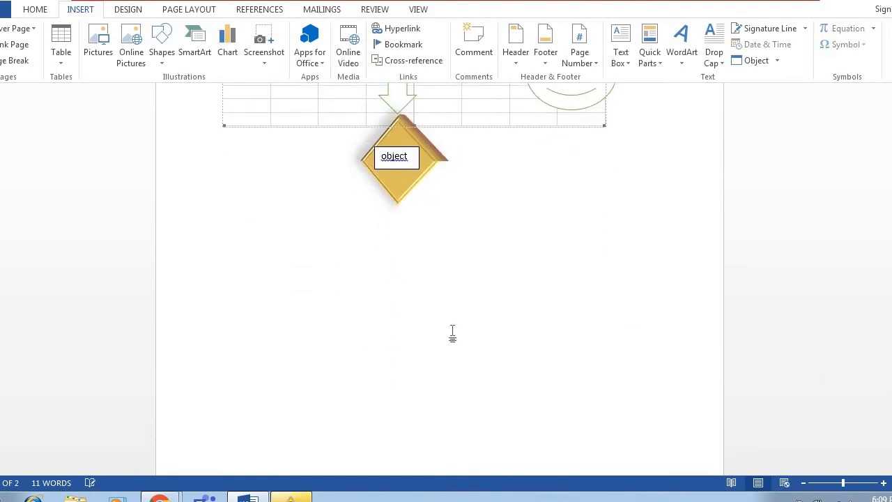
click(458, 215)
scroll(458, 211, up, 4)
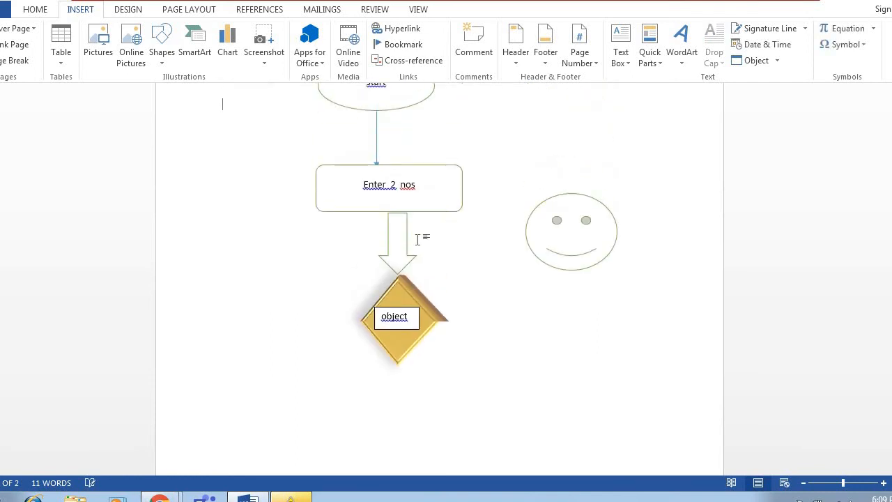
Delete the gold diamond, followed by all remaining content of the document.
click(423, 324)
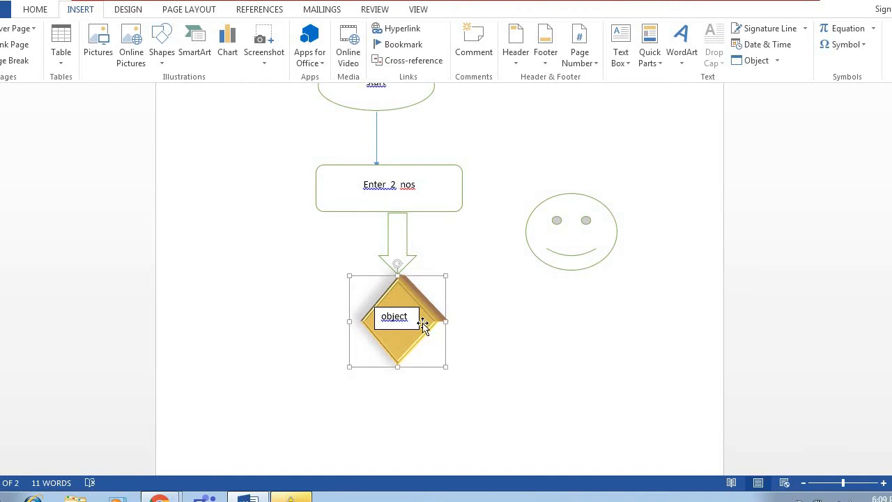
key(Delete)
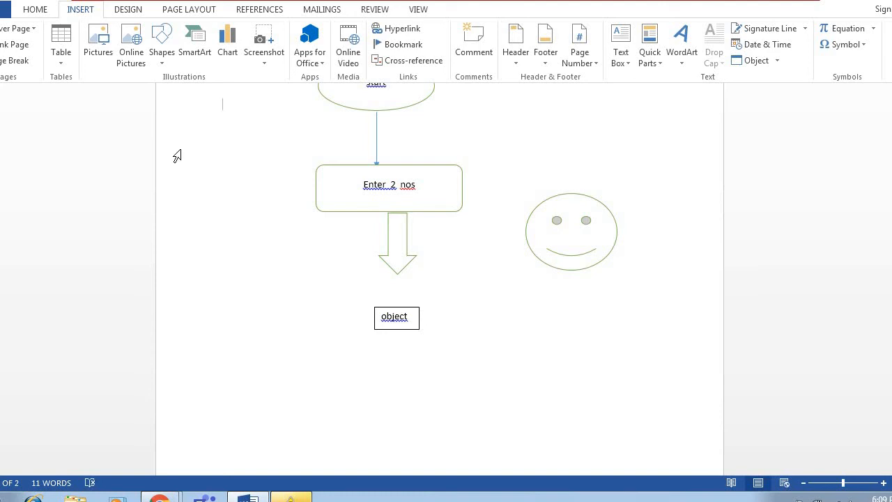
key(ctrl+a)
key(Delete)
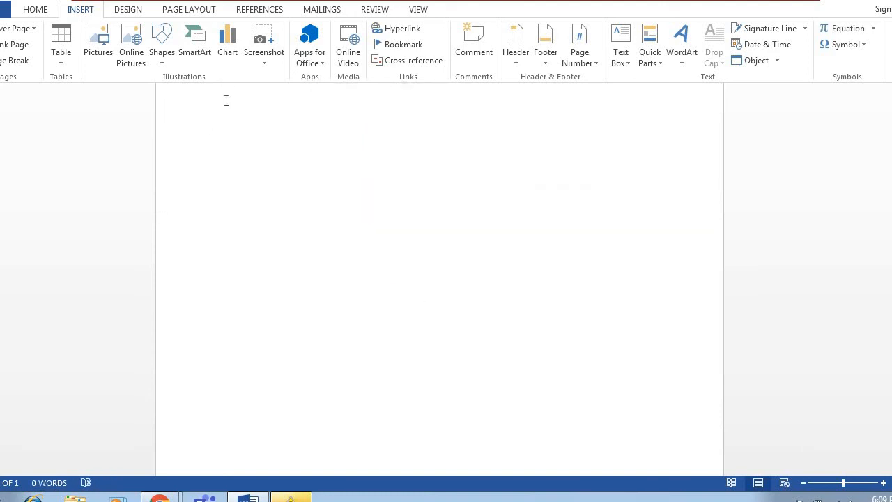
Insert an embedded Excel spreadsheet on the blank page and dismiss the Office activation wizard.
click(62, 64)
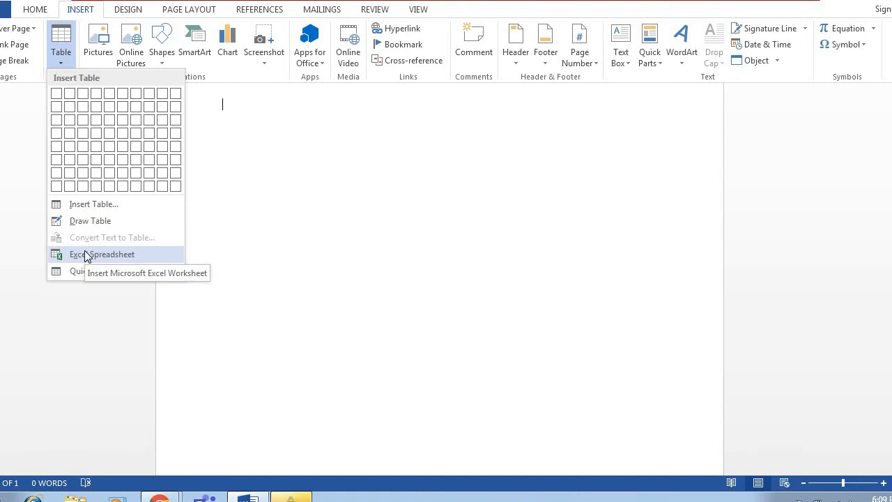
click(87, 255)
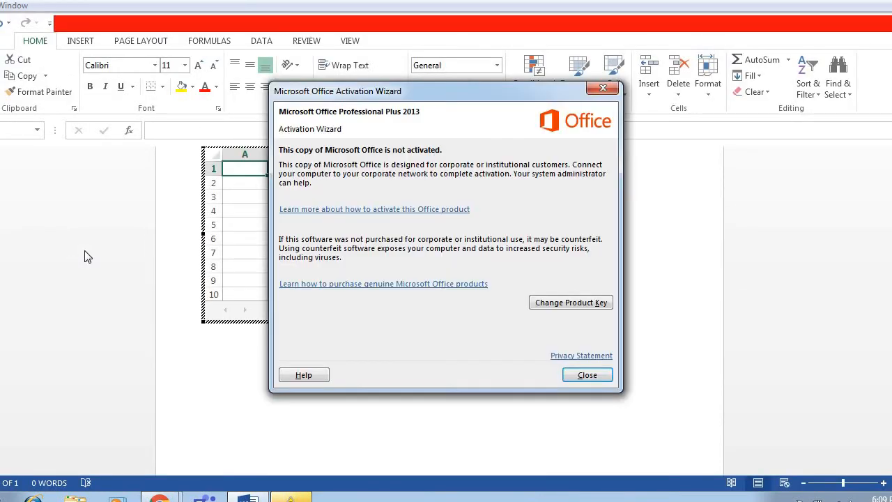
click(578, 375)
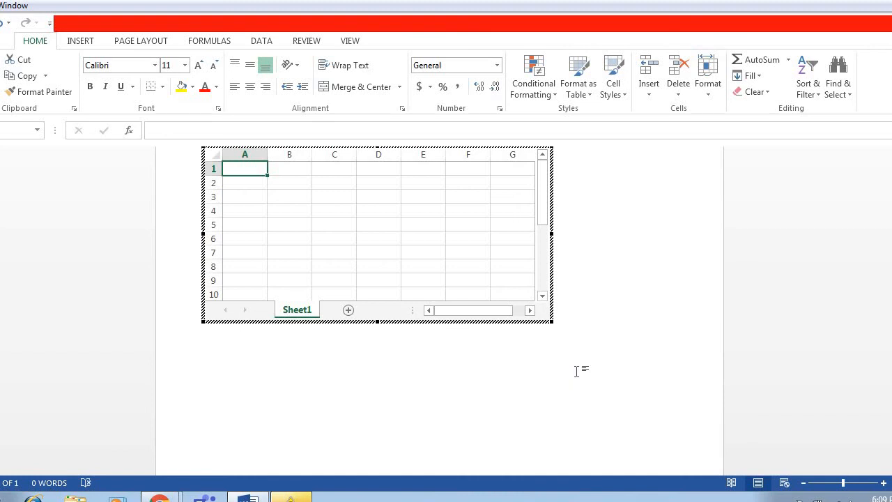
right_click(291, 497)
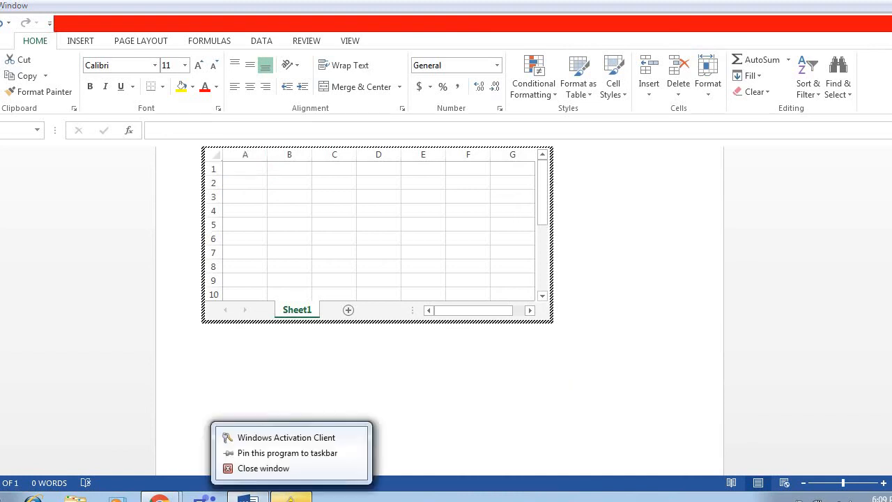
click(279, 455)
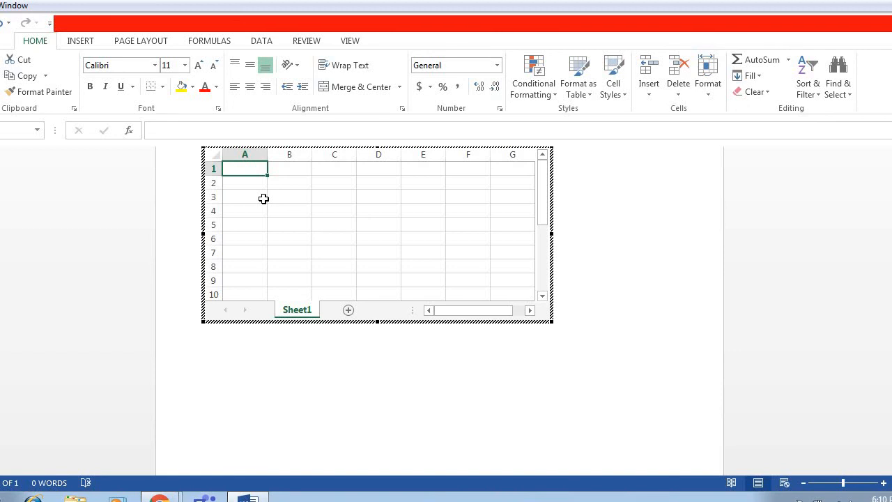
Enter the headings Math, English and Sci in cells A1 to C1 of the spreadsheet.
text(S)
key(BackSpace)
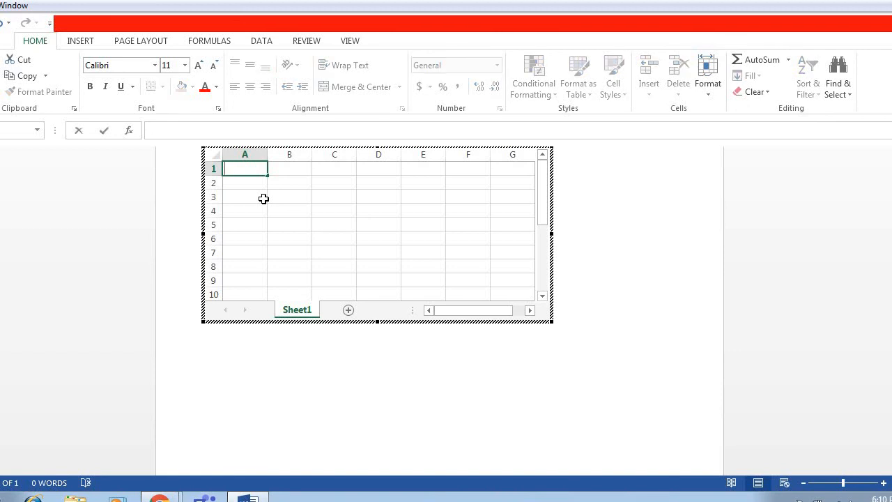
text(Math)
key(Tab)
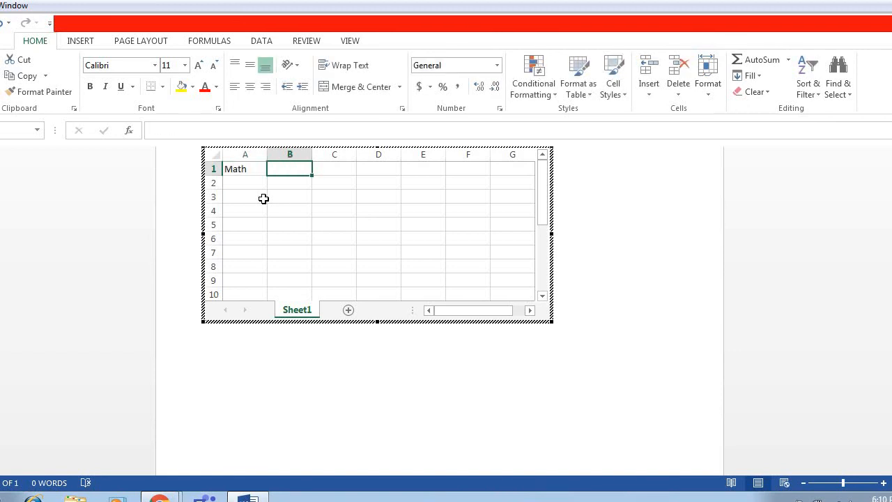
text(English)
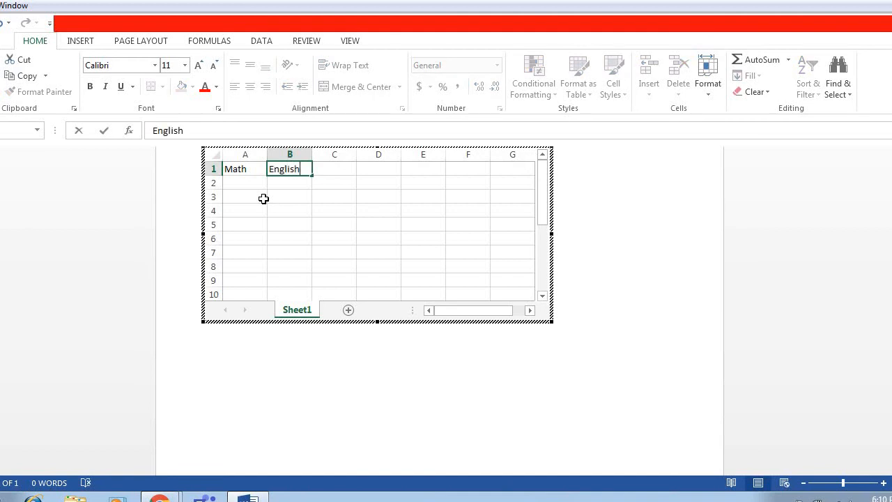
key(Tab)
text(Sci)
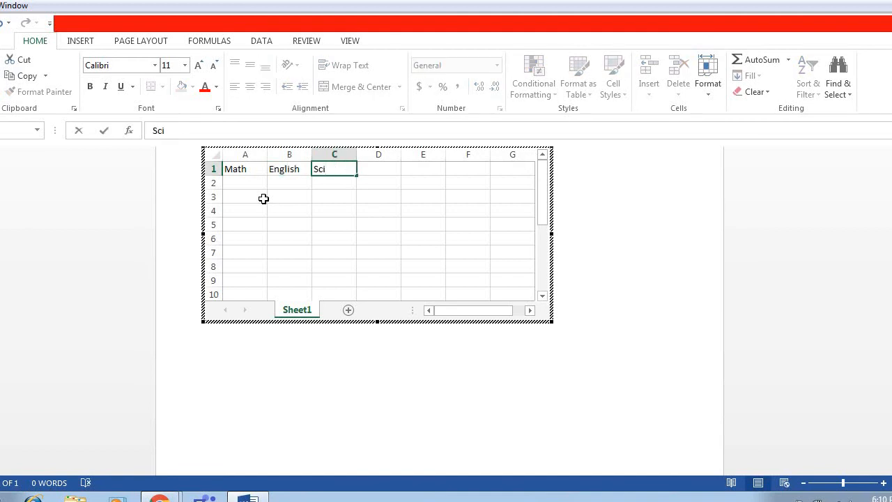
key(Return)
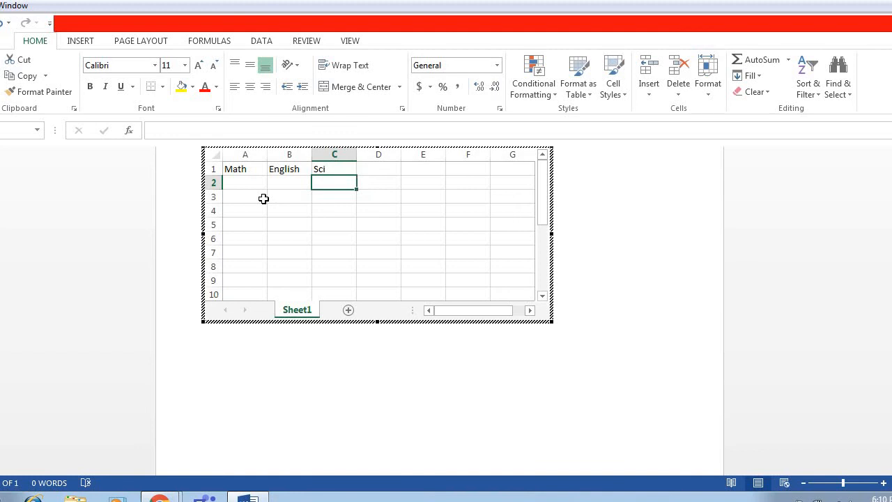
Enter the marks 34 for Math, 65 for English and 78 for Sci in row 2.
text(78)
key(Left)
text(65)
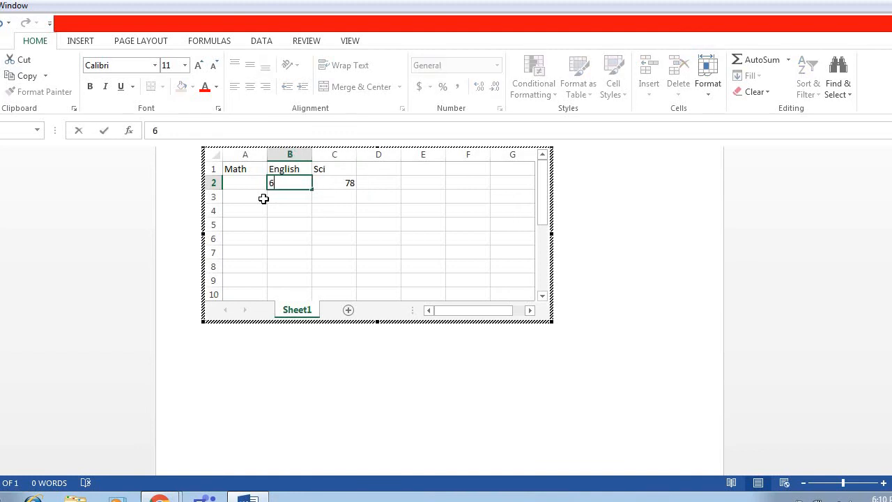
key(Left)
text(34)
Enter the heading Total in cell D1, replacing a first entry of Sum.
key(Right)
key(Right)
key(Right)
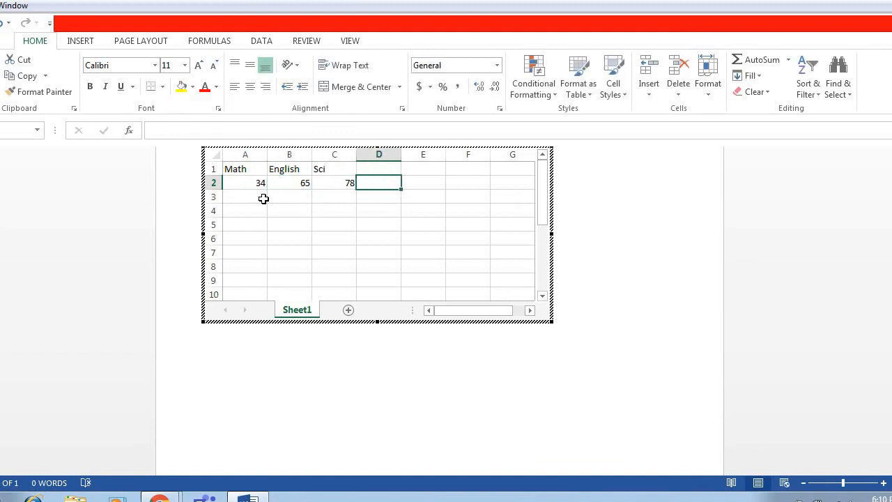
key(Right)
key(Up)
key(Left)
text(Sum)
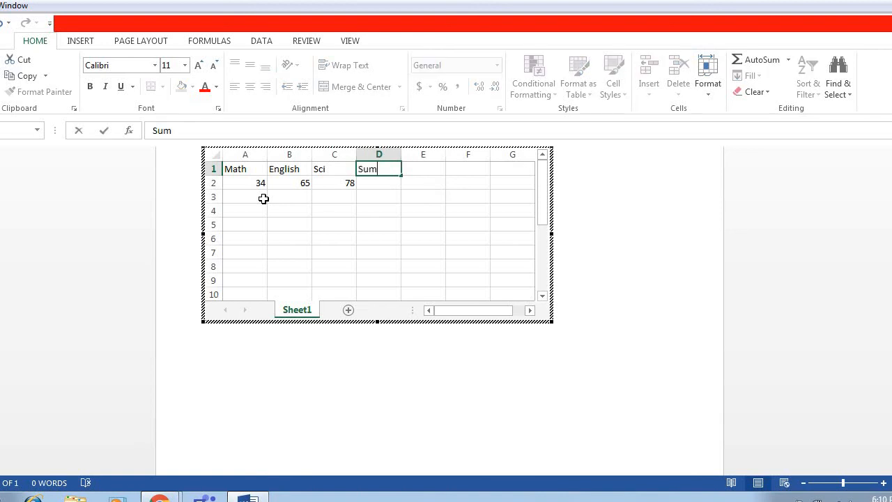
key(Return)
key(Up)
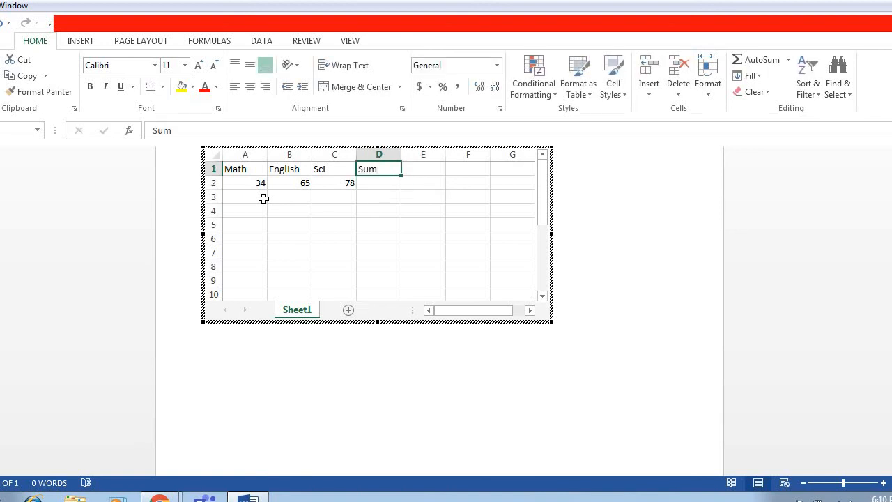
text(Total)
key(Return)
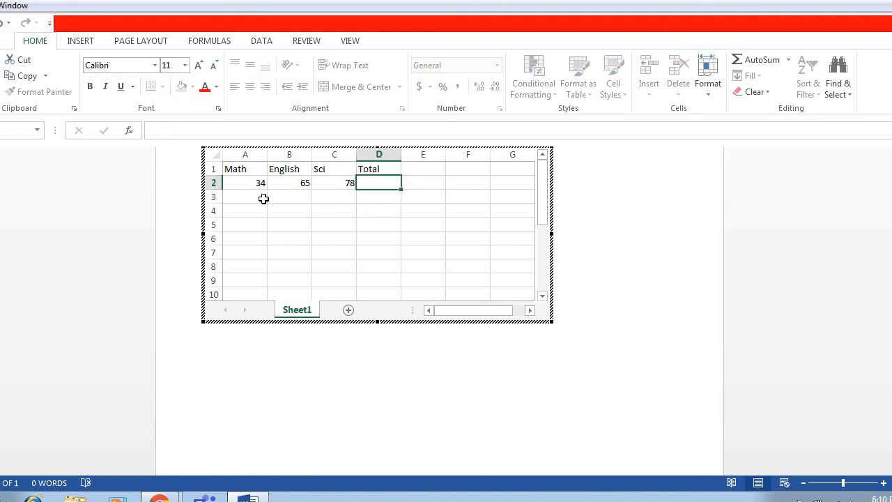
Calculate the total in cell D2 with the formula =SUM(A2:C2) and check the formula.
text(=sum()
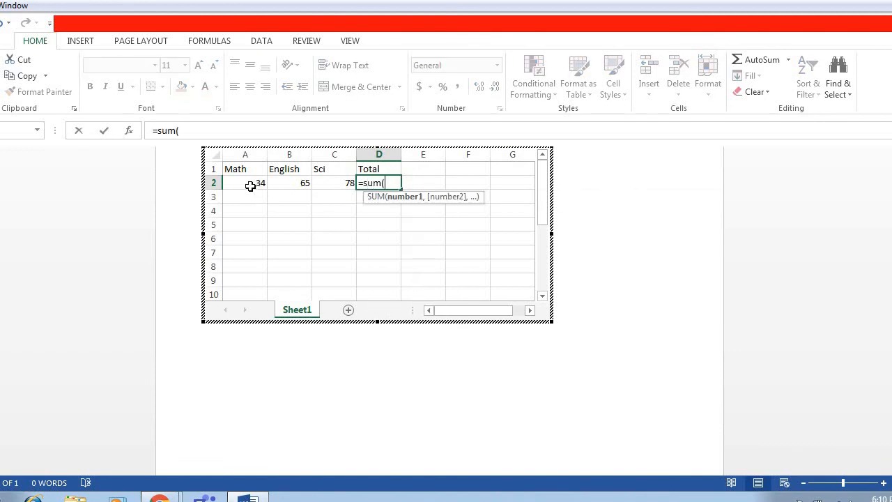
drag(249, 183, 331, 187)
key(Return)
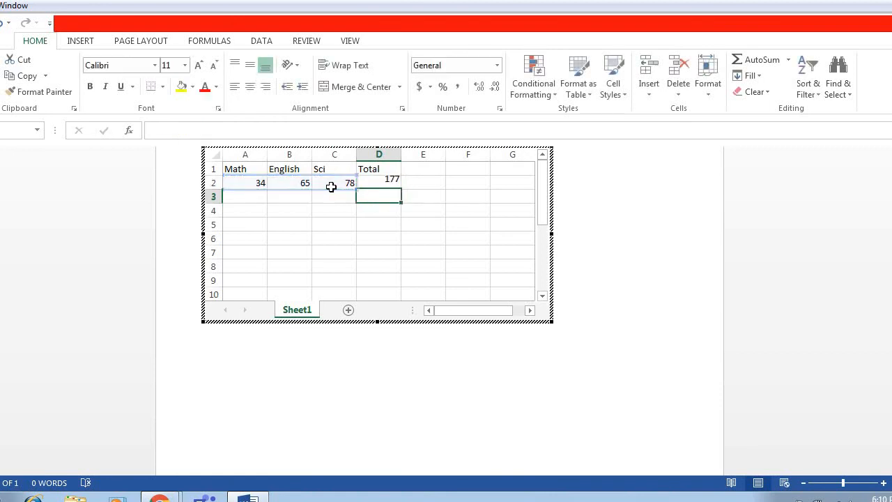
click(382, 182)
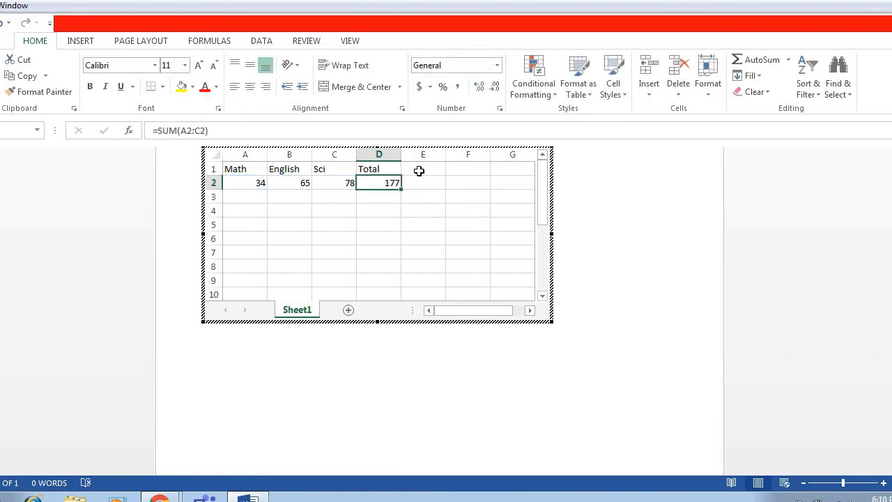
Apply All Borders and a Thick Box Border to the marks table in A1:D2.
click(419, 171)
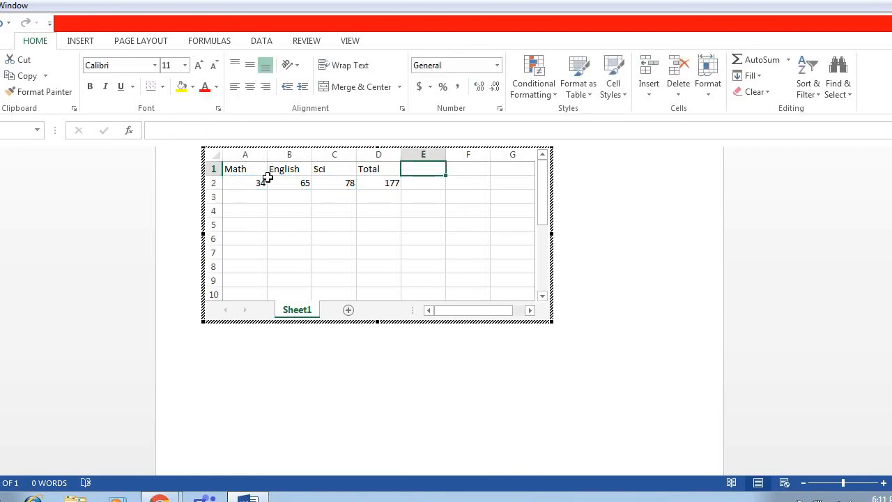
drag(235, 169, 403, 188)
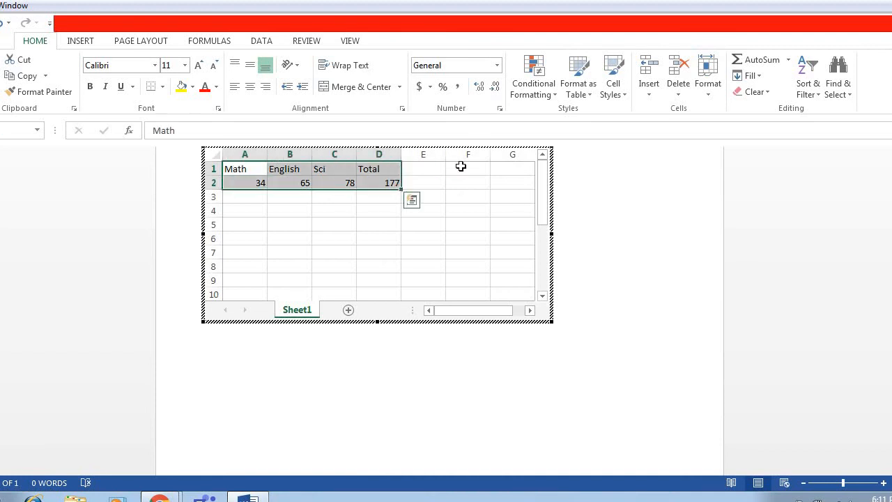
click(162, 87)
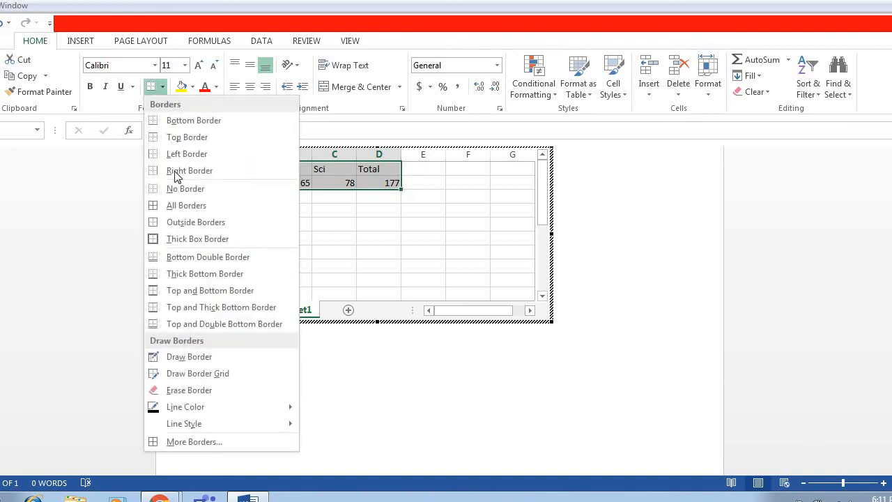
click(181, 209)
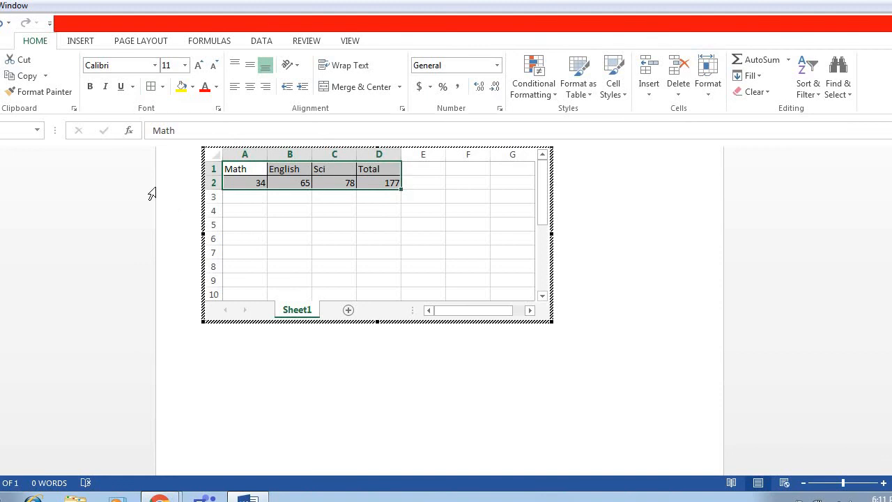
click(164, 87)
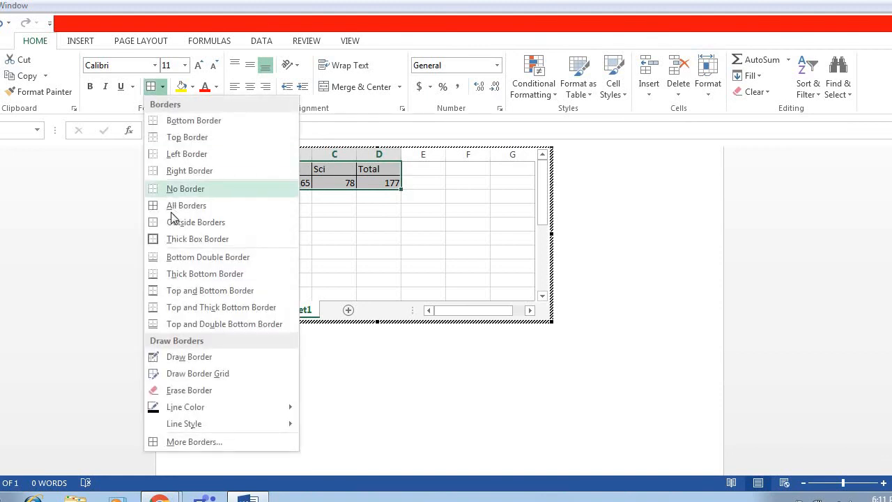
click(172, 239)
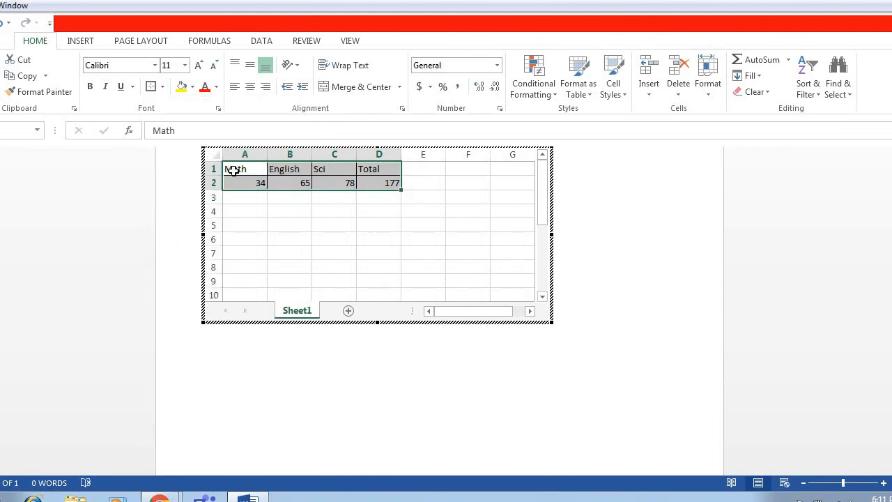
Make the headings in A1:D1 bold.
drag(234, 170, 368, 170)
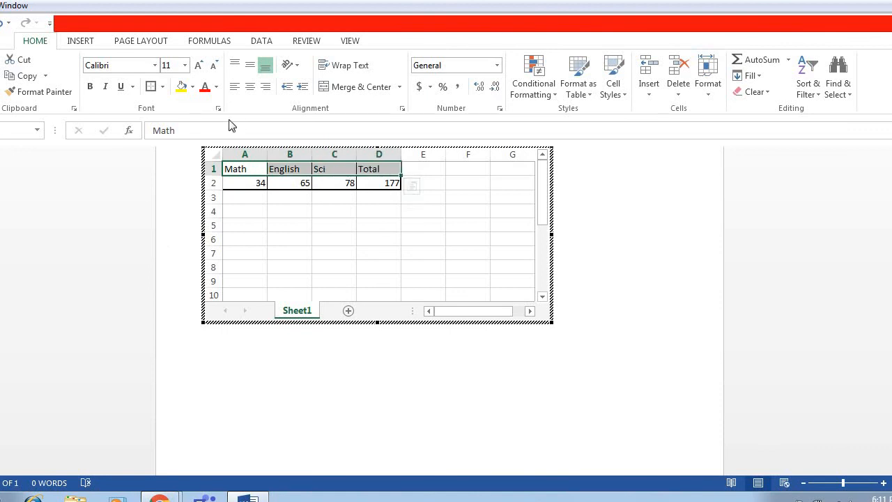
click(89, 87)
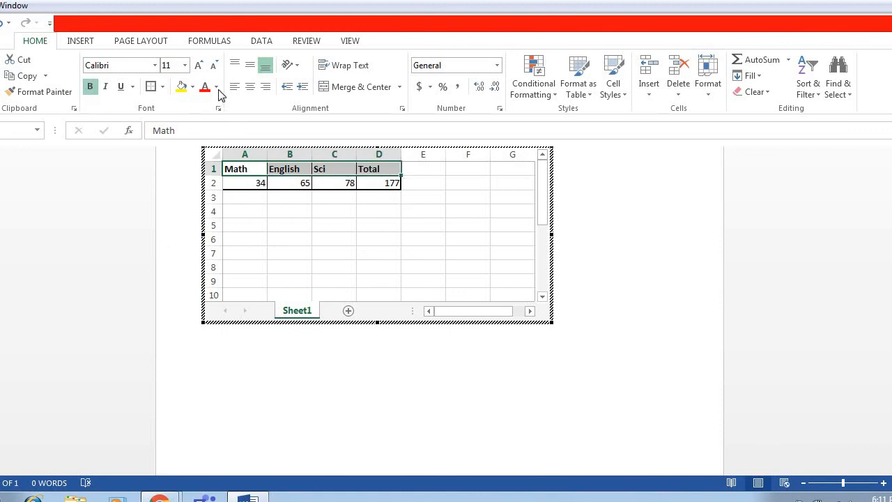
Try a light gold font colour on the row 1 headings and return them to black.
click(217, 87)
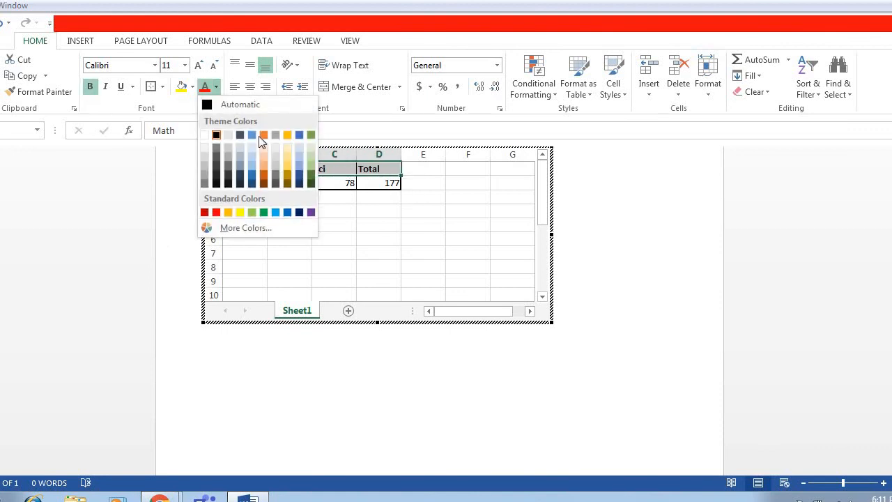
click(285, 167)
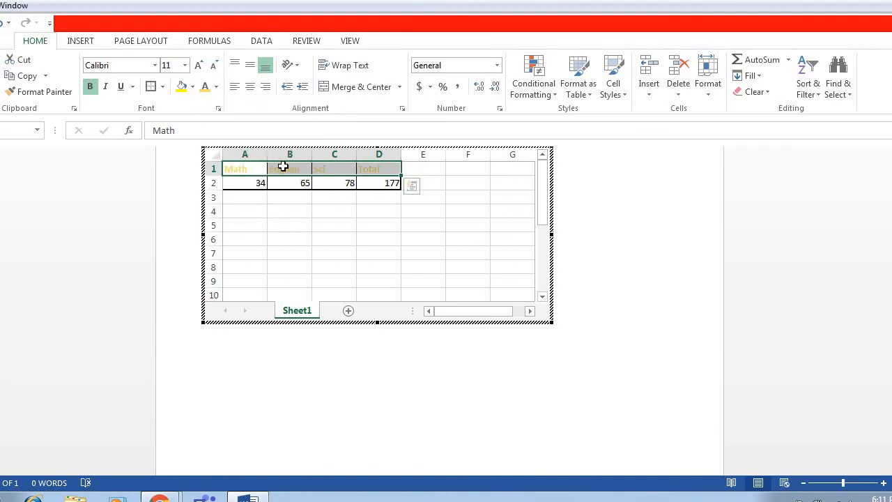
click(217, 87)
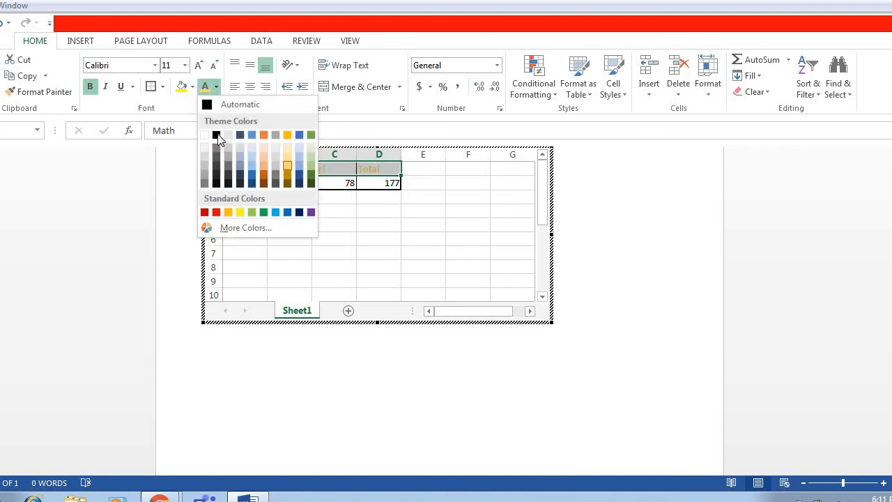
click(216, 135)
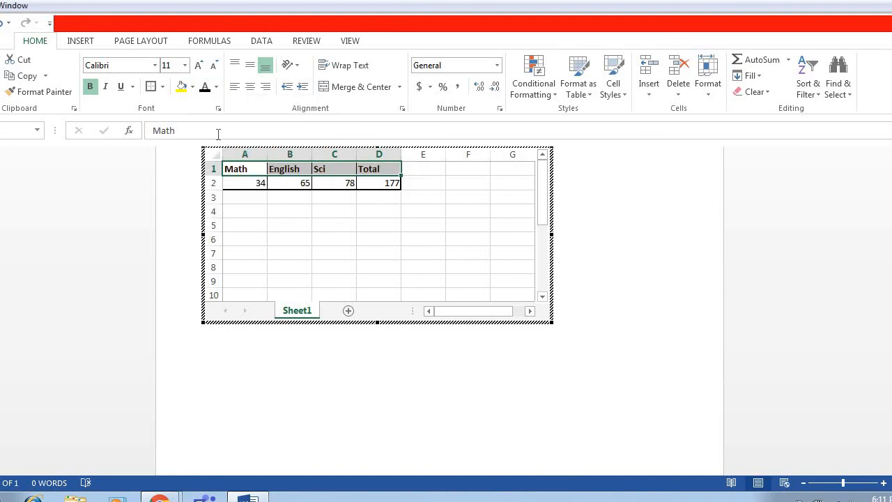
Fill the heading cells A1:D1 with light orange and return to the document.
click(193, 86)
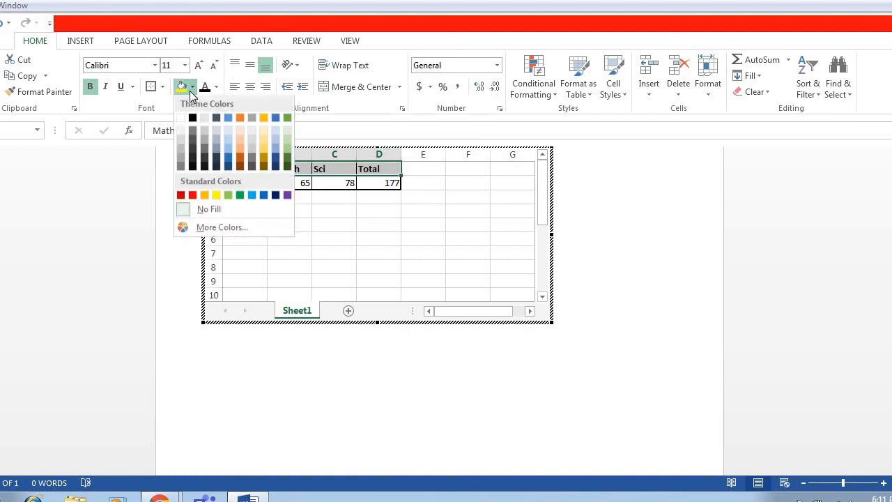
click(240, 155)
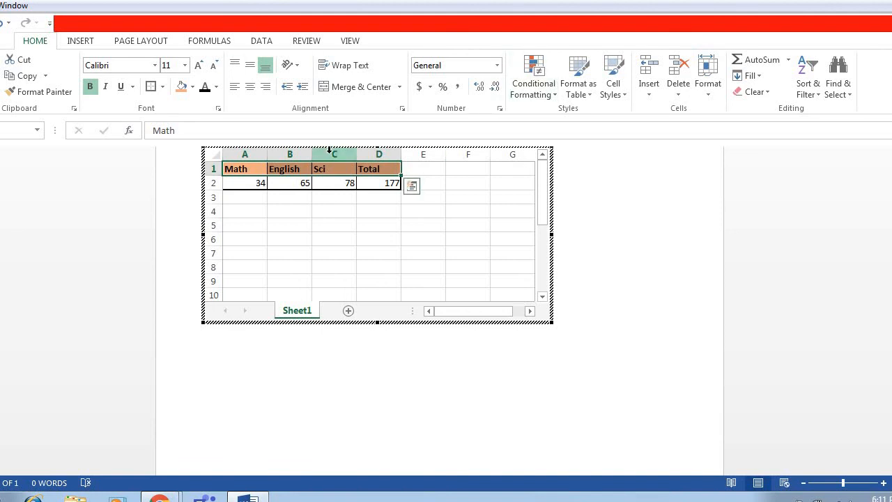
click(603, 335)
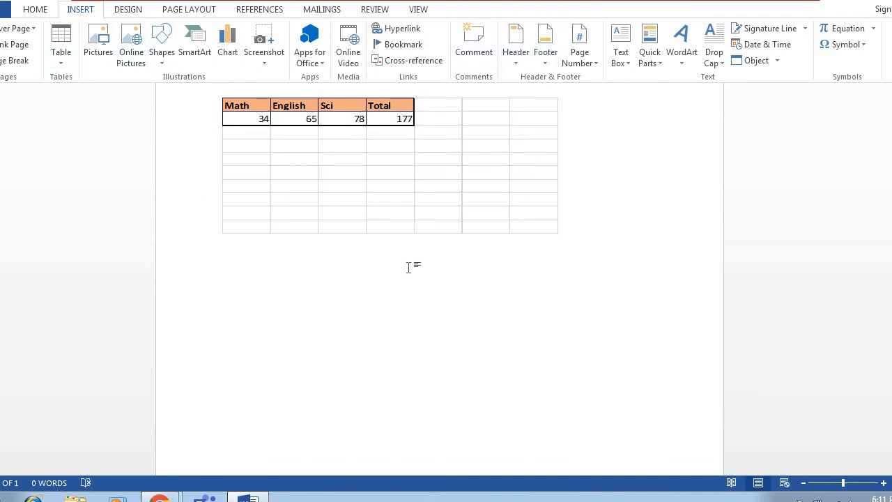
Reopen the embedded spreadsheet for editing and return to the document without changing it.
double_click(379, 126)
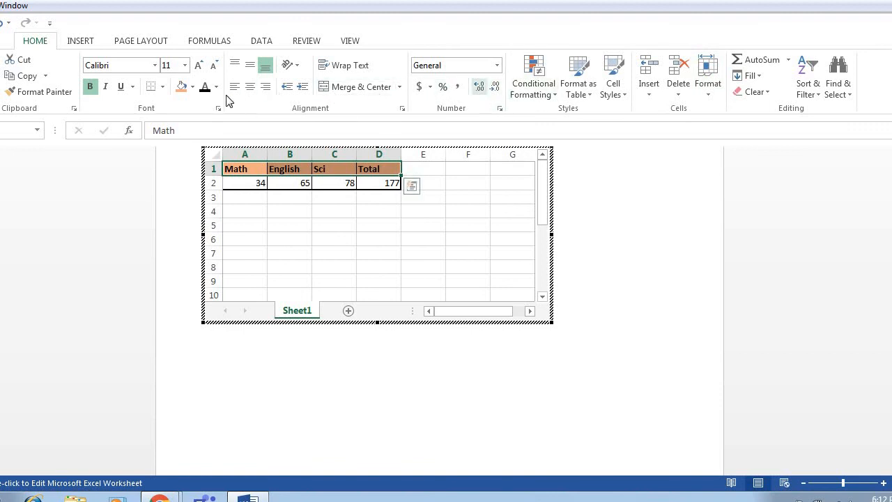
click(698, 269)
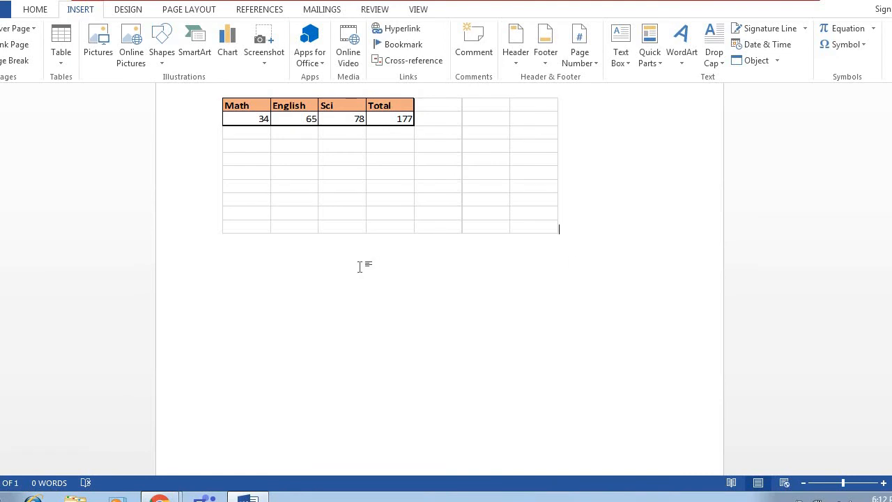
Insert a Vertical Box List SmartArt graphic on a new line below the embedded spreadsheet.
key(Return)
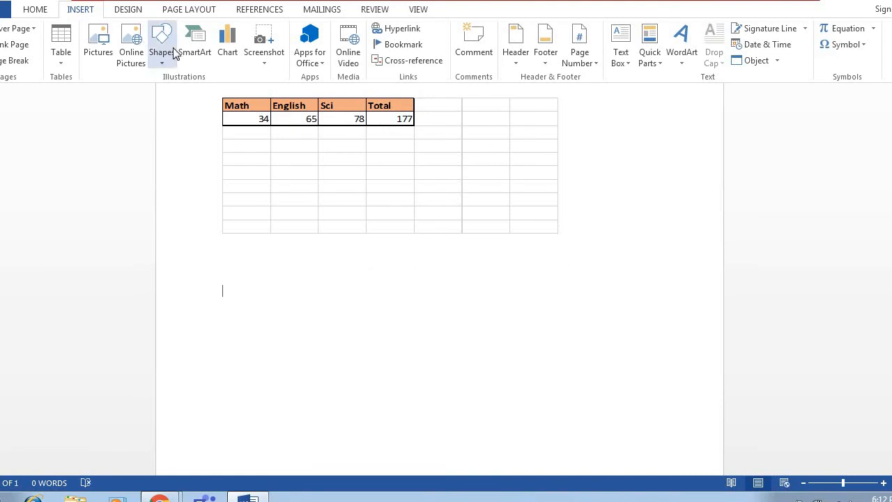
click(196, 58)
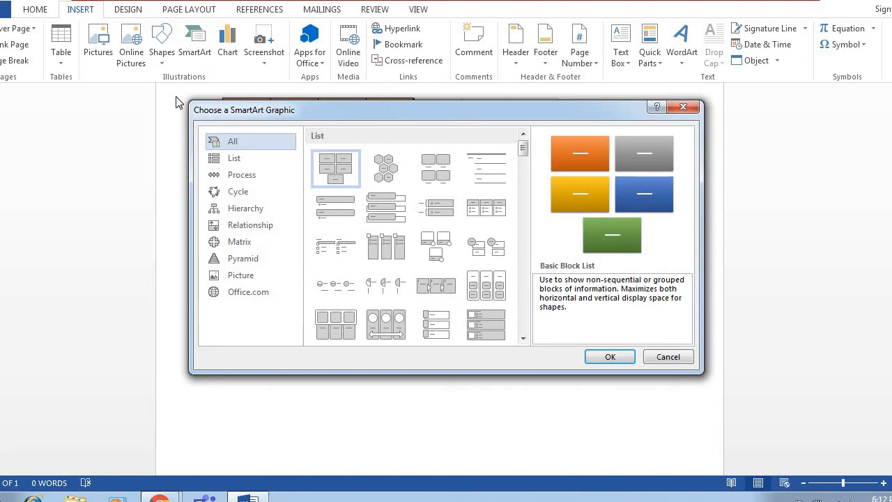
click(380, 212)
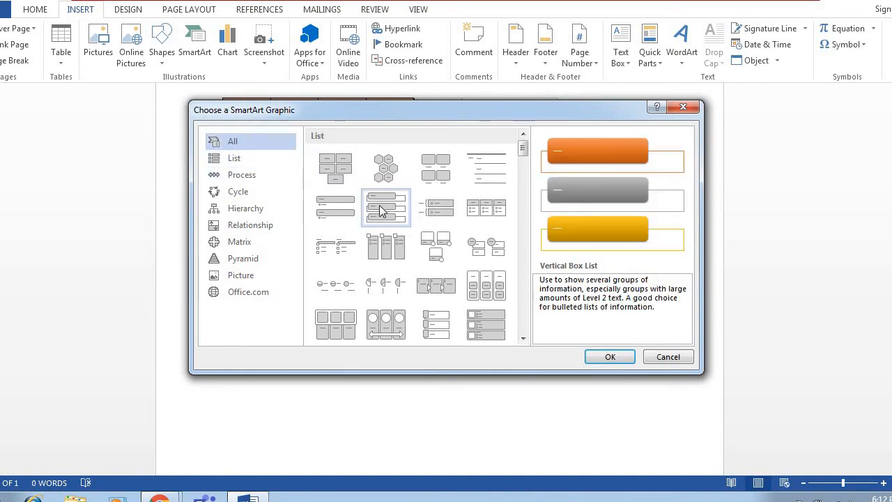
click(601, 357)
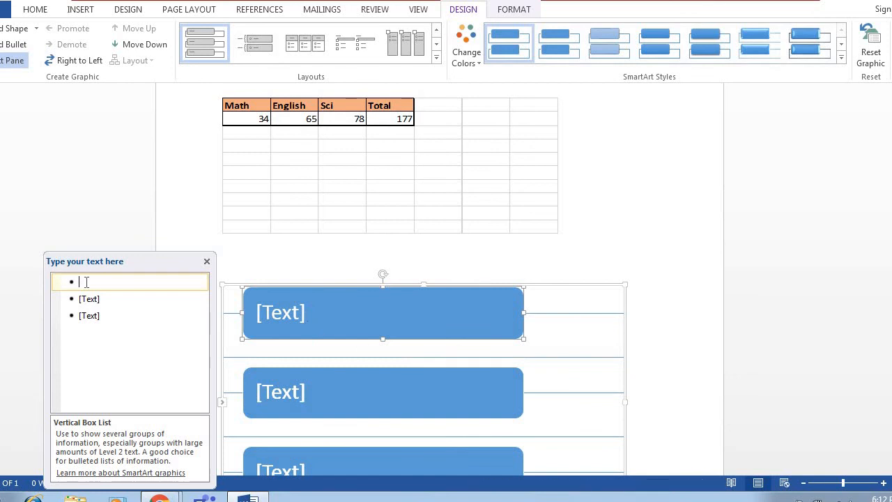
Label the three SmartArt boxes Primary, Secondary and Final, in order from top to bottom.
text(P)
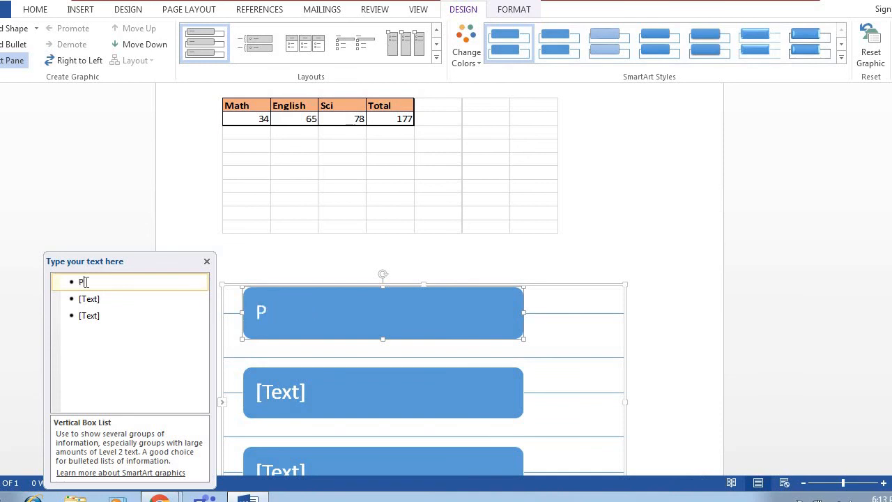
text(rimary)
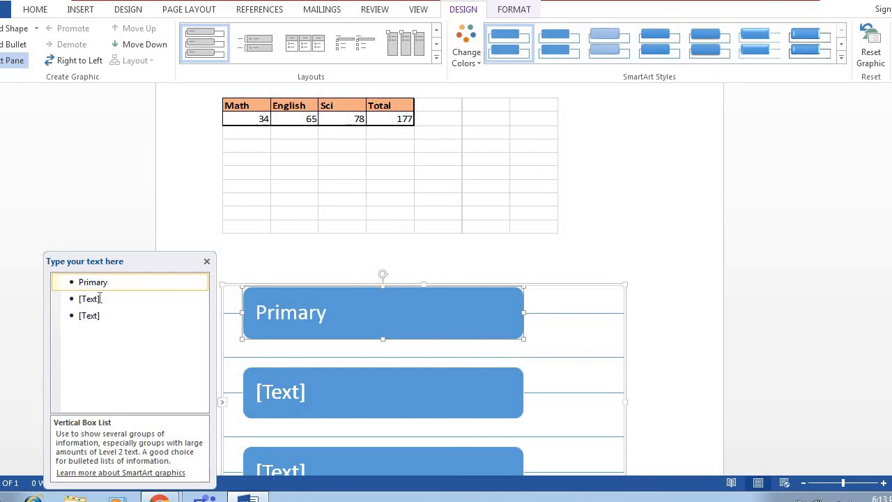
click(100, 298)
text(sECONDARY)
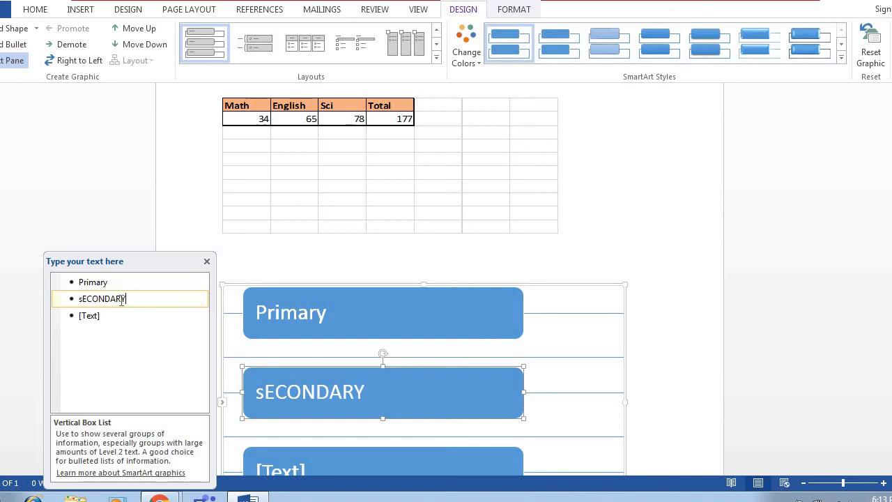
key(BackSpace)
key(BackSpace)
key(BackSpace)
key(BackSpace)
key(BackSpace)
key(BackSpace)
key(BackSpace)
key(BackSpace)
key(BackSpace)
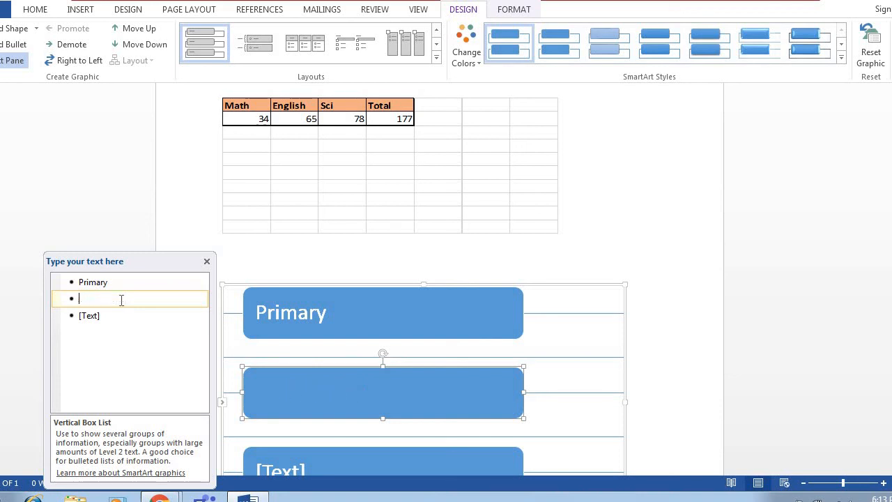
text(Secondary)
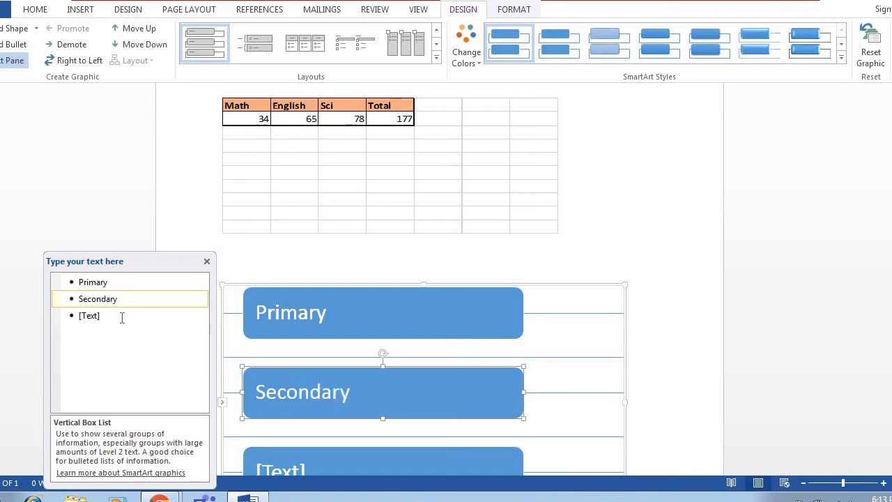
click(105, 317)
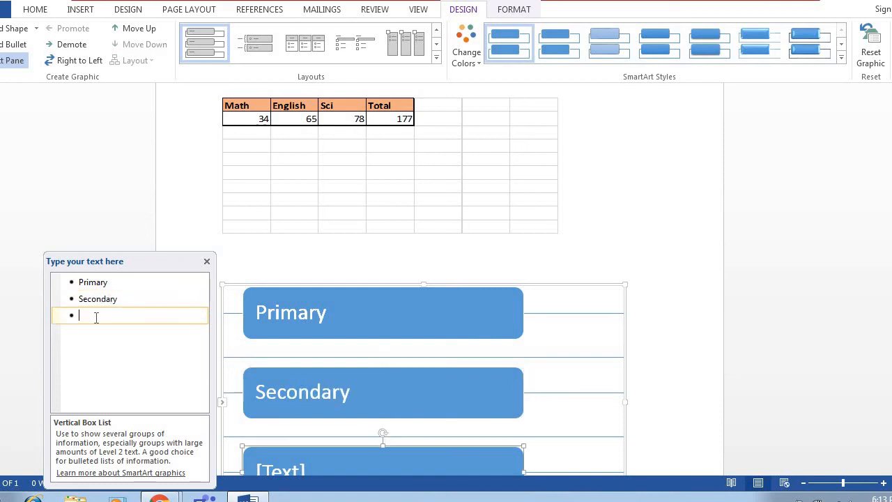
text(Final)
Recolour the SmartArt graphic with the first Colorful scheme of orange, grey and gold.
scroll(682, 231, down, 3)
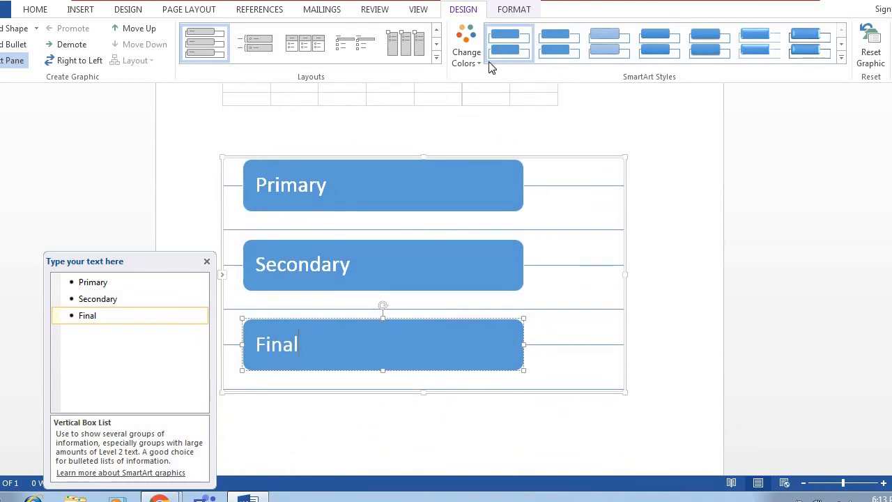
click(480, 62)
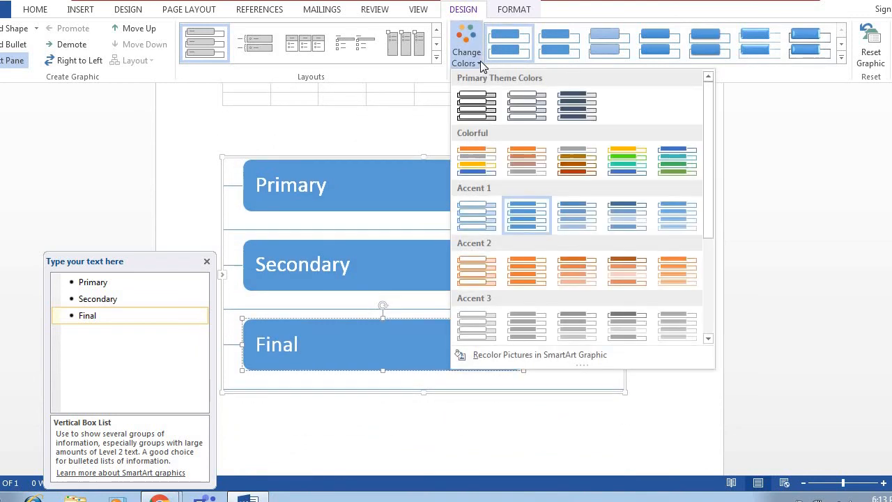
click(477, 164)
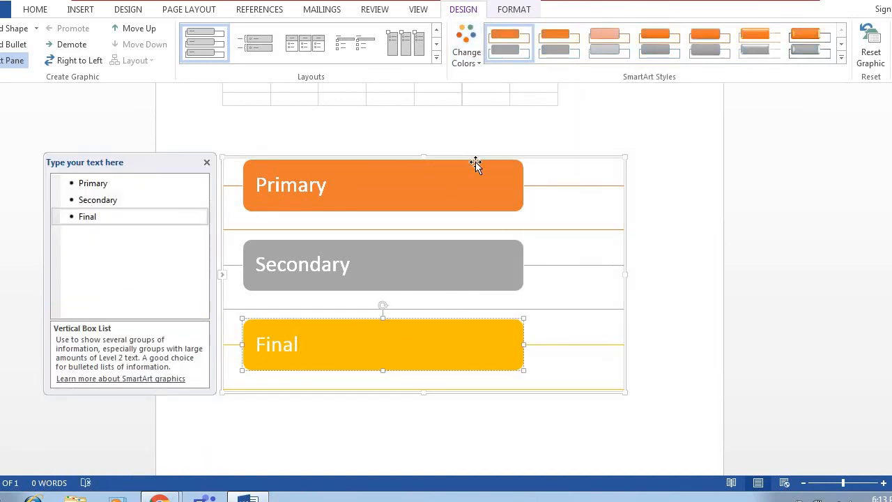
Try the last 3-D SmartArt style with tilted bars and return to the first flat style.
click(842, 57)
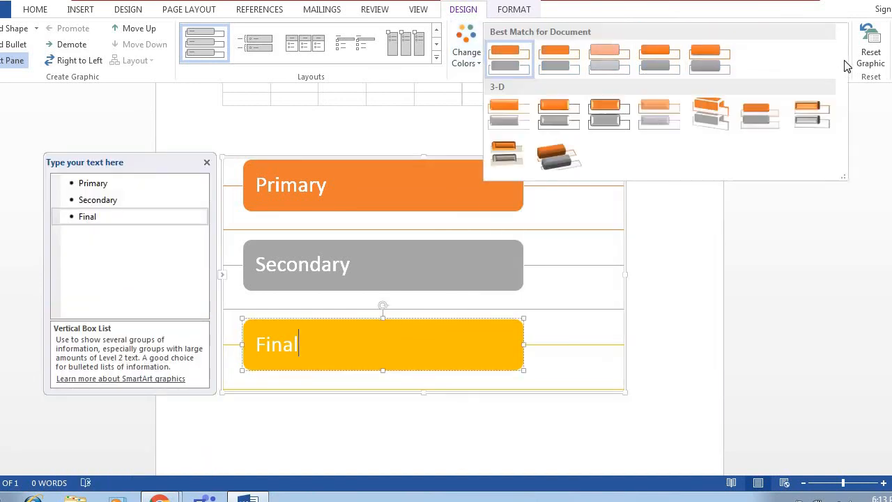
click(569, 166)
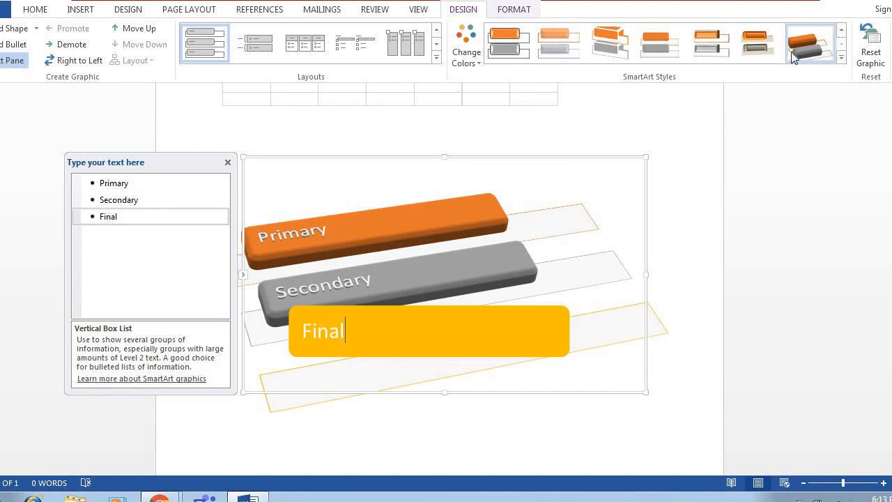
click(842, 58)
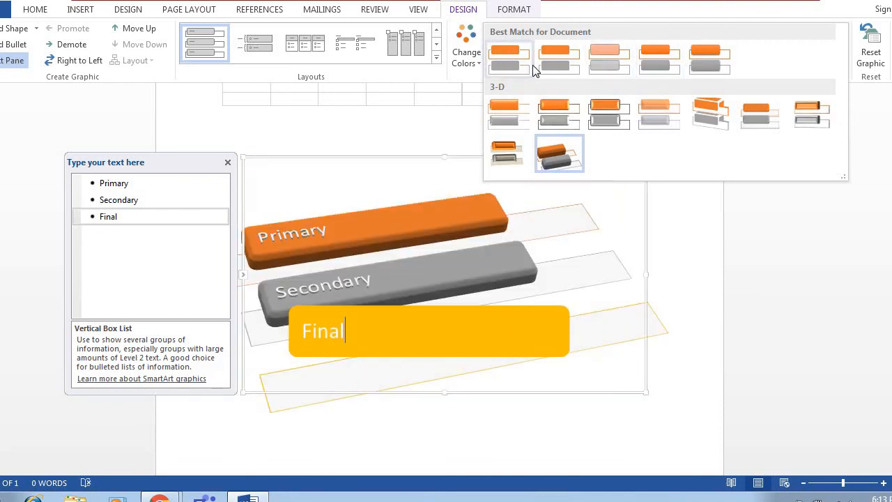
click(507, 58)
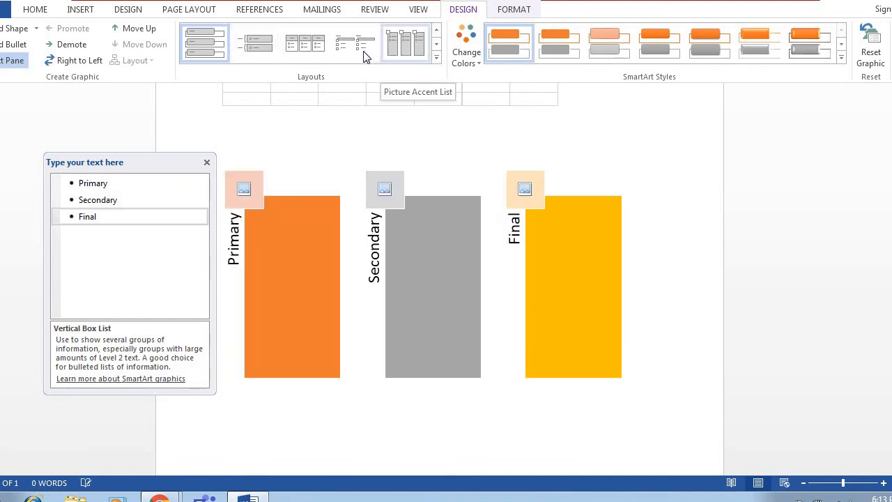
Switch the SmartArt layout to Horizontal Bullet List and add the bullets RAM and ROM under Primary.
click(305, 55)
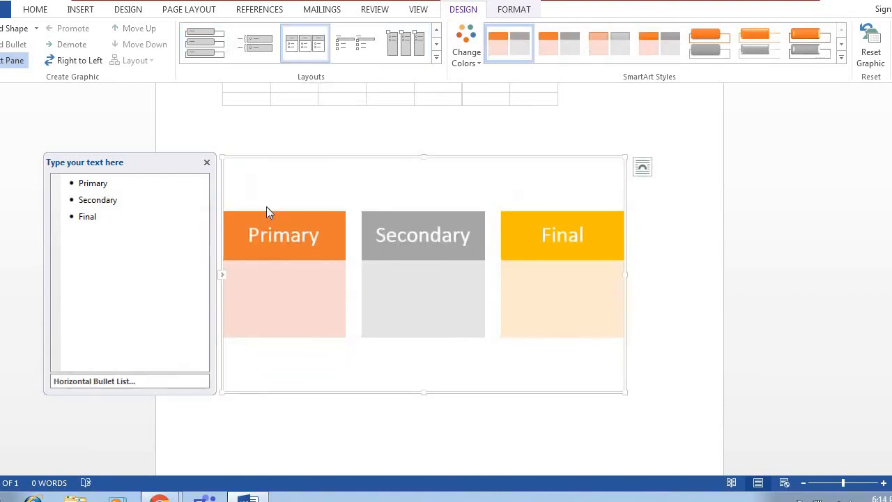
click(279, 312)
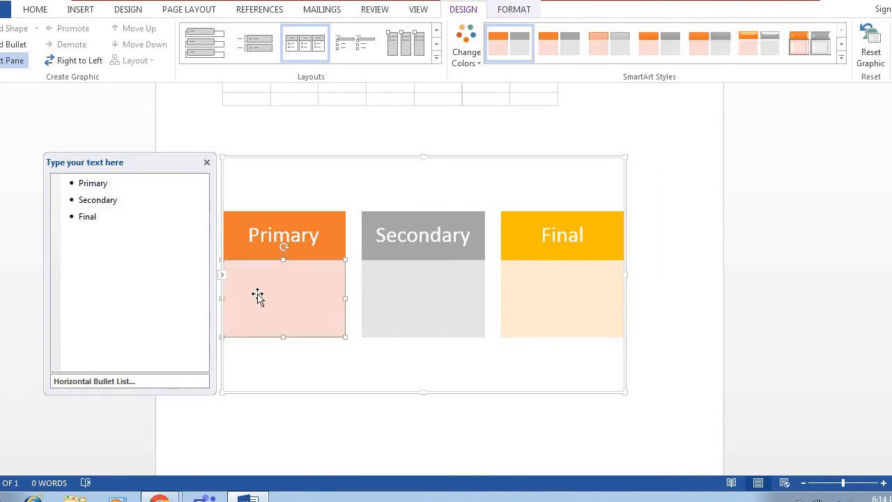
right_click(257, 294)
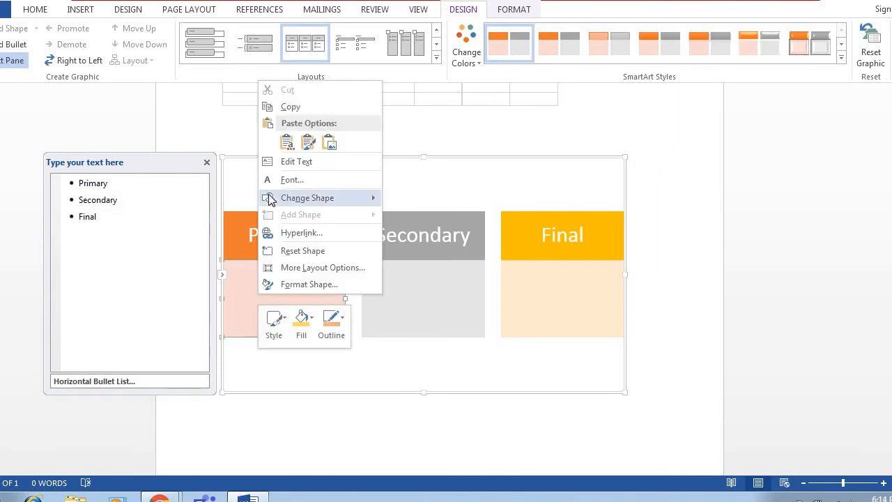
click(292, 161)
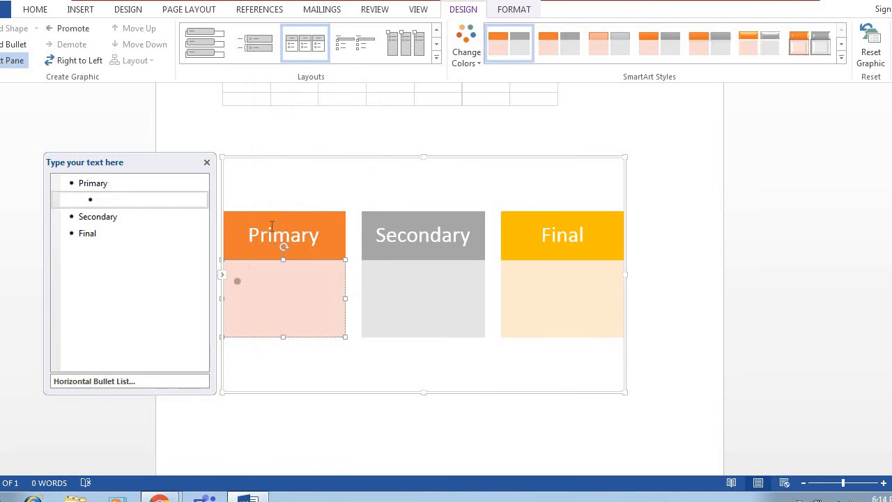
text(RAM)
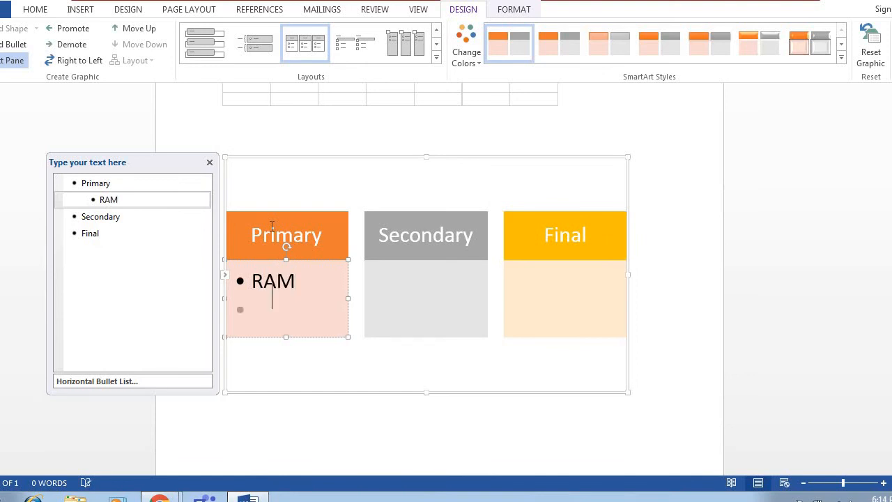
key(Return)
text(ROM)
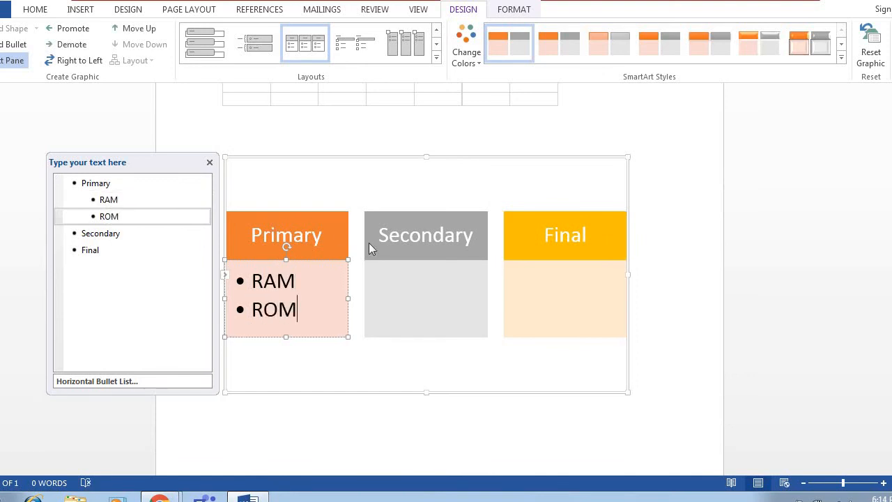
Add the bullets HDD and PEN DRIVE in the box under the Secondary heading.
click(396, 274)
right_click(396, 274)
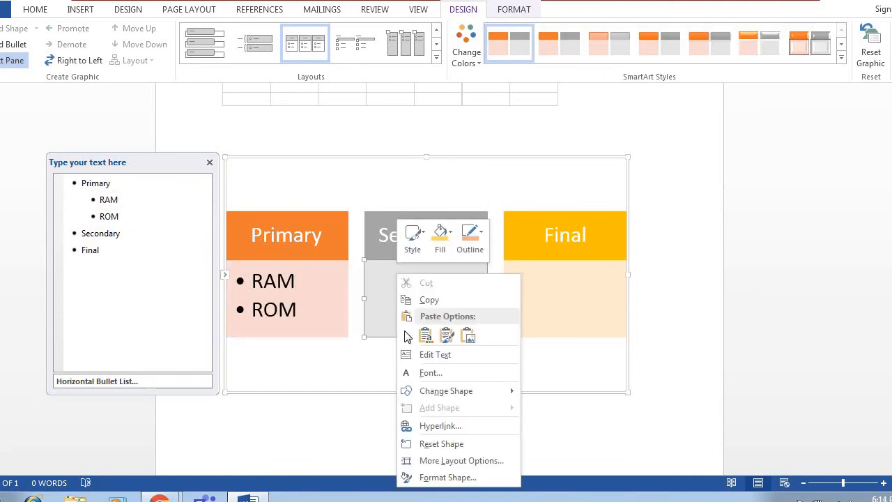
click(422, 356)
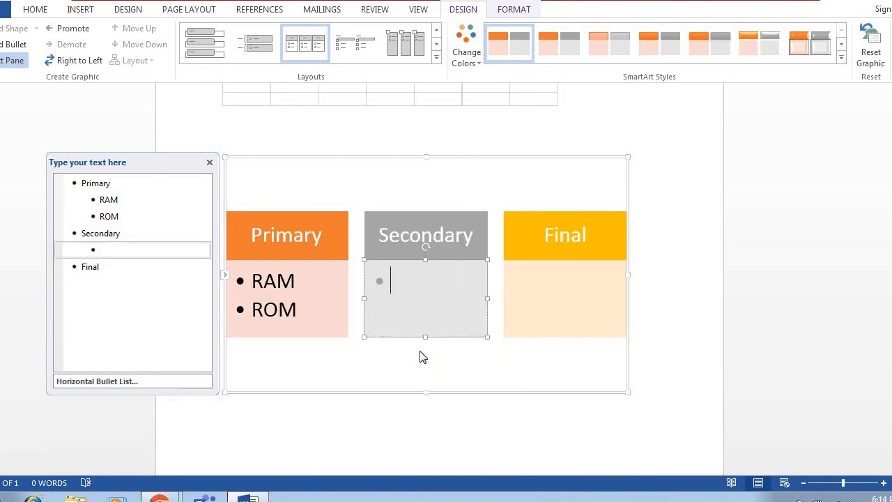
text(HDD)
key(Return)
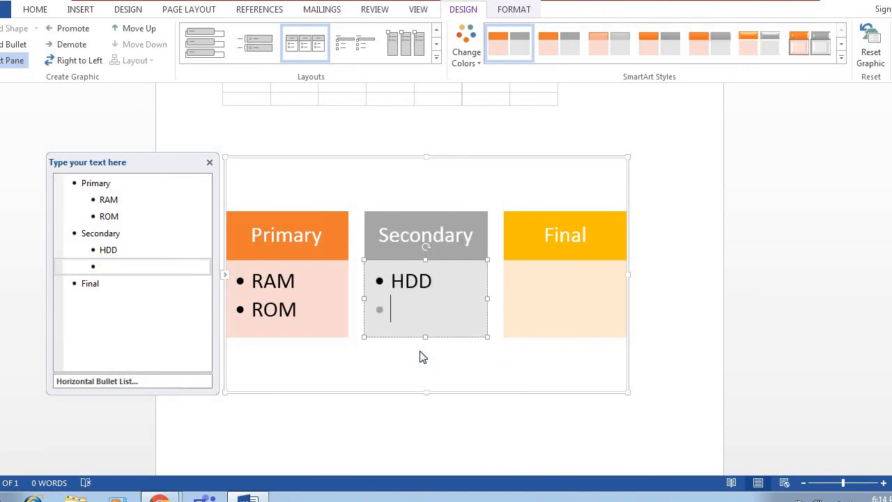
text(PEN)
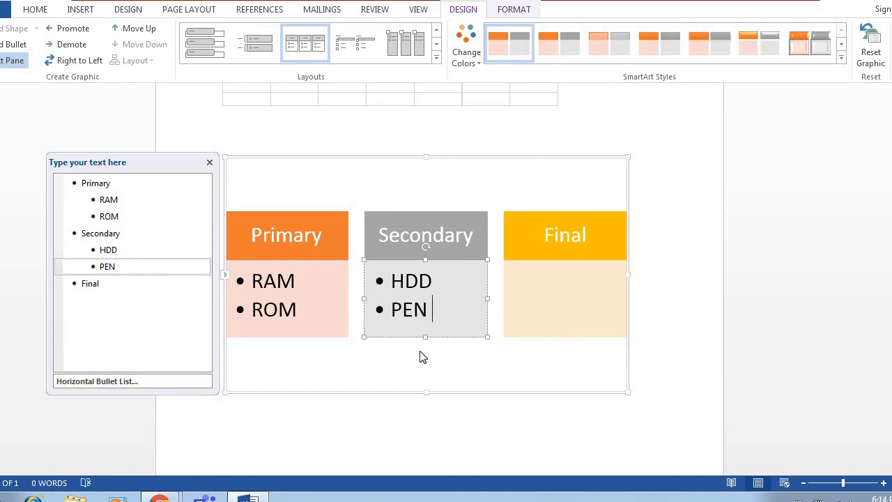
text( DRIVE)
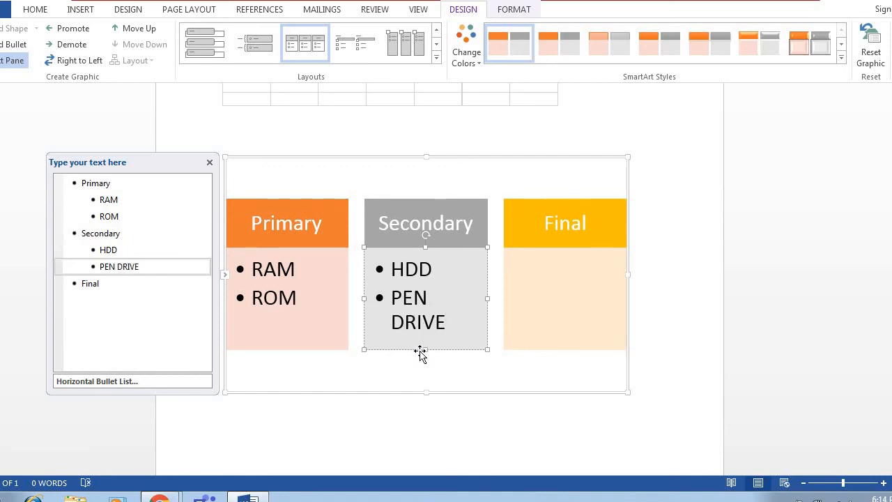
Replace the third SmartArt heading, Final, with EXTERNAL.
click(514, 280)
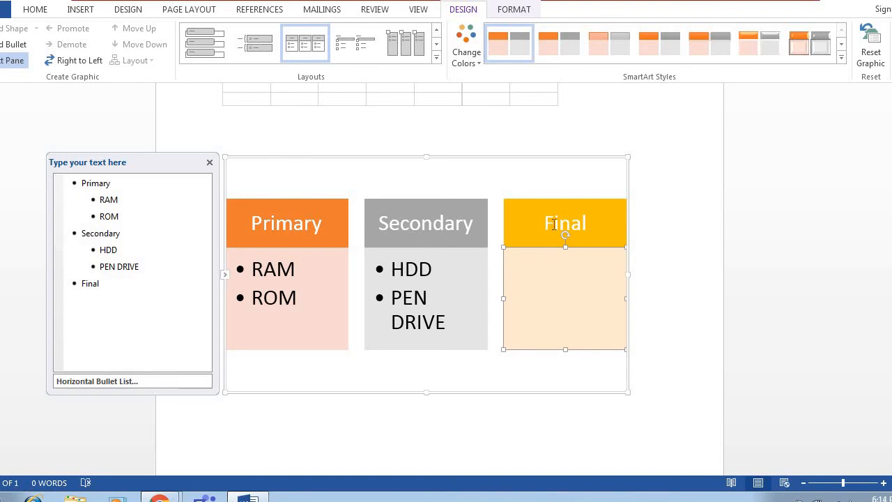
click(555, 225)
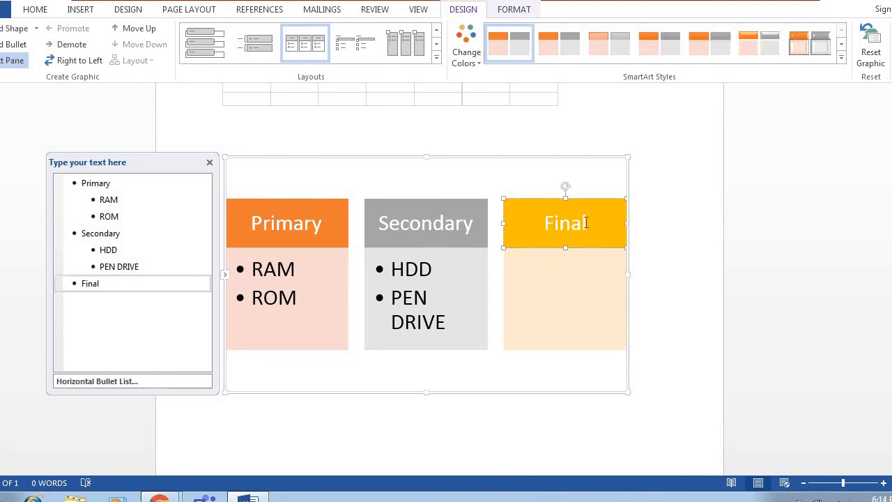
key(Delete)
key(Delete)
key(Delete)
key(Delete)
key(BackSpace)
text(EXTERNAL)
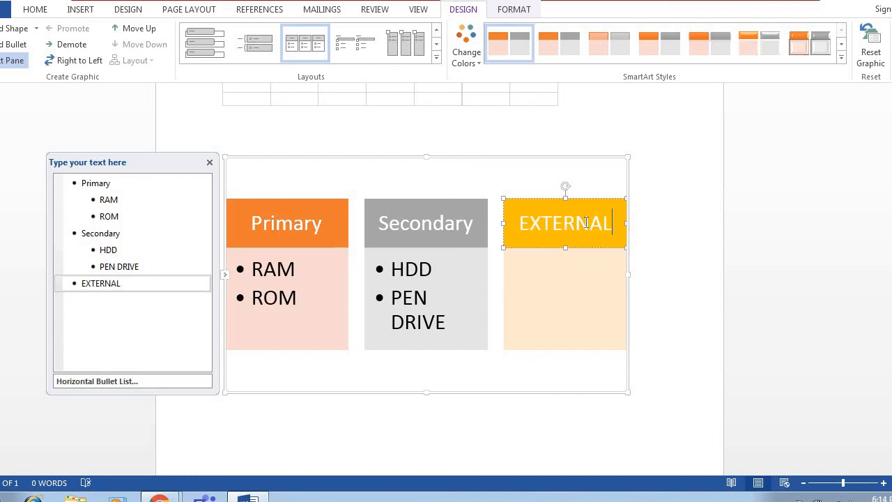
Open the editing options for the empty box under the EXTERNAL heading.
right_click(556, 290)
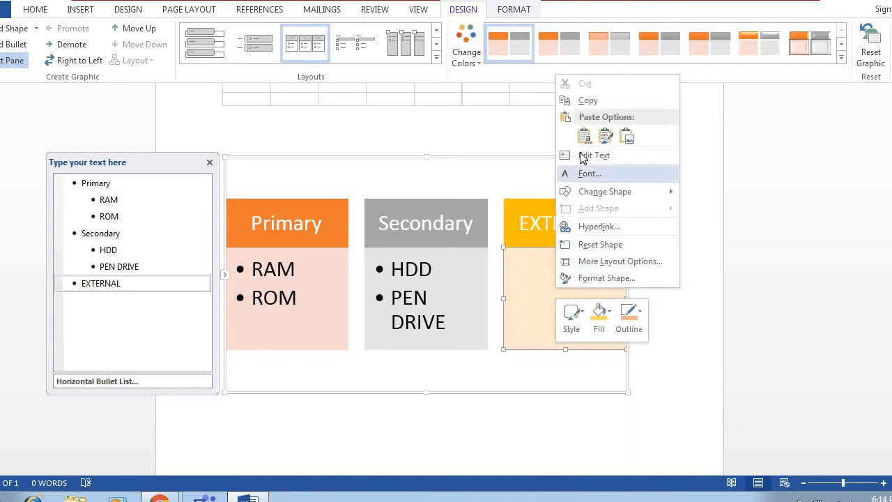